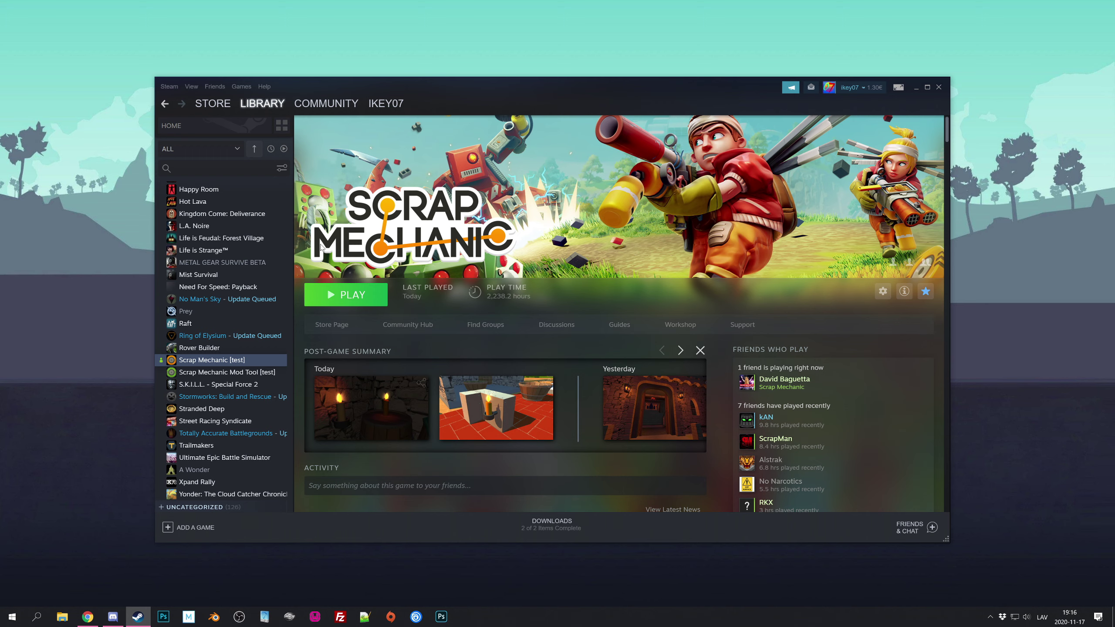
Open Scrap Mechanic's local install folder in File Explorer from its Steam Properties > Local Files
{"action": "right_click", "coordinate": [239, 361]}
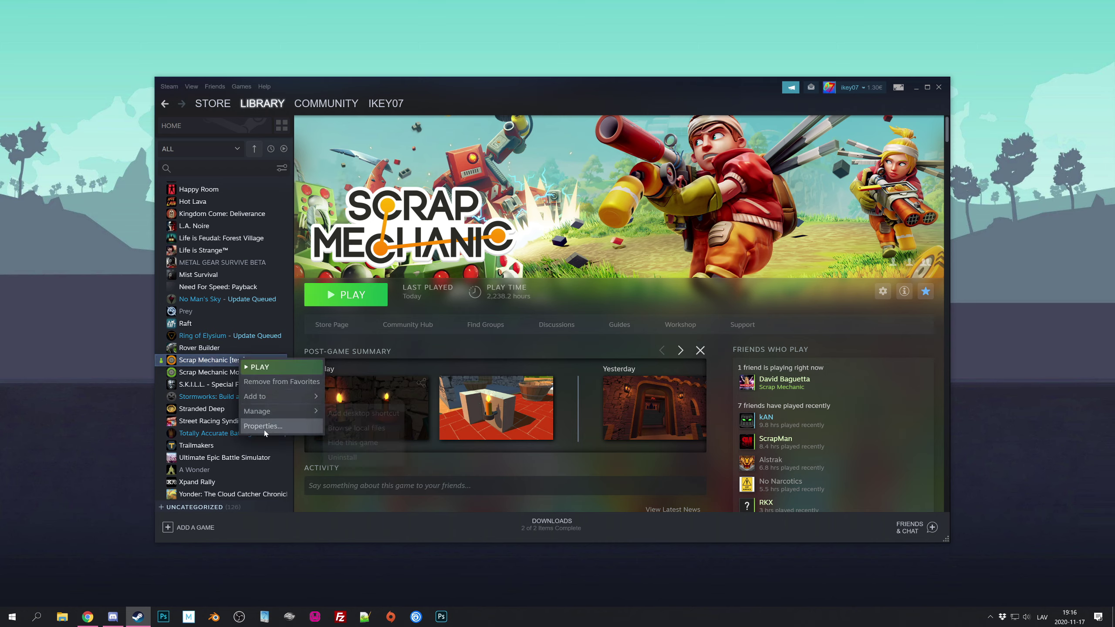
{"action": "left_click", "coordinate": [263, 426]}
{"action": "left_click", "coordinate": [376, 159]}
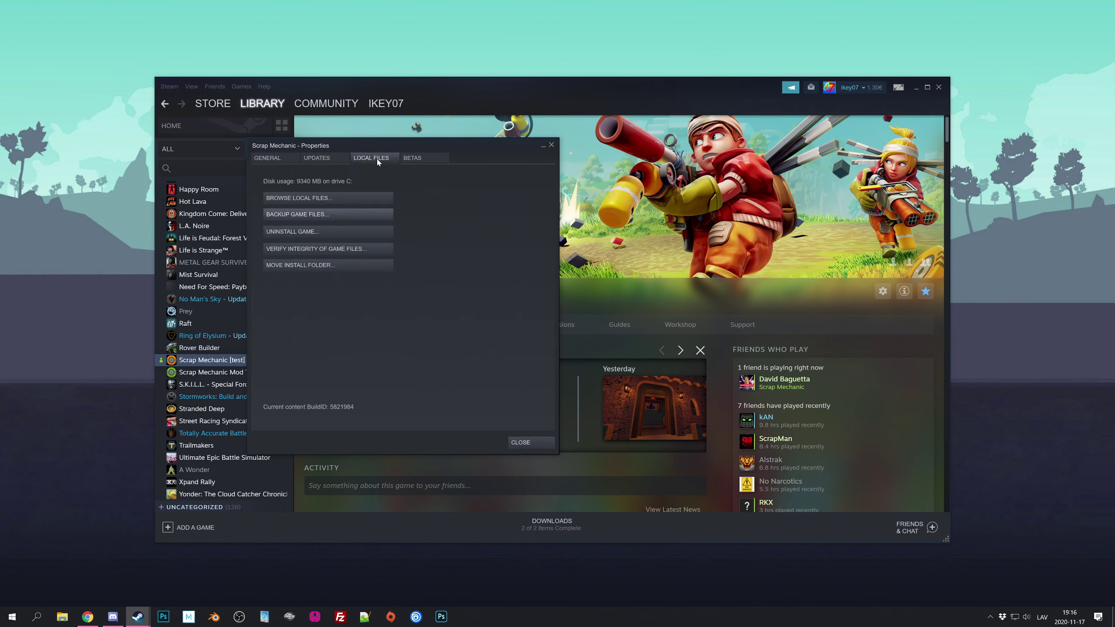
{"action": "left_click", "coordinate": [341, 196]}
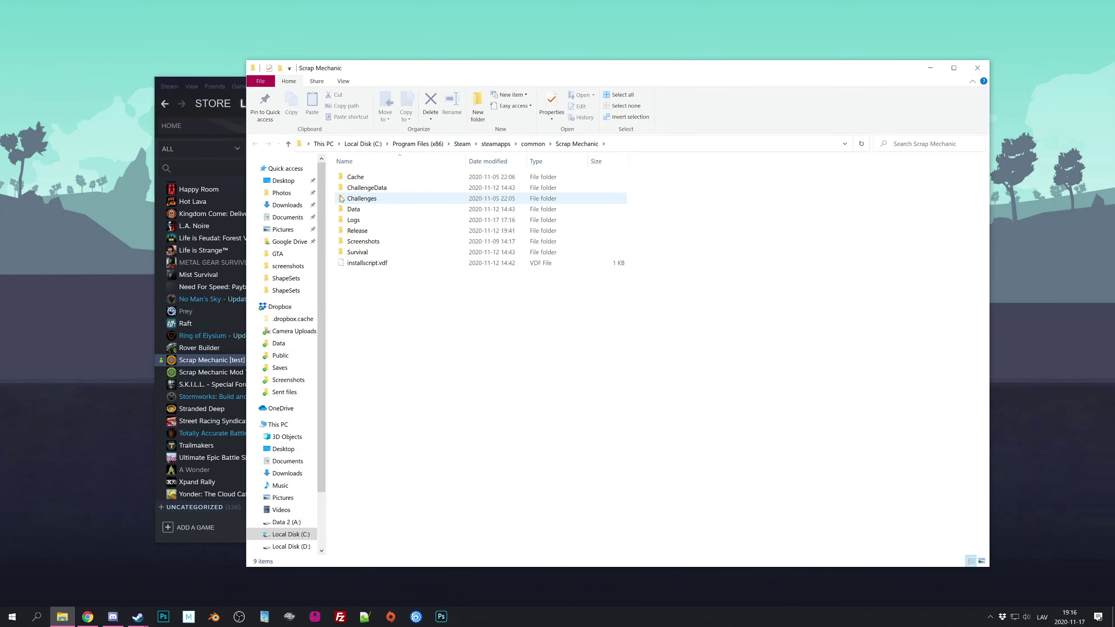
{"action": "left_click_drag", "start_coordinate": [396, 68], "coordinate": [629, 151]}
{"action": "left_click_drag", "start_coordinate": [444, 146], "coordinate": [395, 157]}
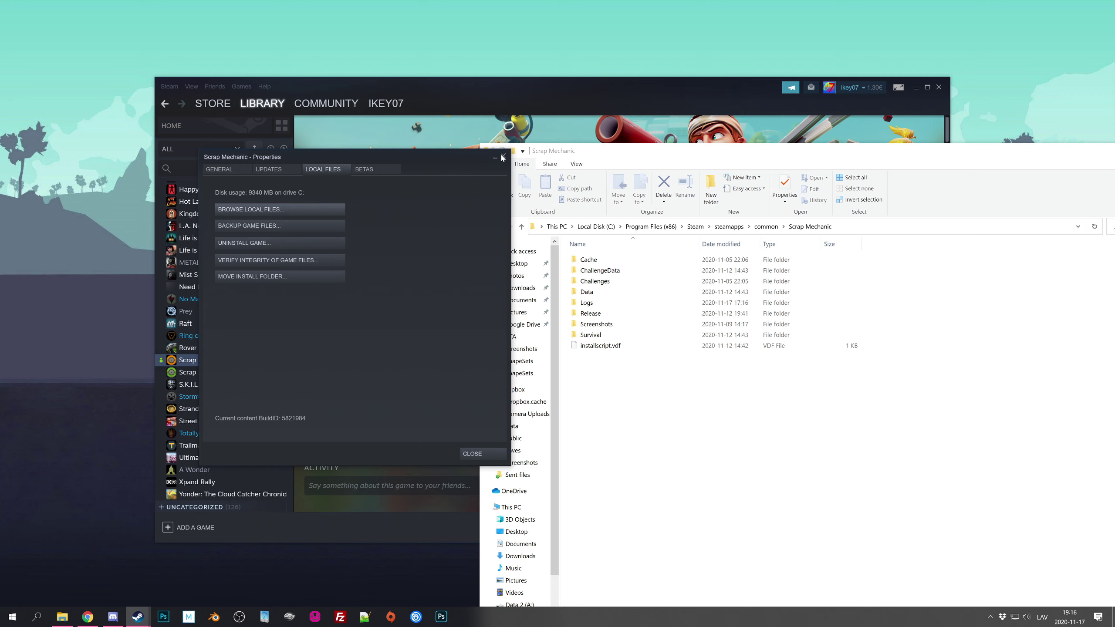
Close the Properties dialog and go to the Scrap Mechanic Workshop
{"action": "left_click", "coordinate": [504, 156]}
{"action": "left_click_drag", "start_coordinate": [557, 88], "coordinate": [506, 76]}
{"action": "left_click", "coordinate": [629, 313]}
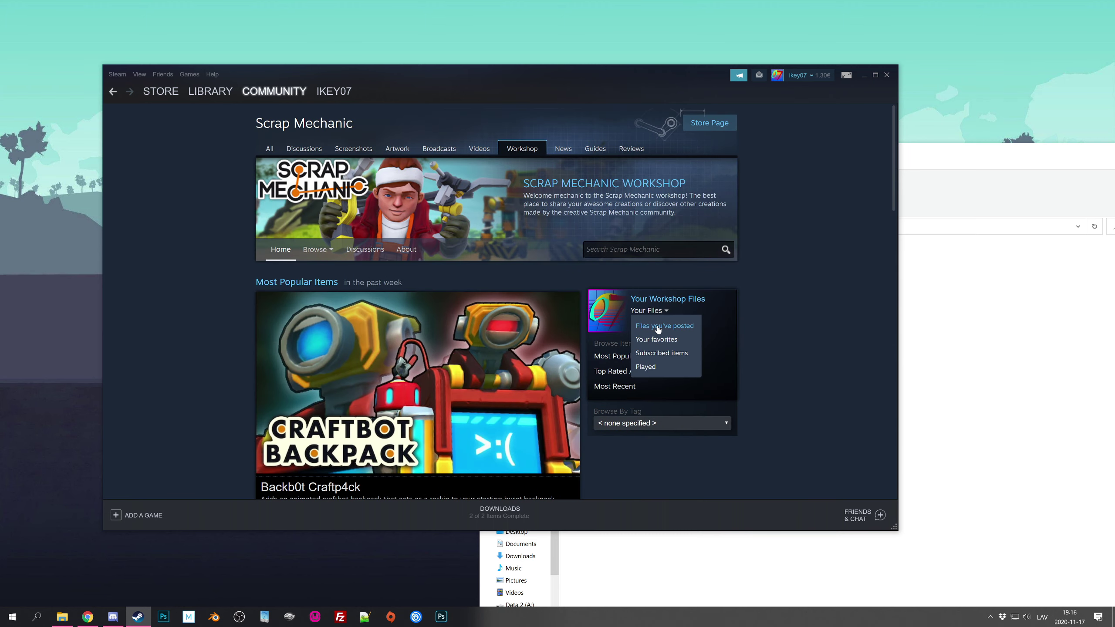
Open the Builder Bot - Companion Bot [ Update 2.0 ] workshop item and scroll to How to install
{"action": "mouse_move", "coordinate": [290, 360]}
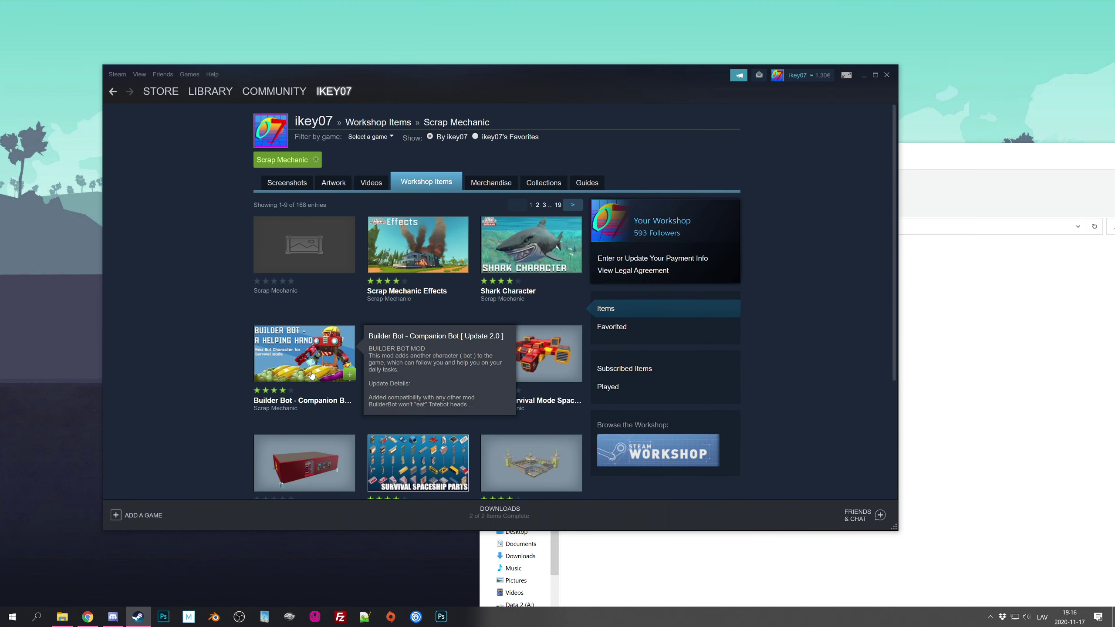
{"action": "left_click", "coordinate": [289, 359]}
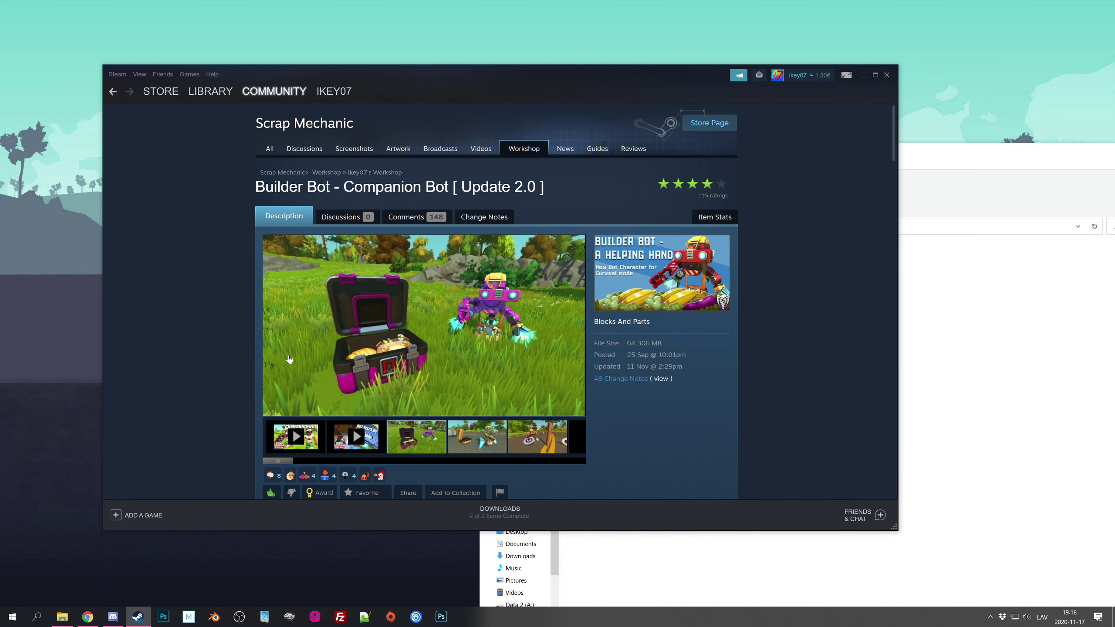
{"action": "scroll", "coordinate": [281, 282], "scroll_direction": "down", "scroll_amount": 1}
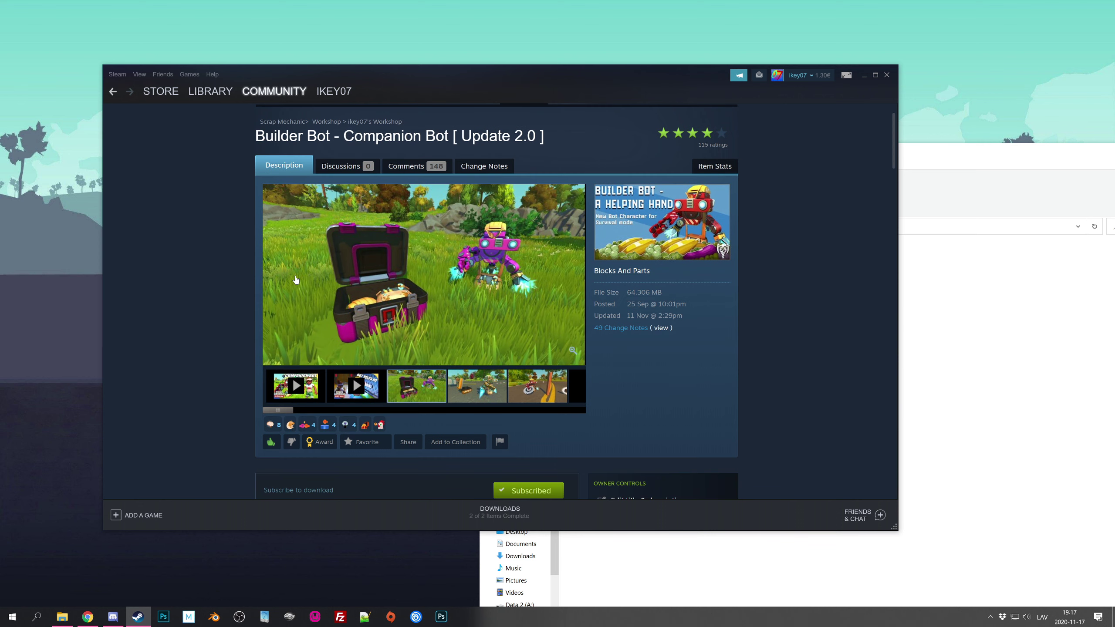
{"action": "scroll", "coordinate": [295, 280], "scroll_direction": "down", "scroll_amount": 4}
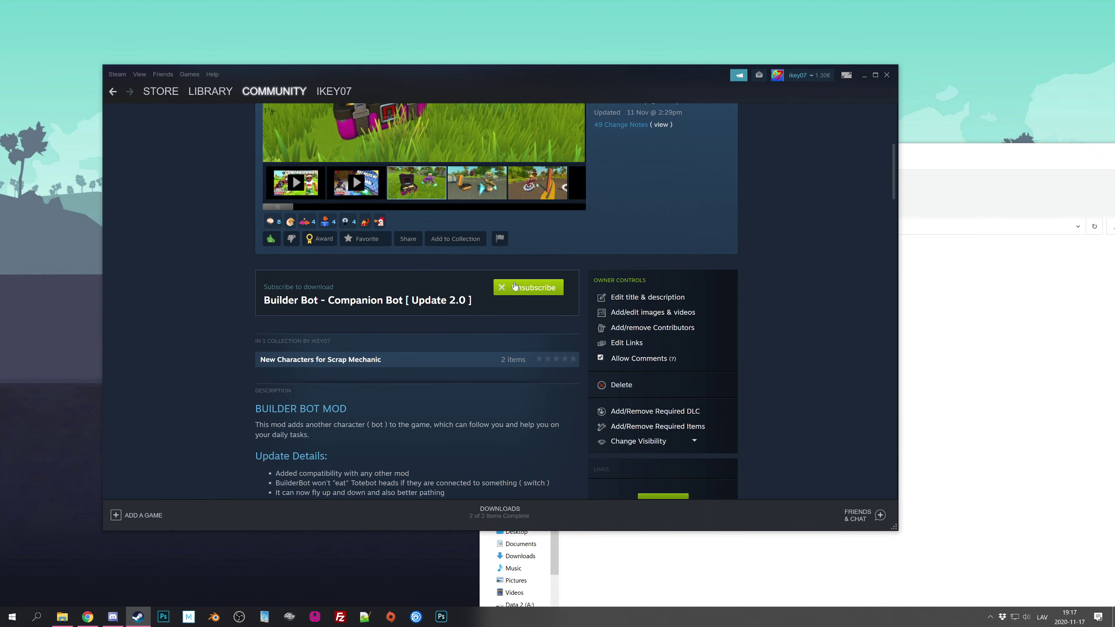
{"action": "scroll", "coordinate": [269, 302], "scroll_direction": "down", "scroll_amount": 3}
{"action": "scroll", "coordinate": [233, 290], "scroll_direction": "down", "scroll_amount": 7}
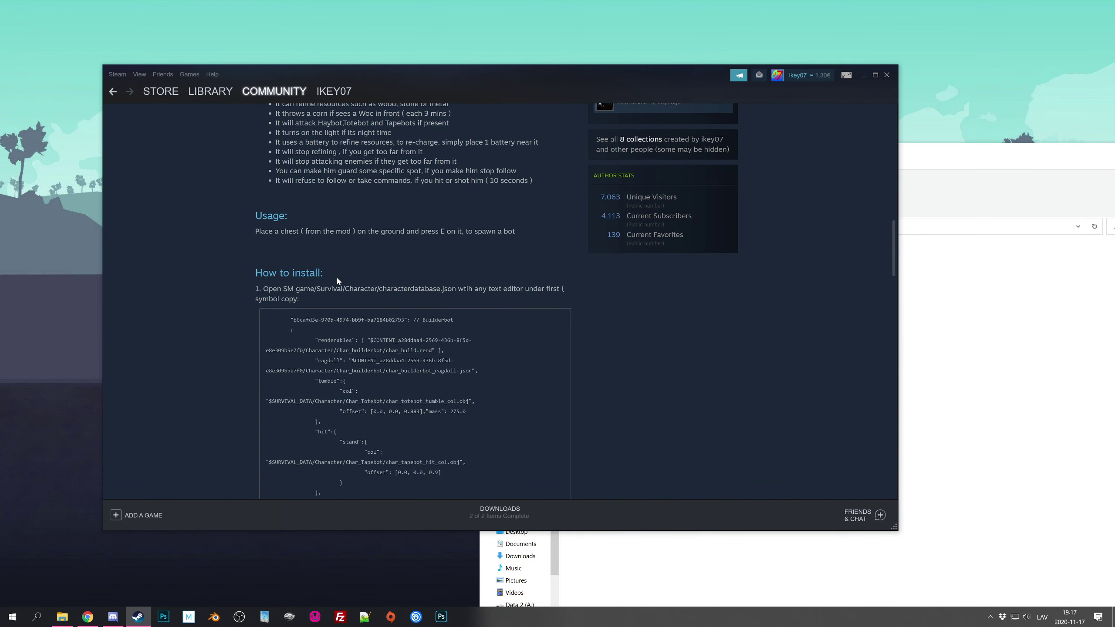
{"action": "scroll", "coordinate": [338, 280], "scroll_direction": "down", "scroll_amount": 1}
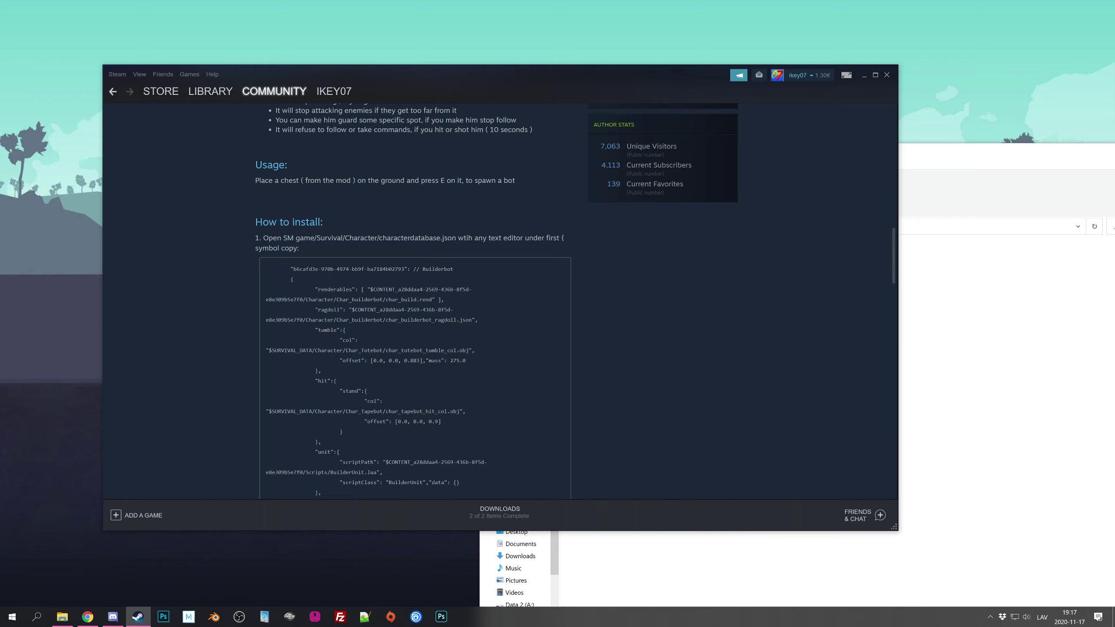
Browse into Survival\Character and close the characterdatabase.json that opened in Notepad++
{"action": "mouse_move", "coordinate": [950, 151]}
{"action": "left_mouse_down"}
{"action": "mouse_move", "coordinate": [931, 143]}
{"action": "mouse_move", "coordinate": [991, 156]}
{"action": "mouse_move", "coordinate": [969, 146]}
{"action": "left_mouse_up"}
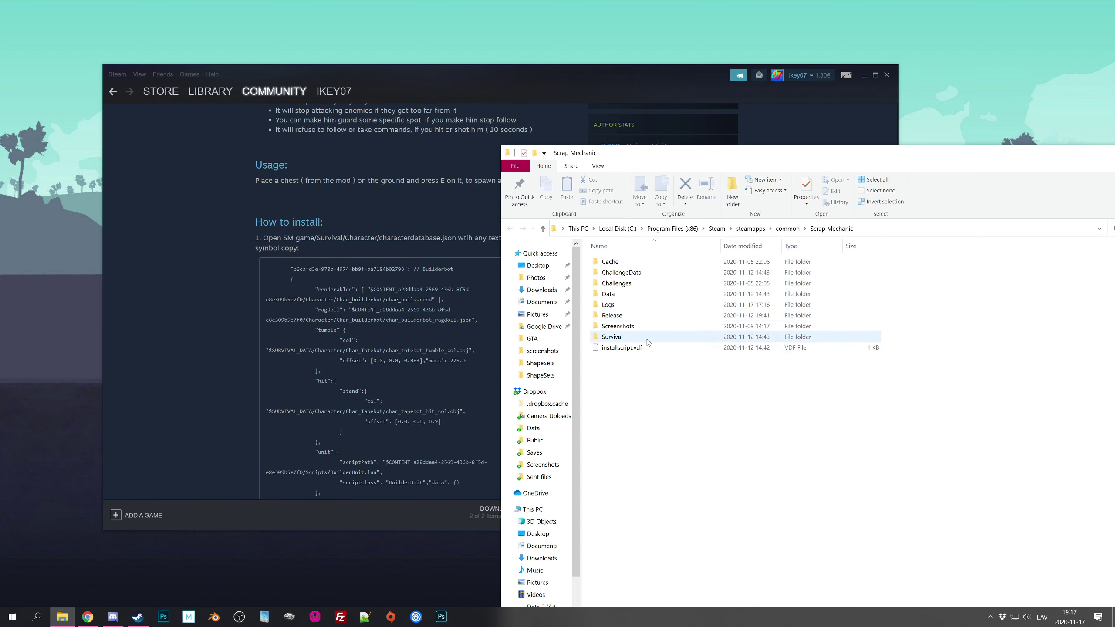
{"action": "double_click", "coordinate": [619, 338]}
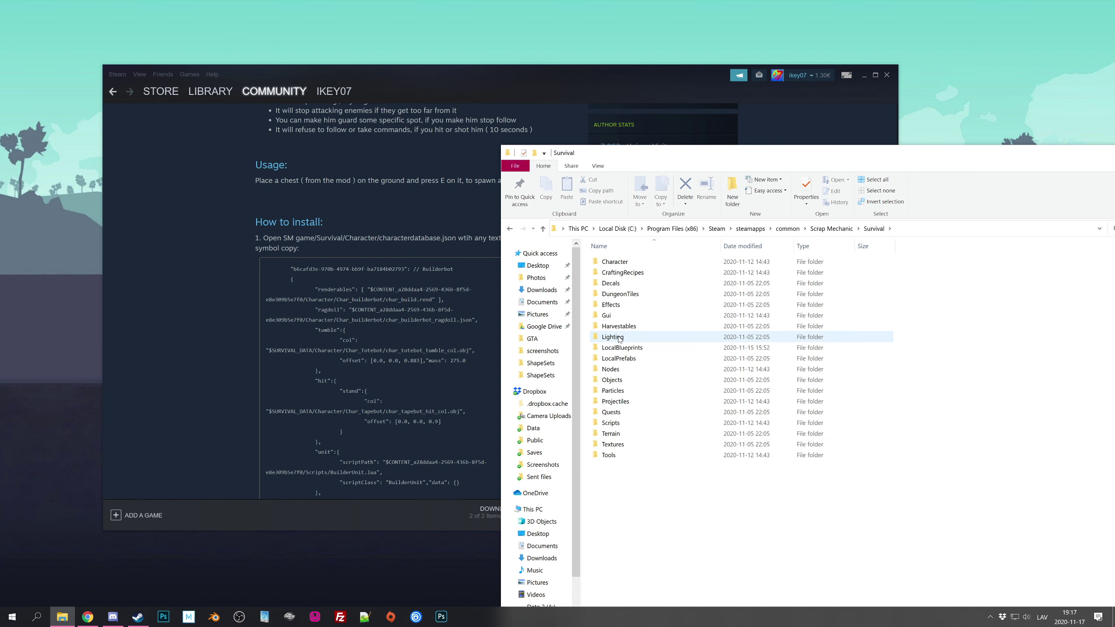
{"action": "double_click", "coordinate": [628, 263]}
{"action": "double_click", "coordinate": [626, 509]}
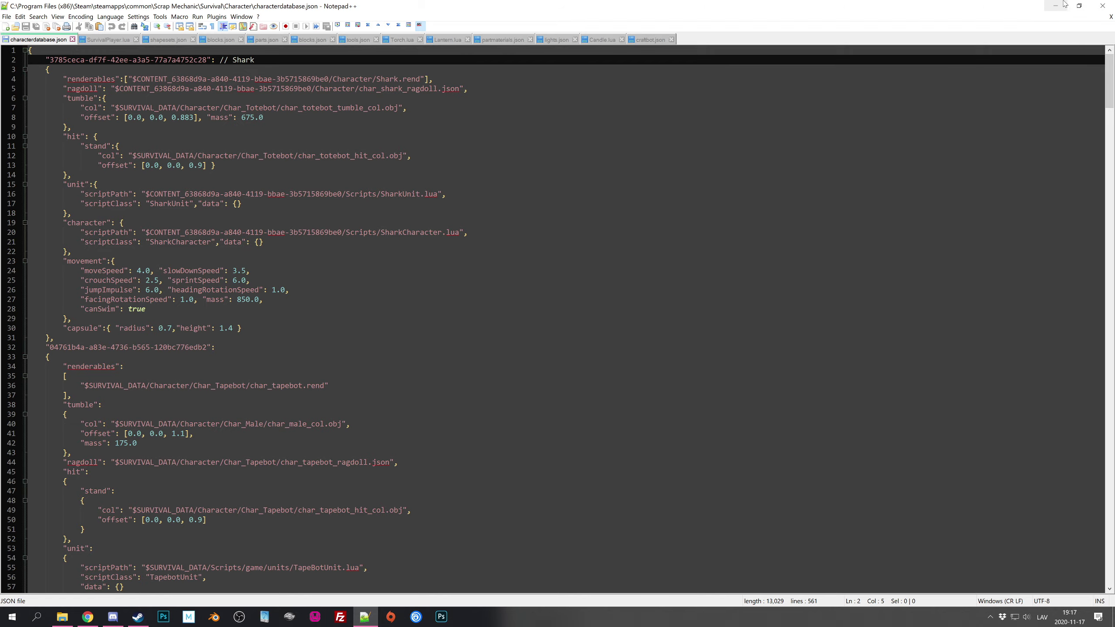
{"action": "left_click", "coordinate": [1102, 5]}
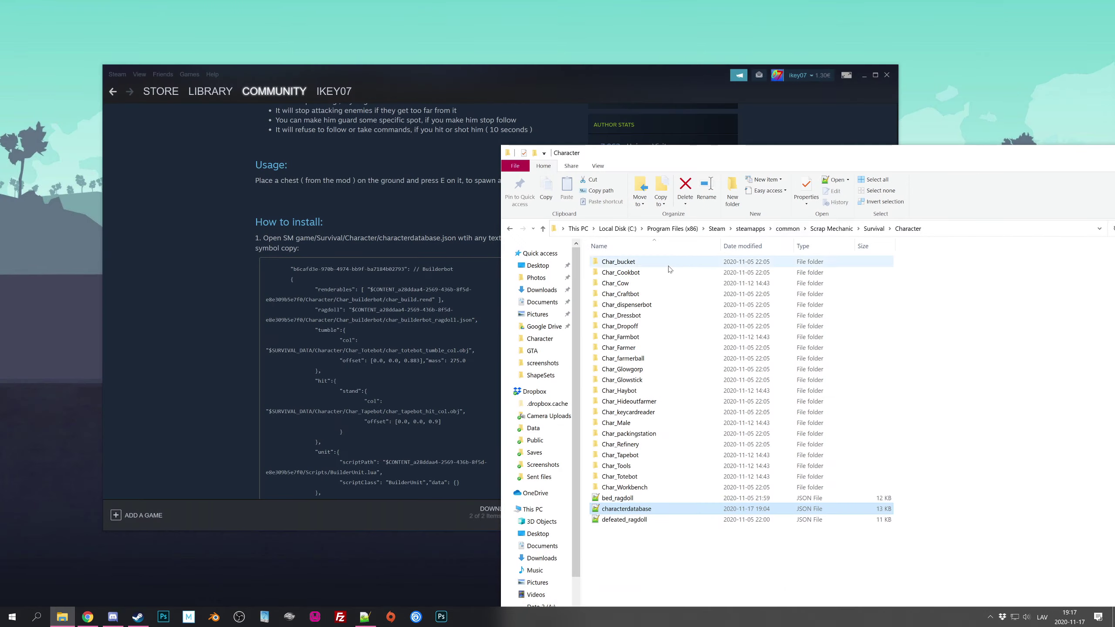
Open characterdatabase.json with Notepad instead, keeping the install instructions alongside
{"action": "right_click", "coordinate": [620, 511]}
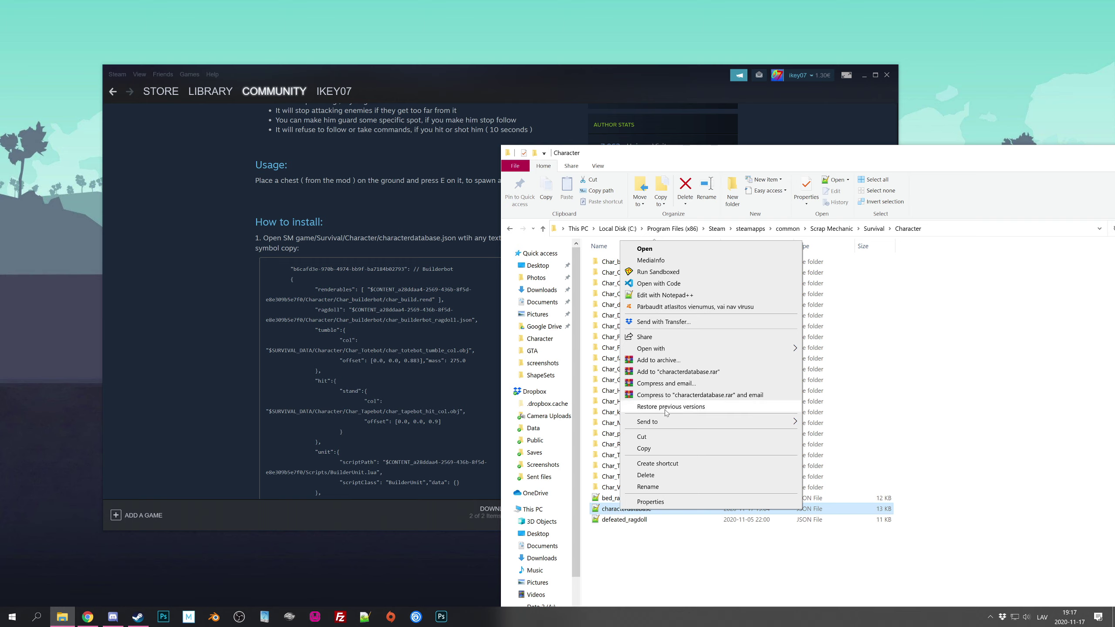
{"action": "mouse_move", "coordinate": [673, 354]}
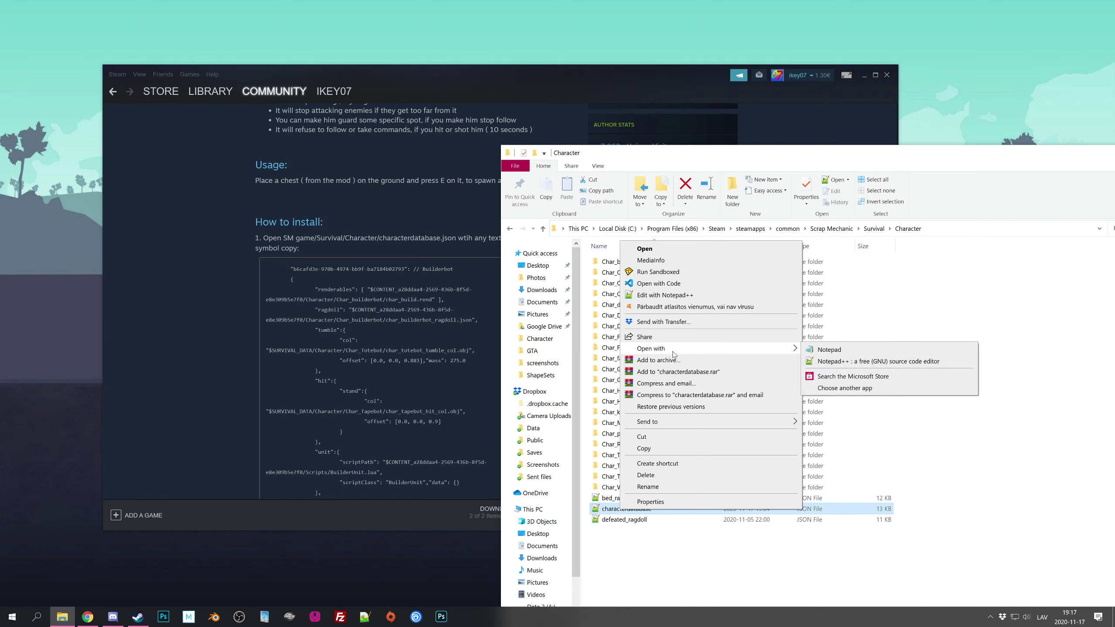
{"action": "left_click", "coordinate": [812, 351]}
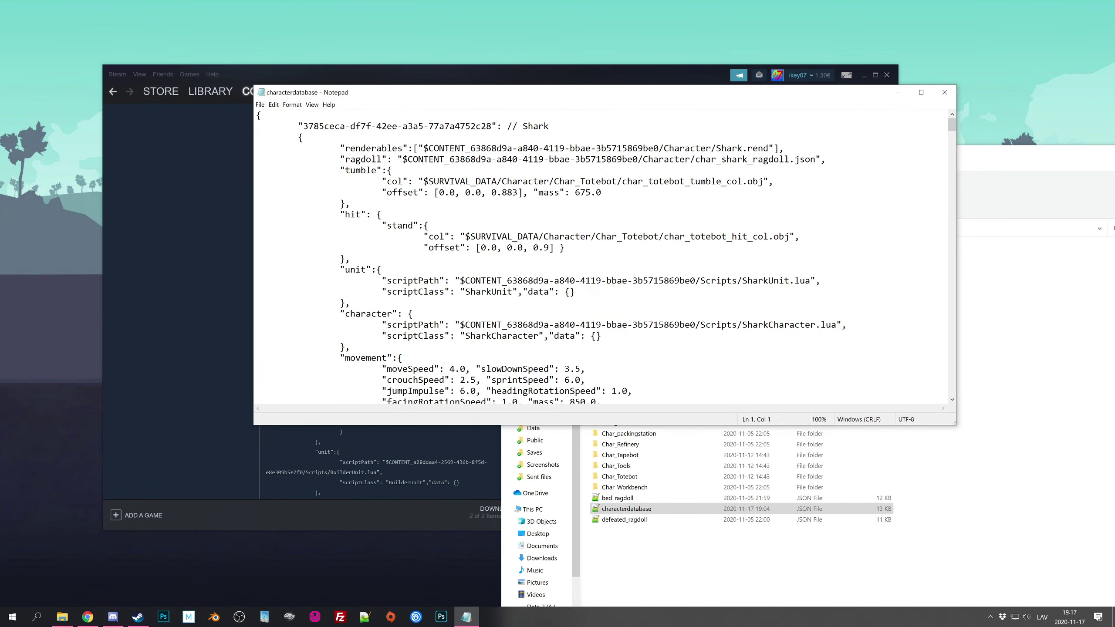
{"action": "left_click", "coordinate": [374, 462]}
Select and copy the step 1 Builderbot character code block from the install guide
{"action": "scroll", "coordinate": [415, 301], "scroll_direction": "down", "scroll_amount": 4}
{"action": "scroll", "coordinate": [284, 224], "scroll_direction": "up", "scroll_amount": 2}
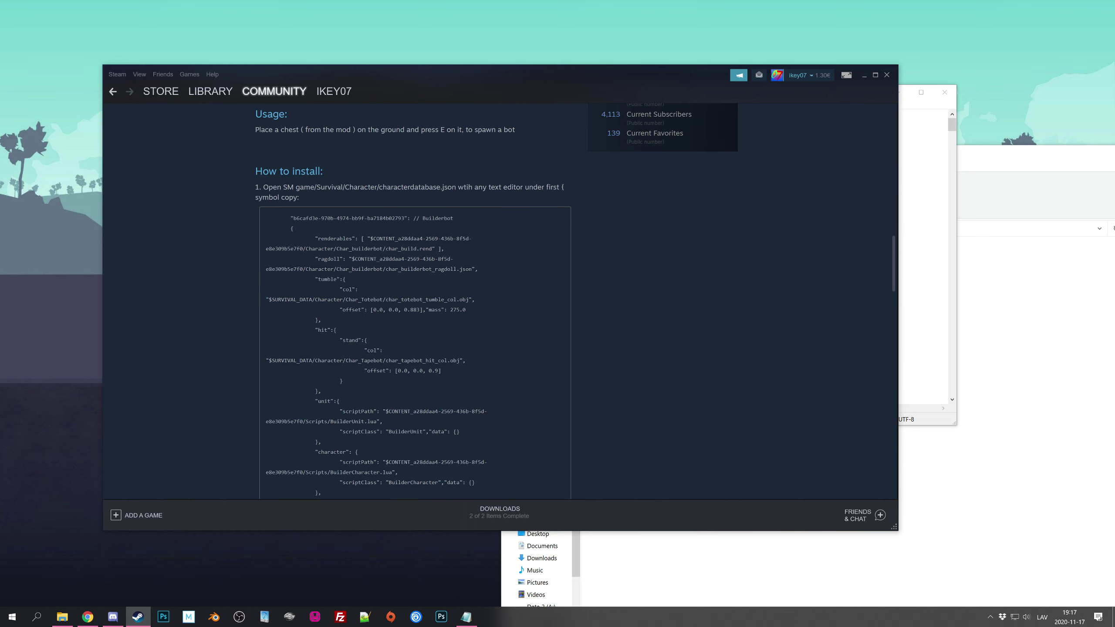
{"action": "scroll", "coordinate": [390, 199], "scroll_direction": "down", "scroll_amount": 4}
{"action": "left_click_drag", "start_coordinate": [308, 369], "coordinate": [290, 269]}
{"action": "scroll", "coordinate": [382, 333], "scroll_direction": "up", "scroll_amount": 2}
{"action": "scroll", "coordinate": [383, 333], "scroll_direction": "up", "scroll_amount": 3}
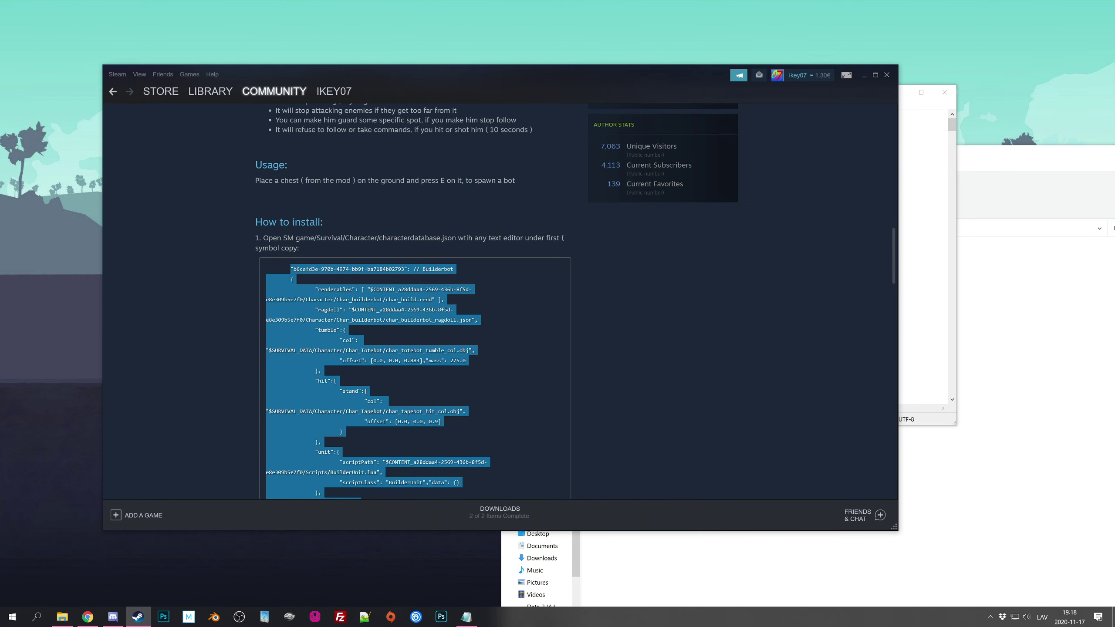
{"action": "right_click", "coordinate": [294, 297]}
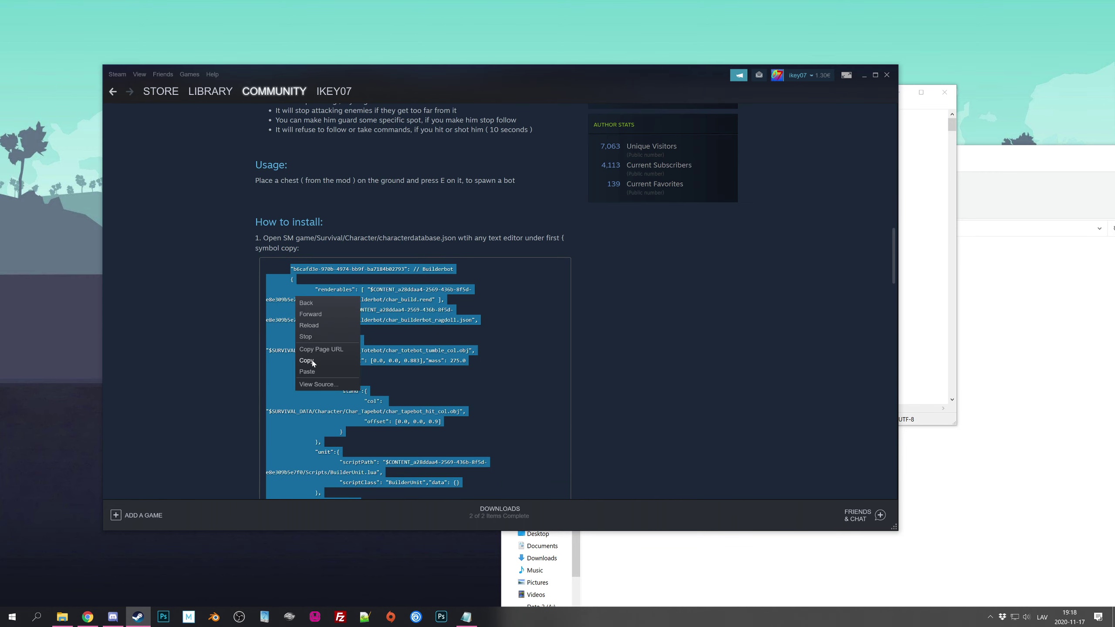
{"action": "left_click", "coordinate": [309, 363]}
{"action": "key", "text": "alt+Tab"}
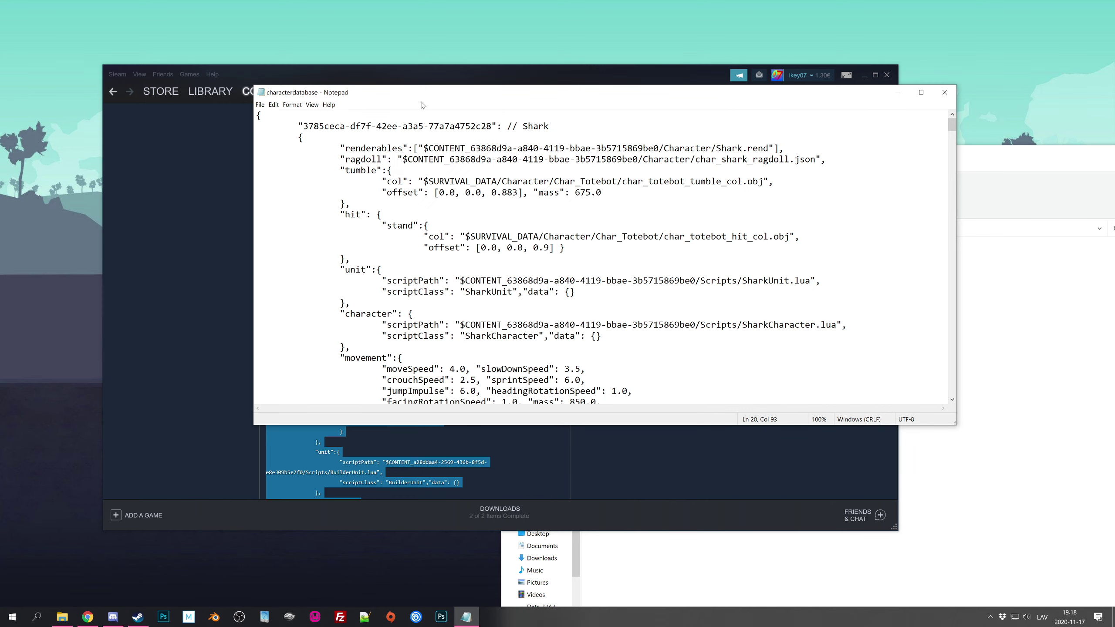
{"action": "left_click", "coordinate": [445, 78]}
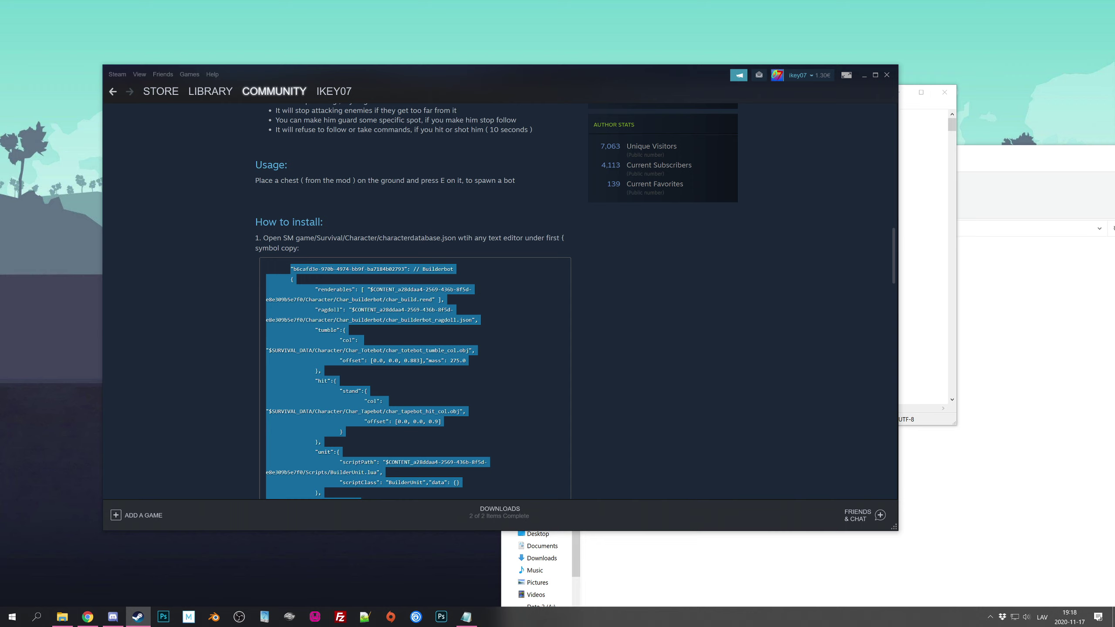
{"action": "double_click", "coordinate": [563, 237]}
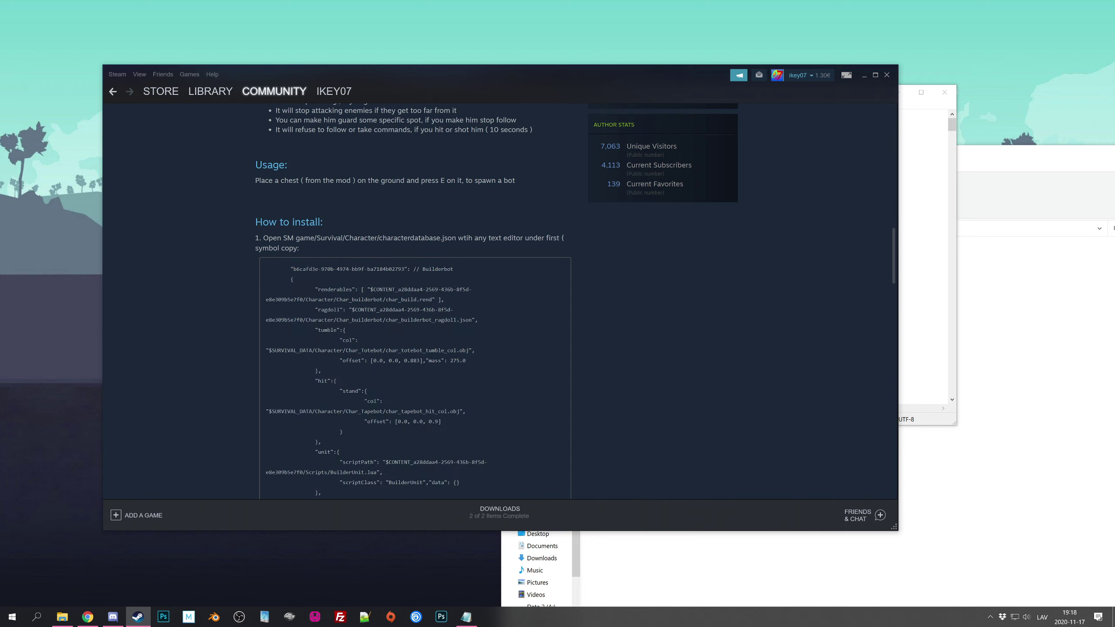
Paste the Builderbot entry right after the opening brace of characterdatabase.json
{"action": "key", "text": "alt+Tab"}
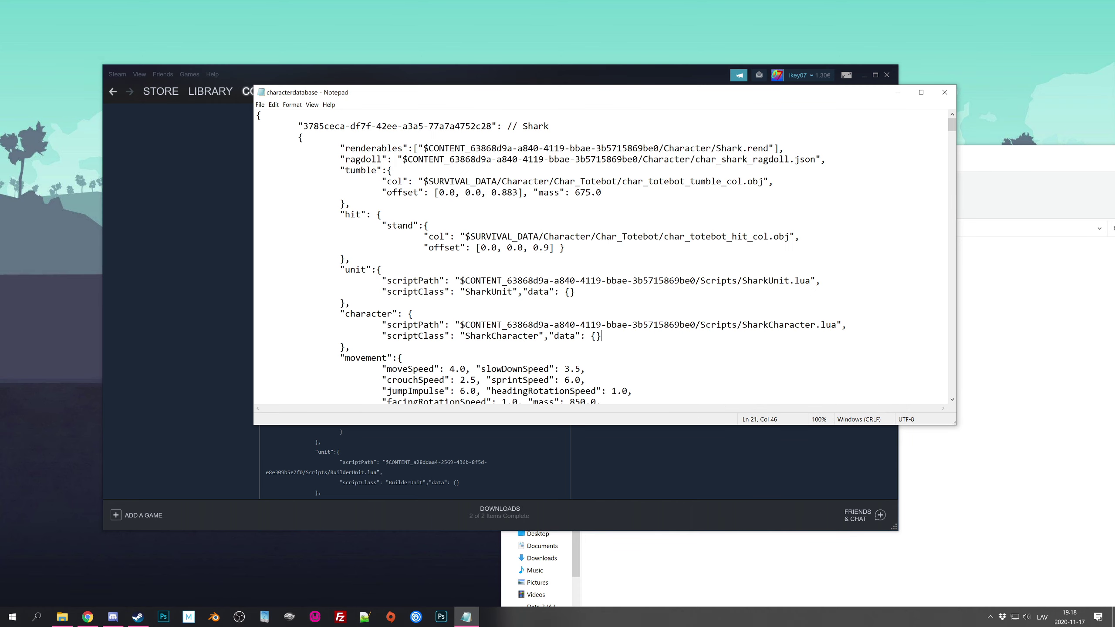
{"action": "left_click", "coordinate": [261, 115]}
{"action": "key", "text": "Tab"}
{"action": "right_click", "coordinate": [281, 115]}
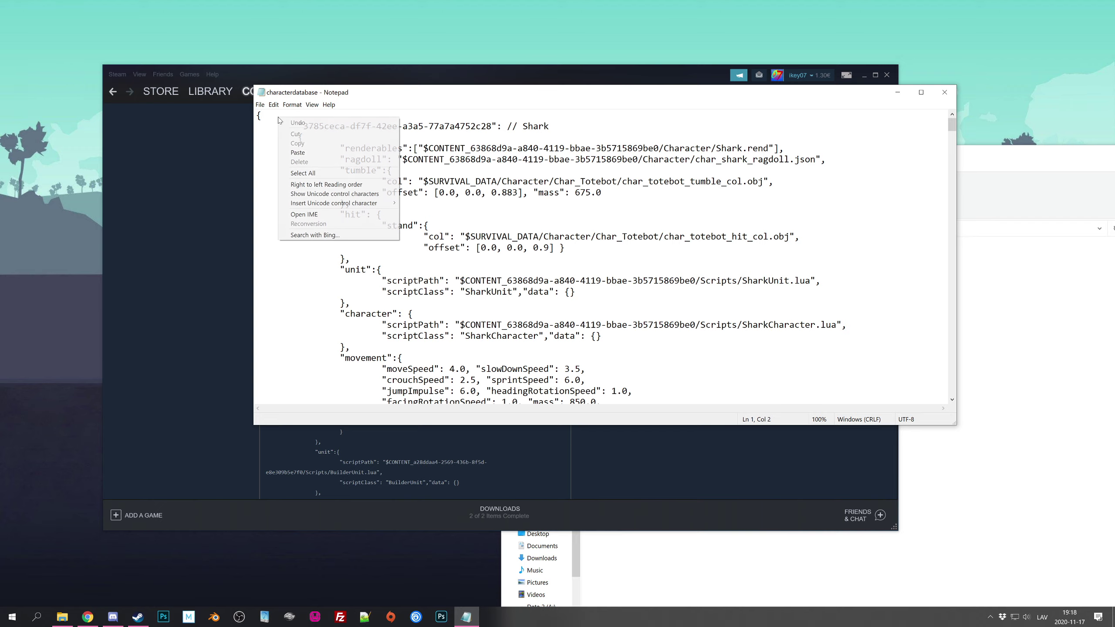
{"action": "left_click", "coordinate": [302, 154]}
{"action": "scroll", "coordinate": [593, 257], "scroll_direction": "up", "scroll_amount": 2}
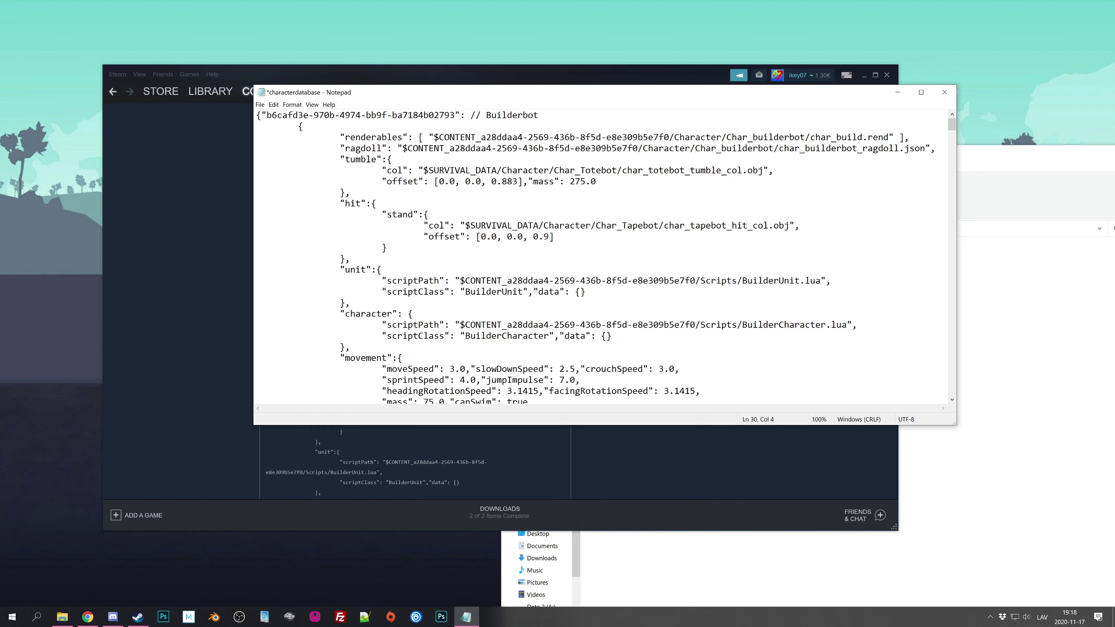
{"action": "scroll", "coordinate": [593, 258], "scroll_direction": "down", "scroll_amount": 2}
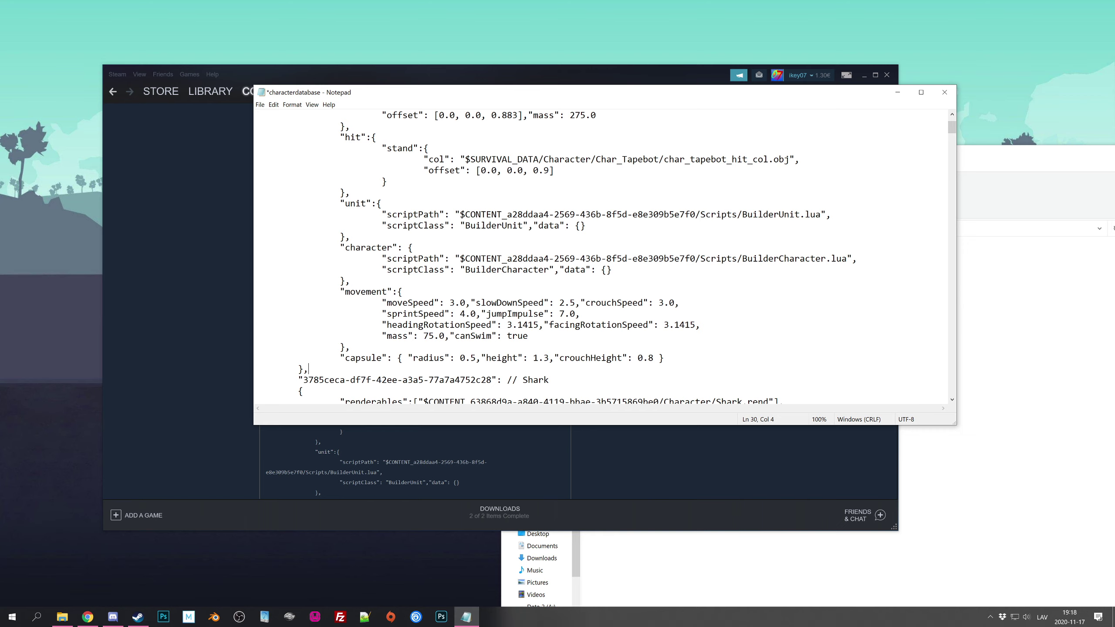
{"action": "scroll", "coordinate": [592, 258], "scroll_direction": "down", "scroll_amount": 1}
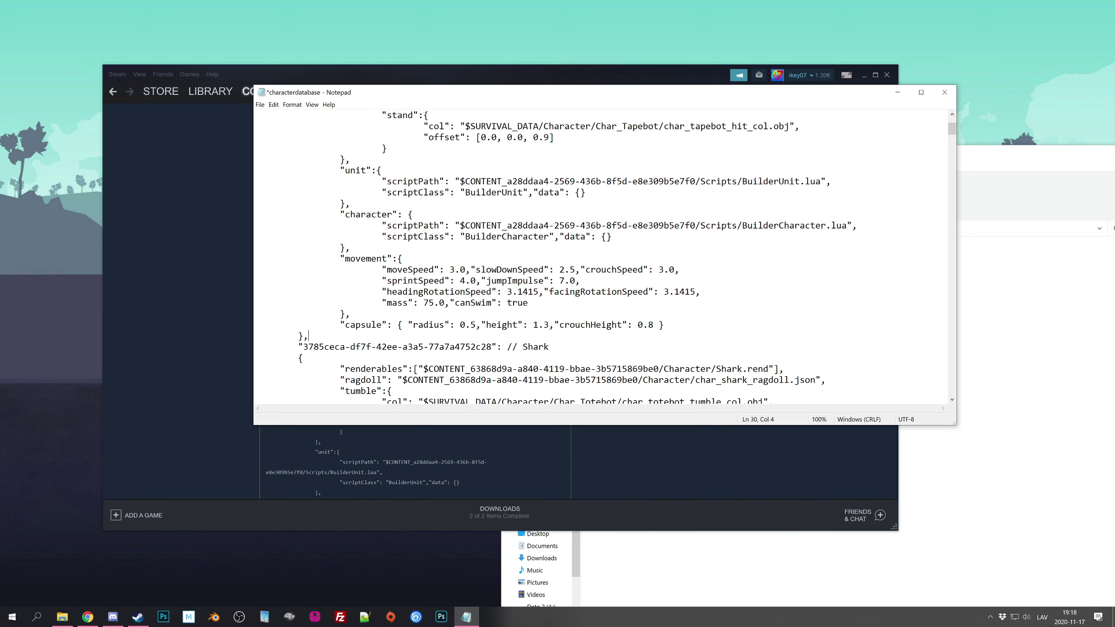
Check the comma after the Builderbot entry, save the file, and close Notepad
{"action": "key", "text": "shift+Left"}
{"action": "key", "text": "shift+Right"}
{"action": "key", "text": "shift+Left"}
{"action": "key", "text": "shift+Right"}
{"action": "key", "text": "shift+Left"}
{"action": "scroll", "coordinate": [602, 257], "scroll_direction": "up", "scroll_amount": 3}
{"action": "key", "text": "ctrl+s"}
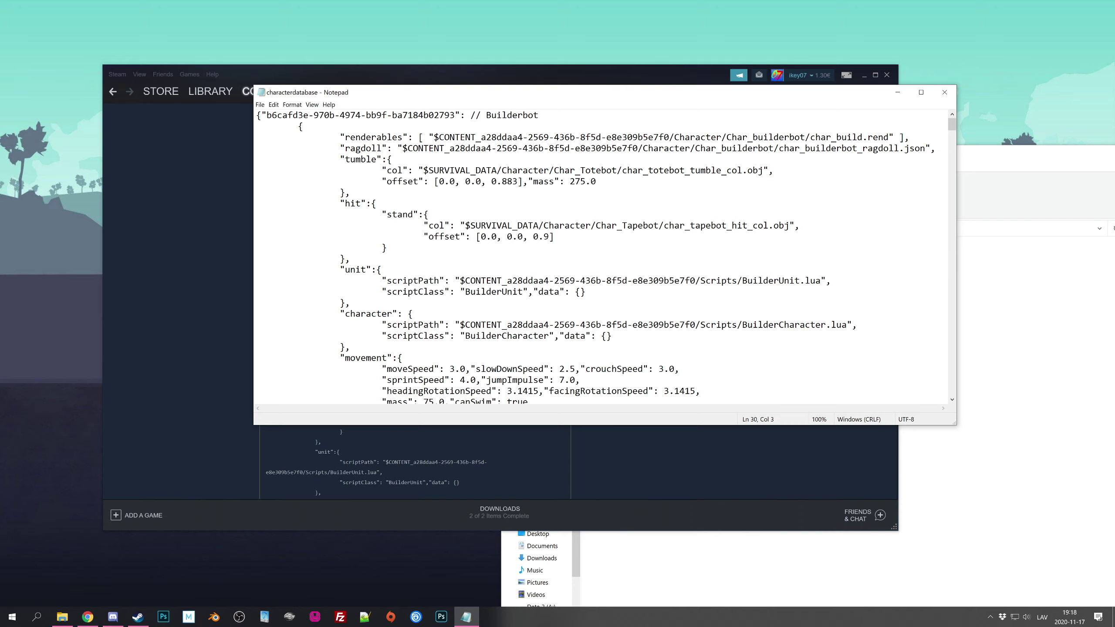
{"action": "left_click", "coordinate": [944, 92]}
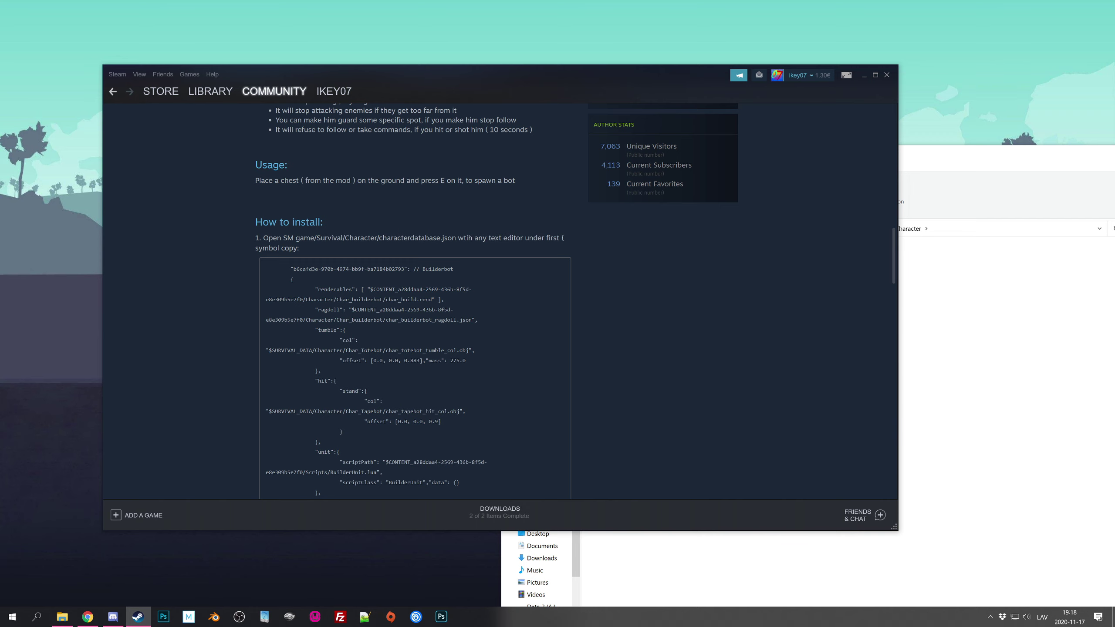
Copy the step 2 effectsets code line from the Builder Bot install guide
{"action": "scroll", "coordinate": [435, 310], "scroll_direction": "down", "scroll_amount": 5}
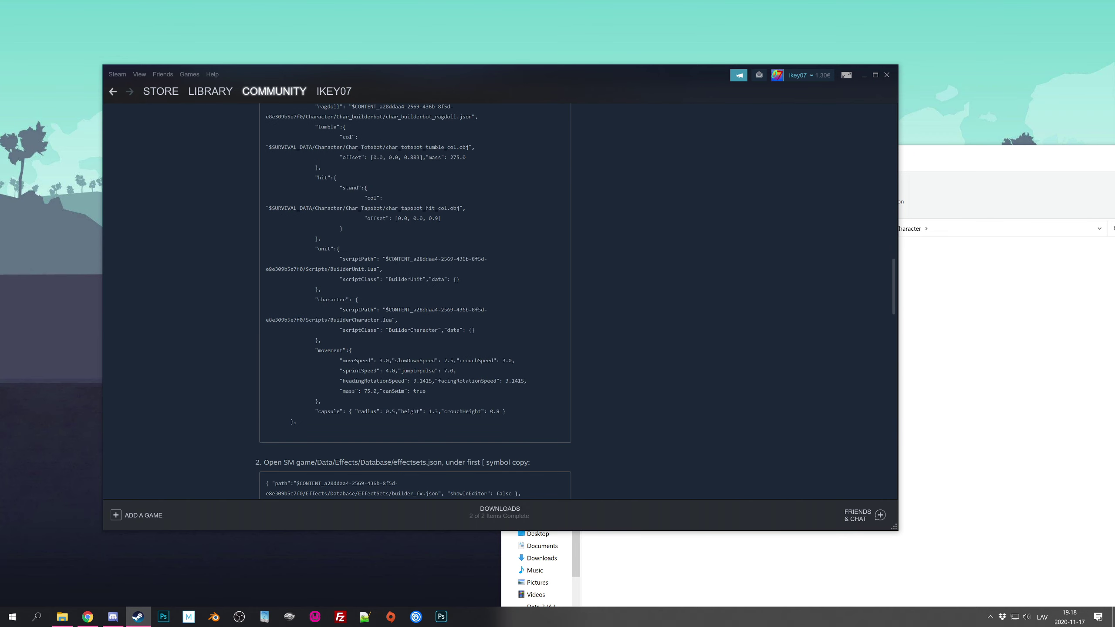
{"action": "left_click", "coordinate": [931, 368]}
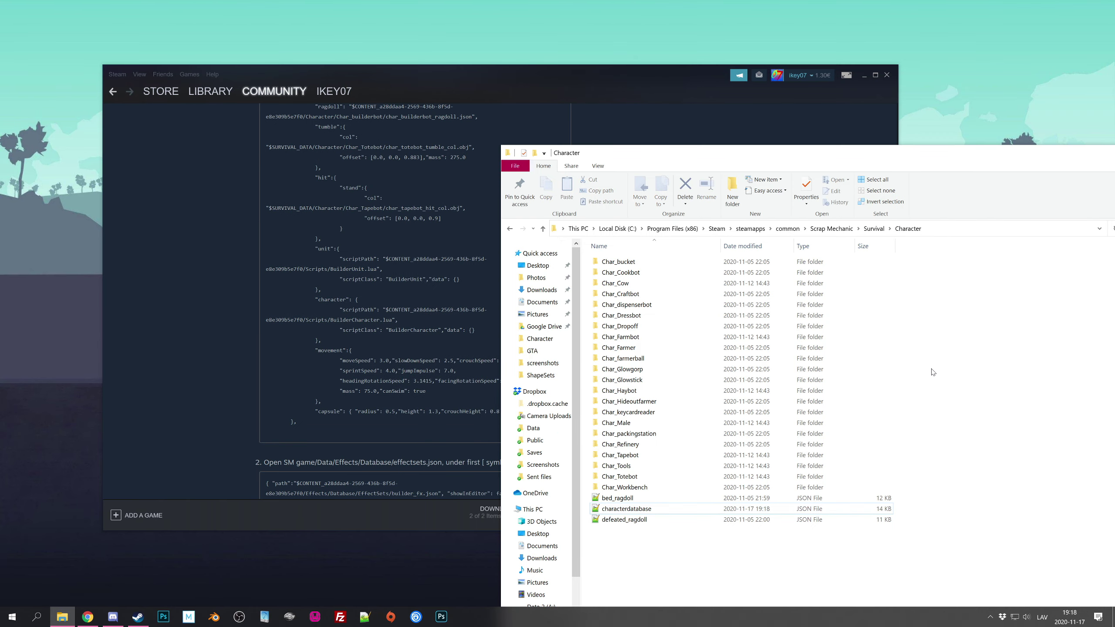
{"action": "left_click", "coordinate": [391, 275]}
{"action": "scroll", "coordinate": [390, 275], "scroll_direction": "down", "scroll_amount": 5}
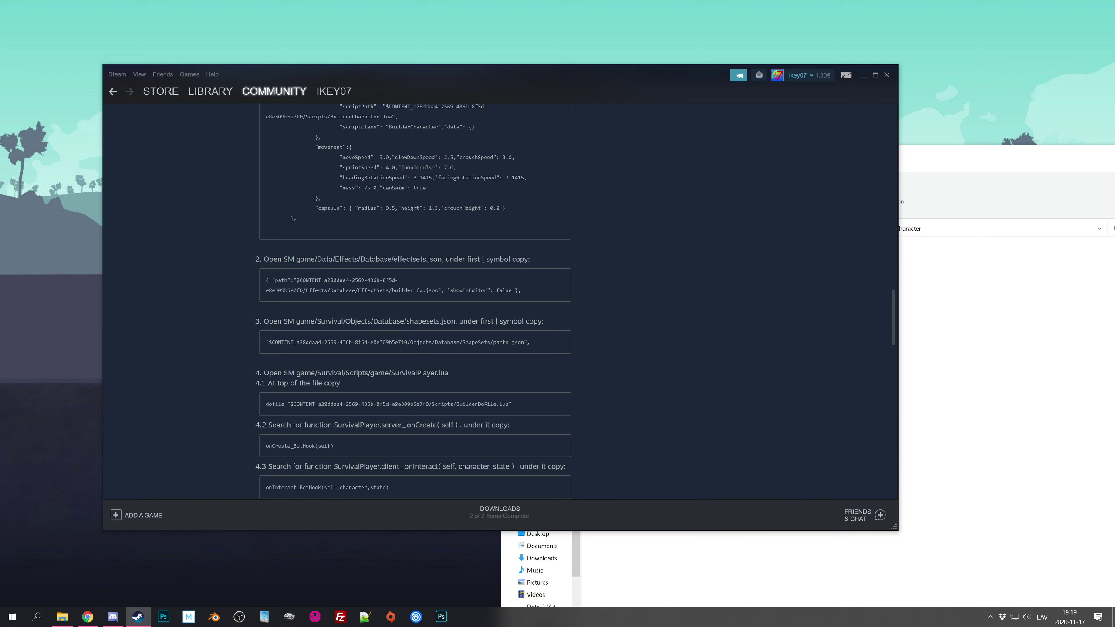
{"action": "left_click_drag", "start_coordinate": [522, 291], "coordinate": [266, 281]}
{"action": "right_click", "coordinate": [289, 289]}
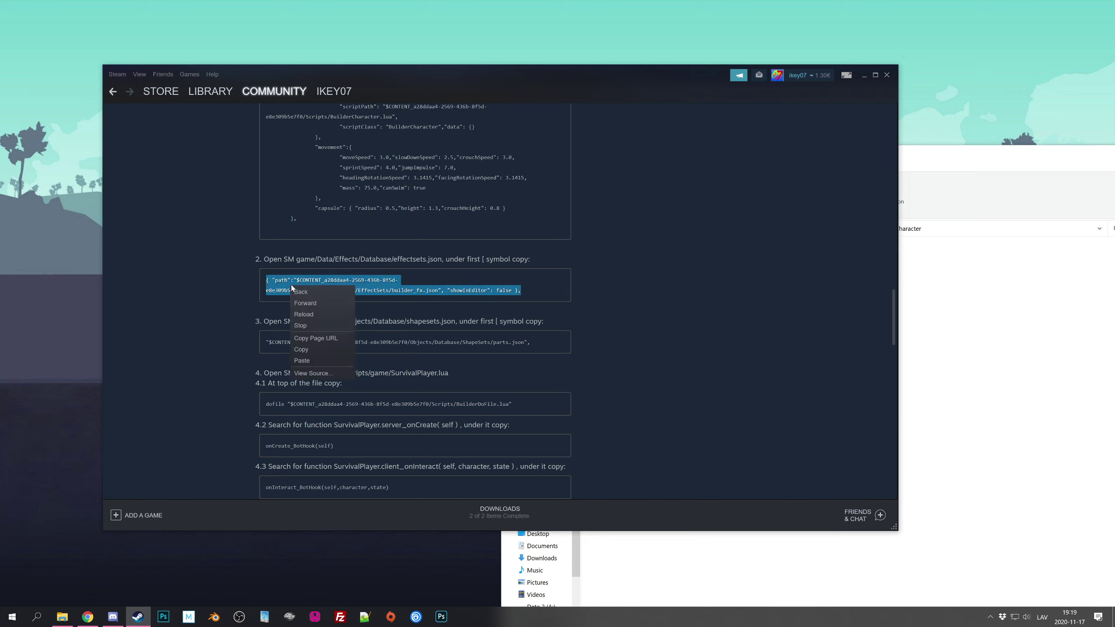
{"action": "left_click", "coordinate": [301, 352]}
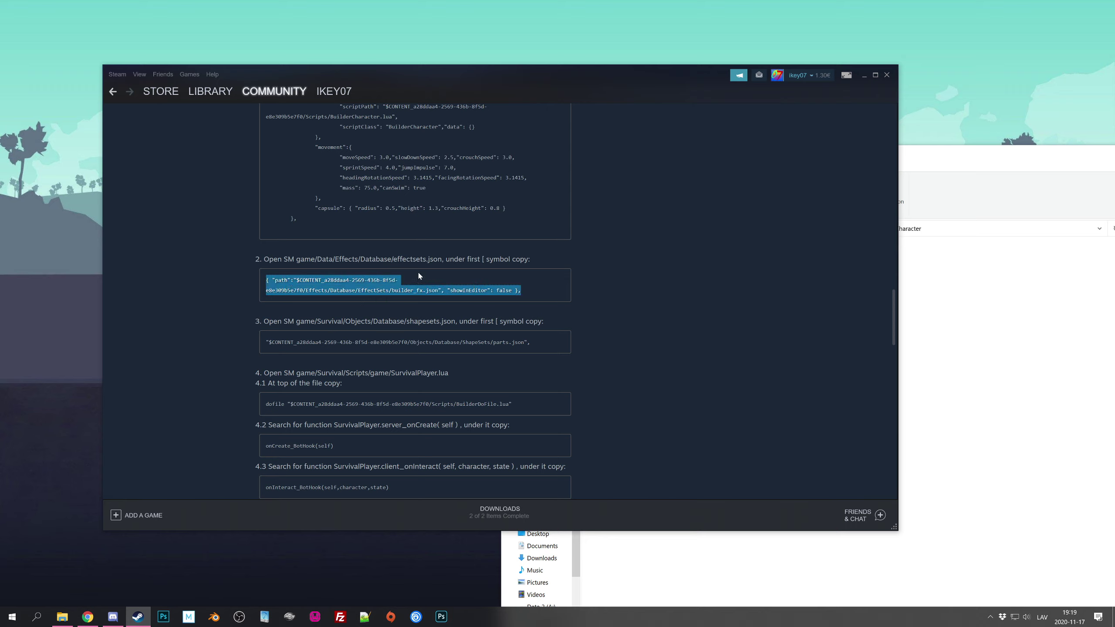
Deselect the guide text and go up to the Scrap Mechanic game folder in File Explorer
{"action": "left_click", "coordinate": [482, 259]}
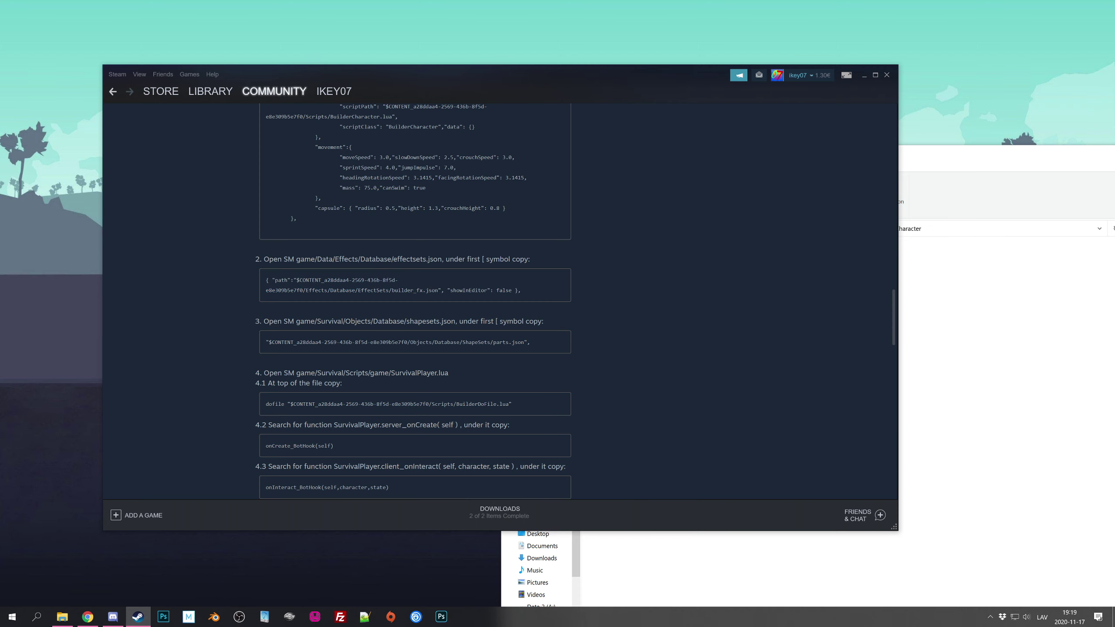
{"action": "left_click", "coordinate": [949, 368]}
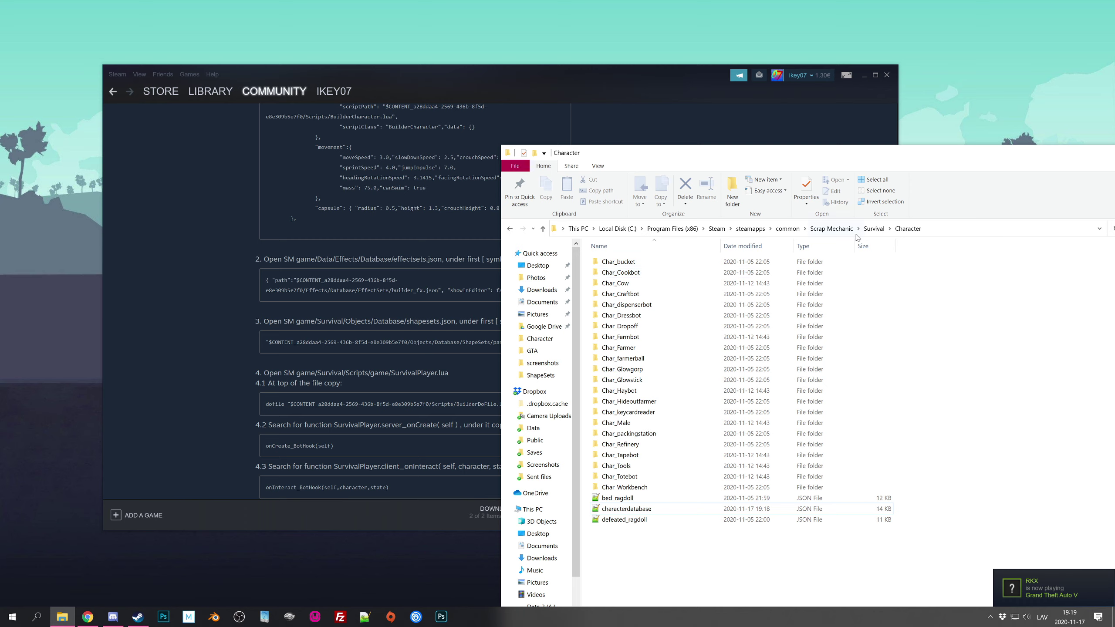
{"action": "left_click", "coordinate": [831, 228]}
Paste the builder_fx.json line after the opening bracket in Data\Effects\Database\effectsets.json and save
{"action": "double_click", "coordinate": [645, 294]}
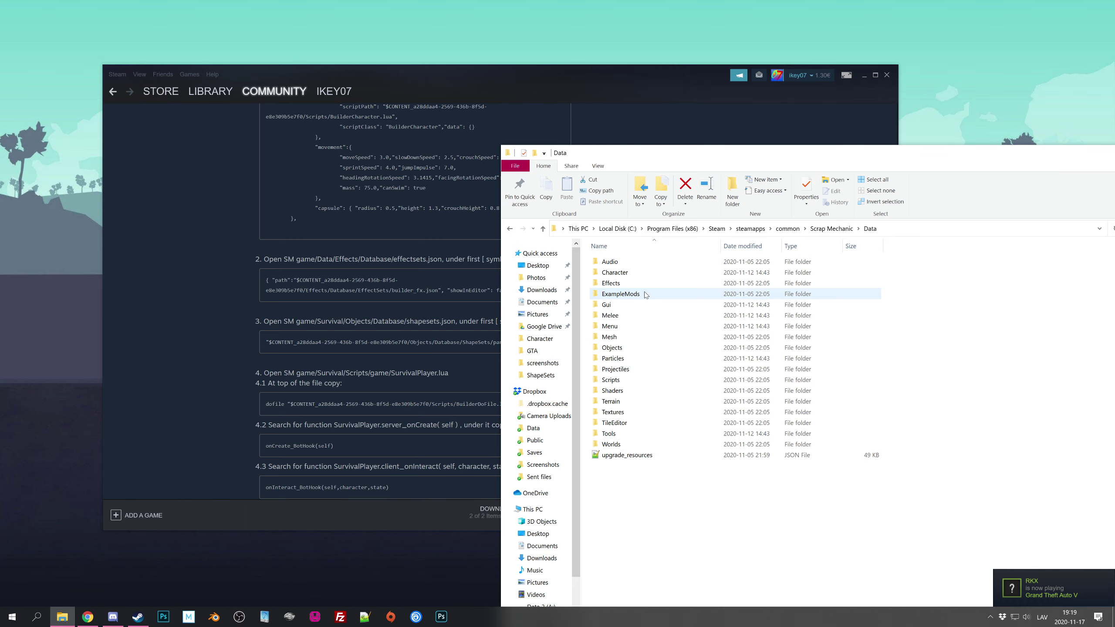
{"action": "double_click", "coordinate": [632, 283]}
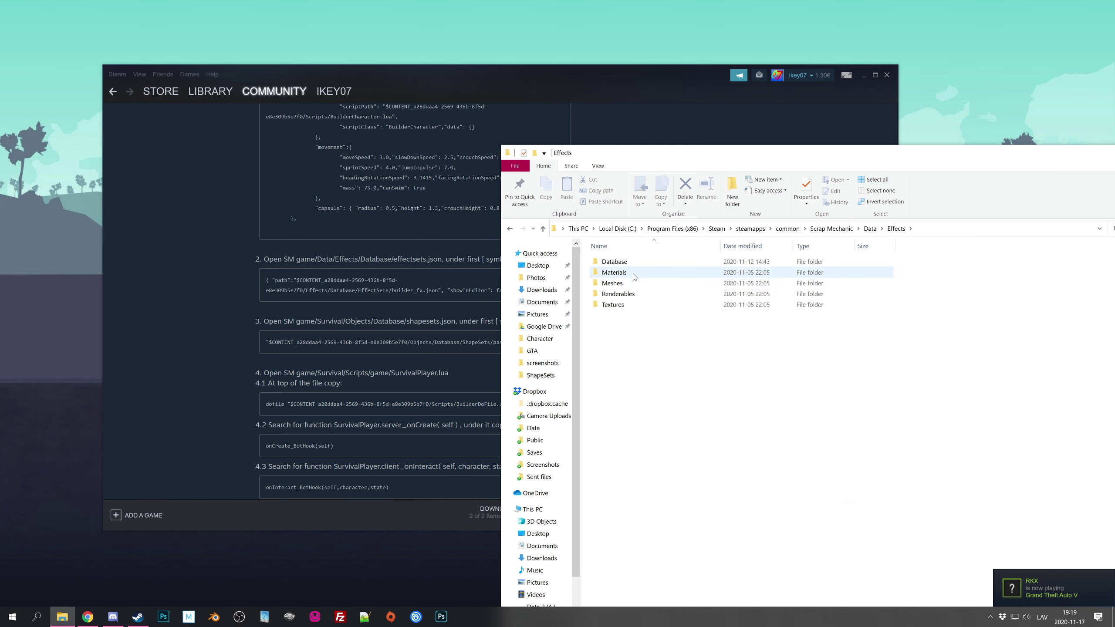
{"action": "double_click", "coordinate": [635, 263]}
{"action": "double_click", "coordinate": [626, 273]}
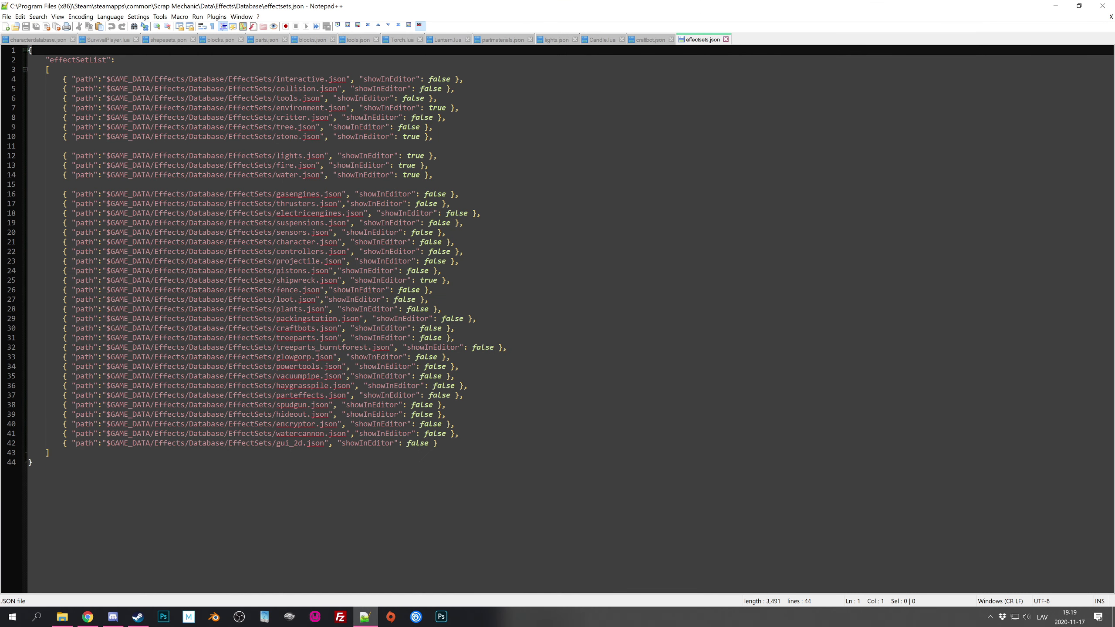
{"action": "left_click", "coordinate": [48, 70]}
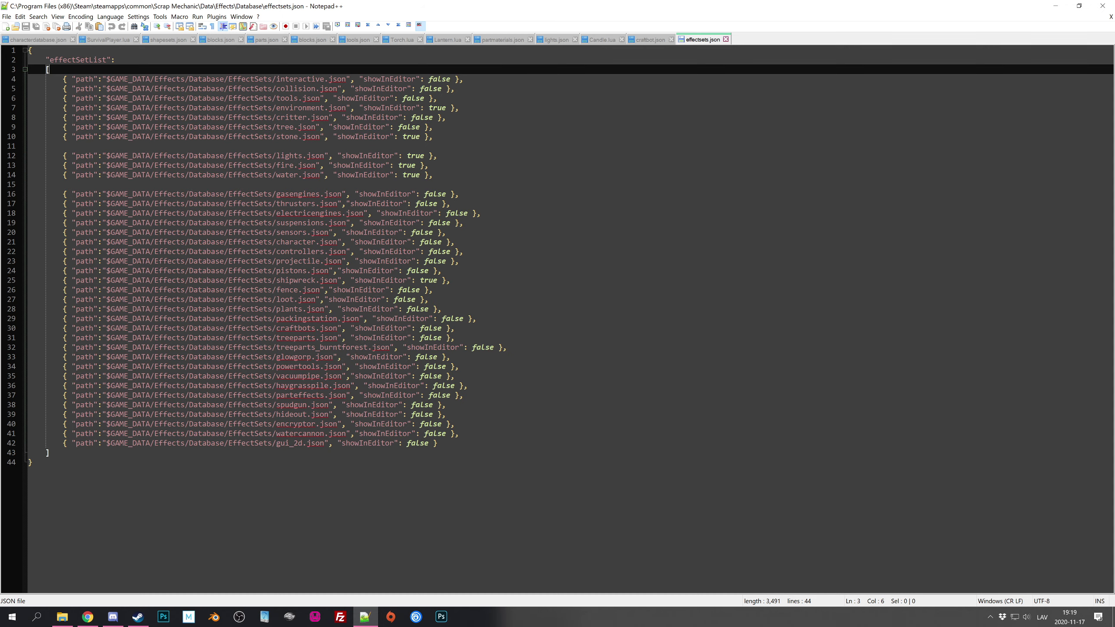
{"action": "key", "text": "Return"}
{"action": "key", "text": "ctrl+v"}
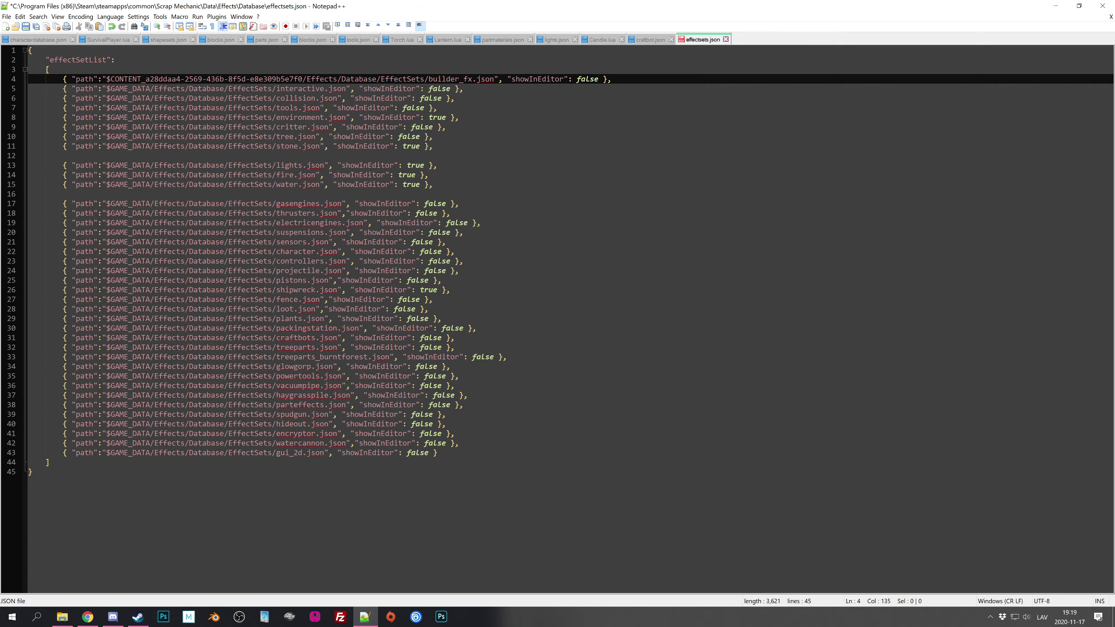
{"action": "key", "text": "ctrl+s"}
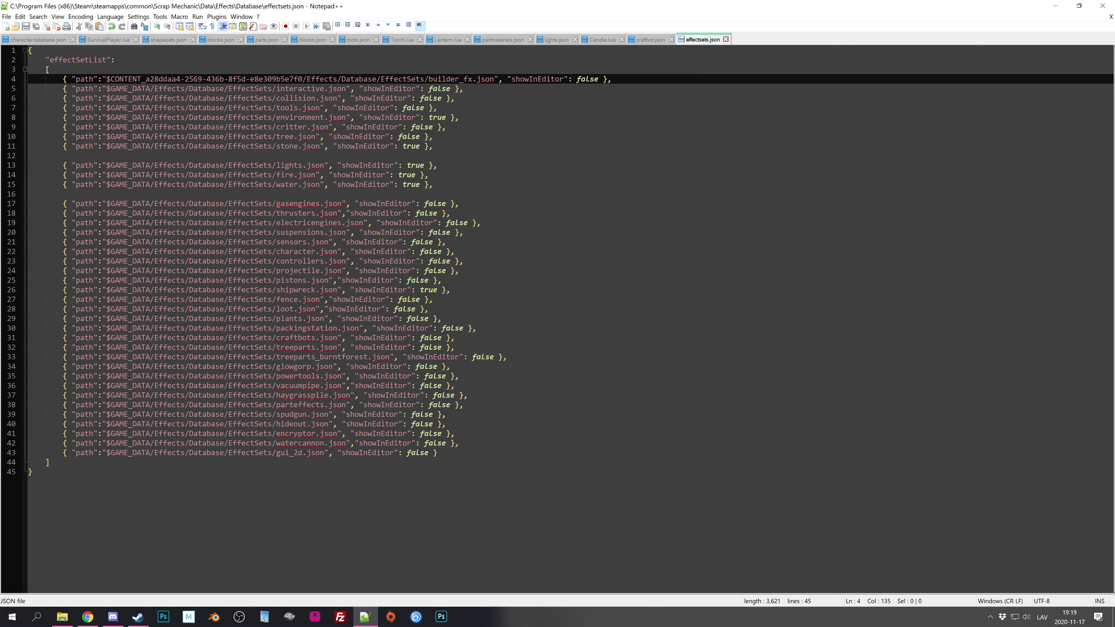
Close Notepad++ and reopen effectsets.json in Notepad to verify the edit
{"action": "left_click", "coordinate": [725, 39]}
{"action": "left_click", "coordinate": [1054, 13]}
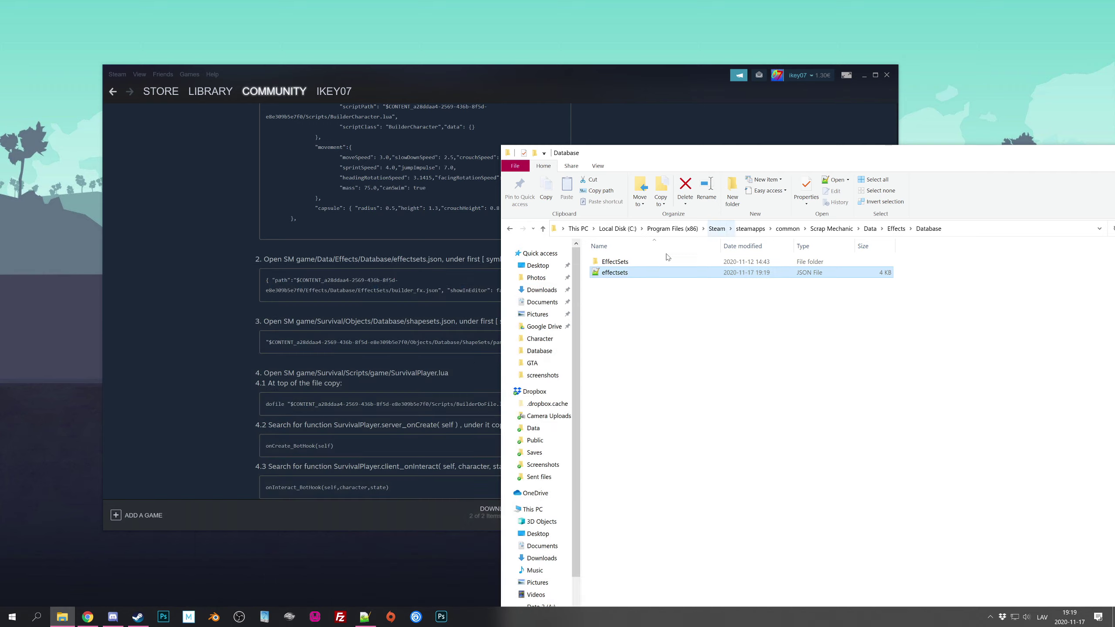
{"action": "right_click", "coordinate": [605, 273]}
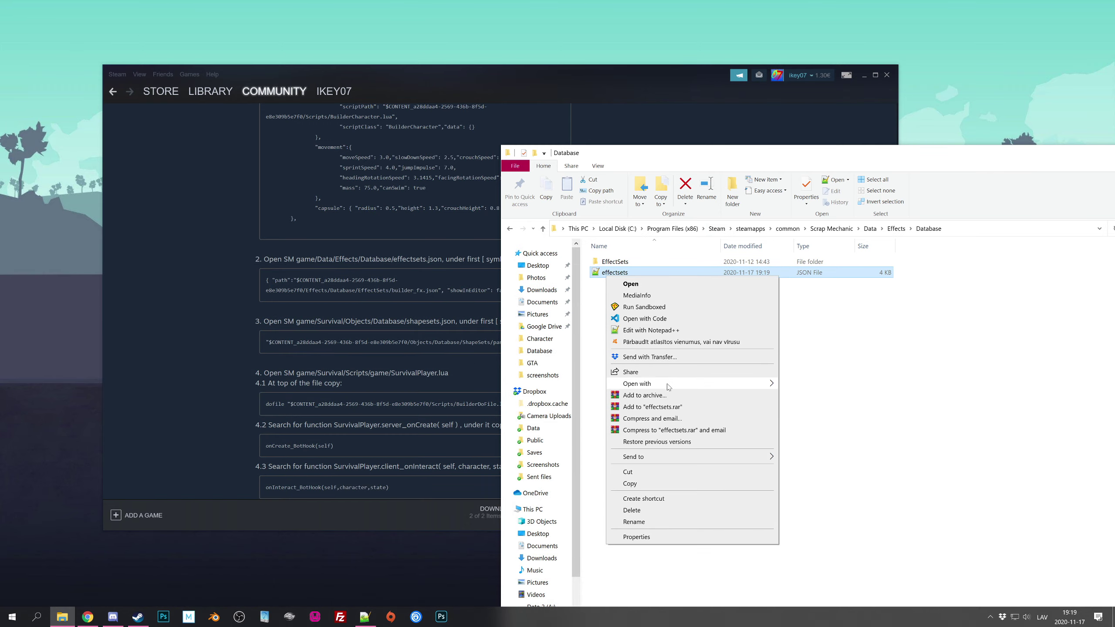
{"action": "mouse_move", "coordinate": [675, 390]}
{"action": "left_click", "coordinate": [808, 385]}
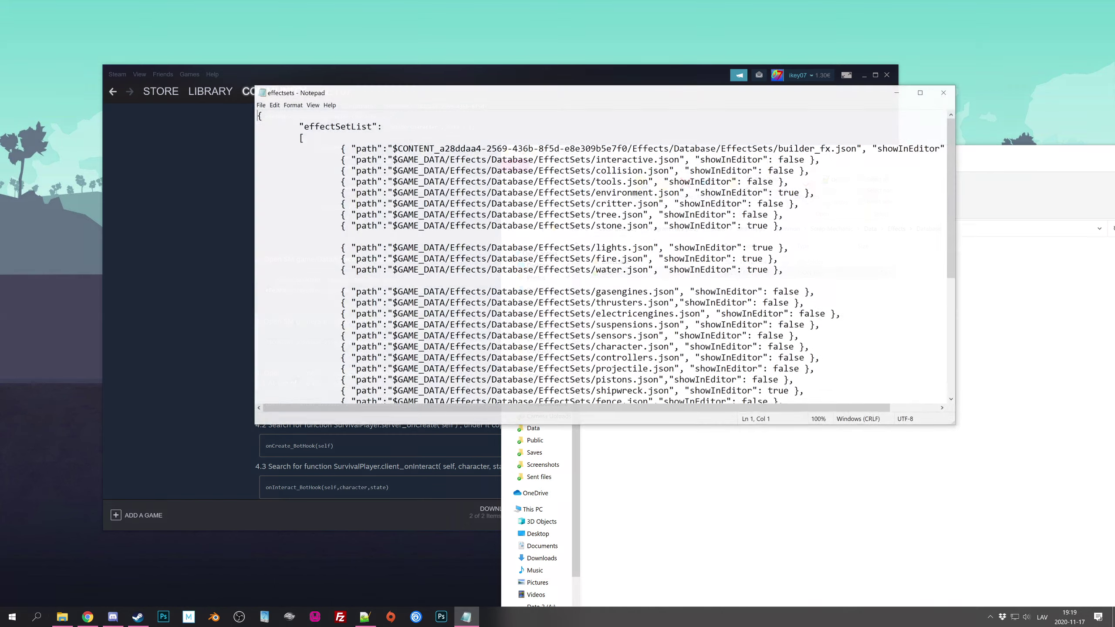
{"action": "double_click", "coordinate": [300, 137]}
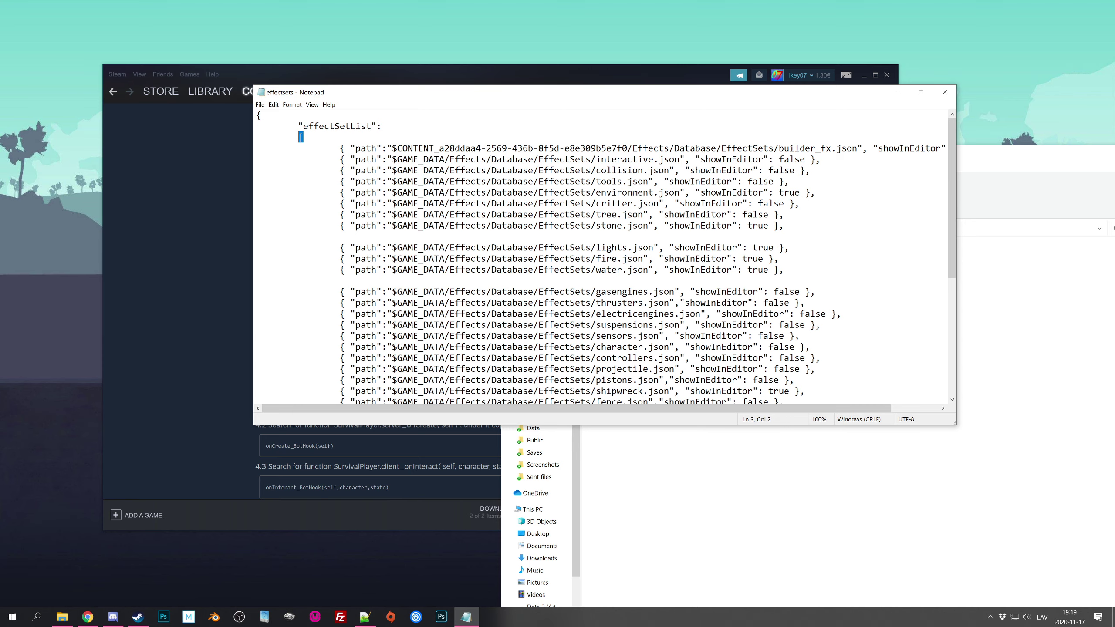
{"action": "left_click", "coordinate": [944, 93]}
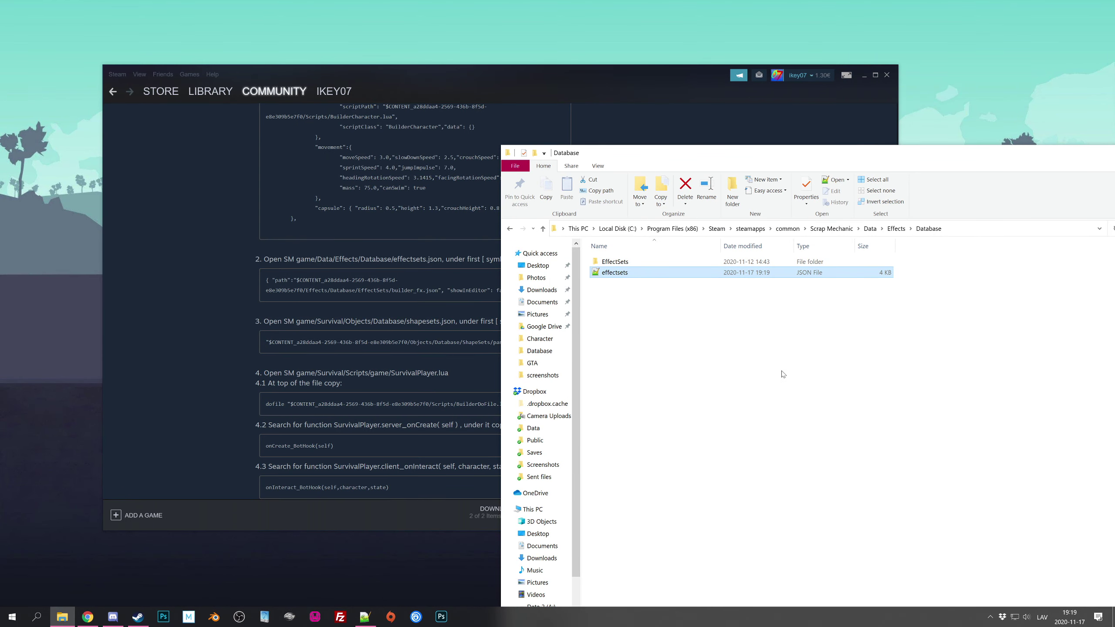
{"action": "left_click", "coordinate": [601, 75]}
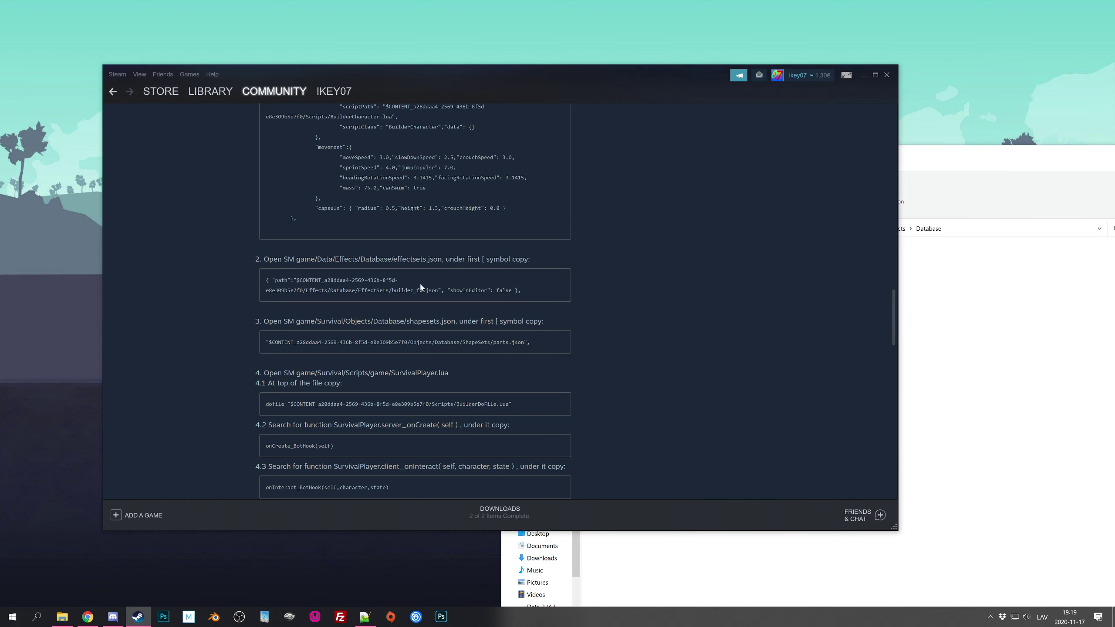
Browse to Scrap Mechanic\Survival\Objects\Database and select the guide's step 3 shapesets line
{"action": "scroll", "coordinate": [408, 292], "scroll_direction": "down", "scroll_amount": 2}
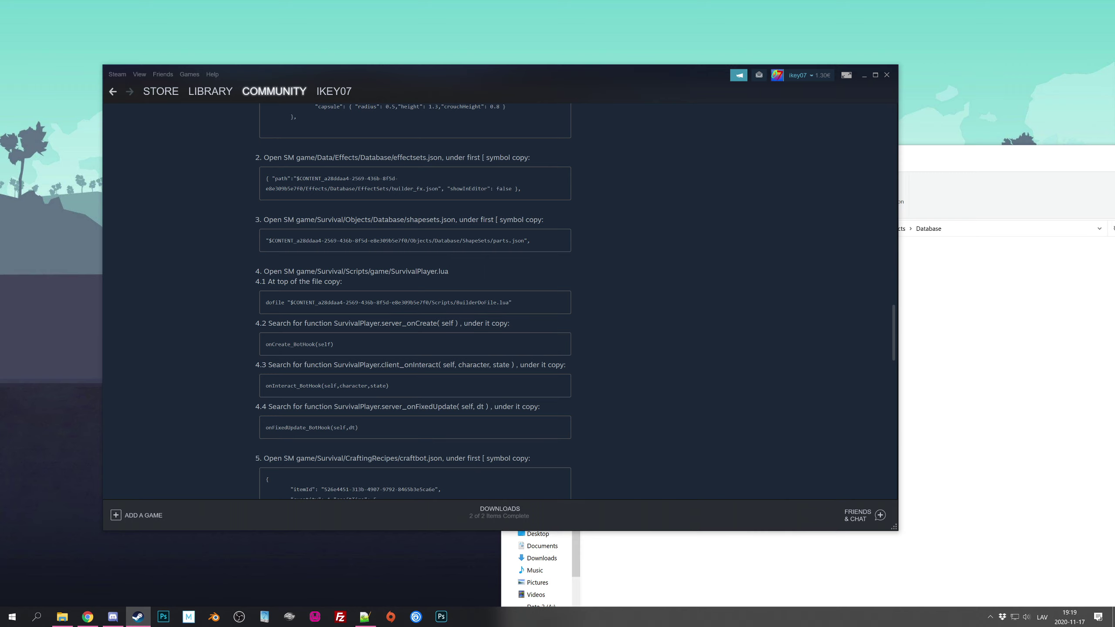
{"action": "left_click", "coordinate": [1020, 414]}
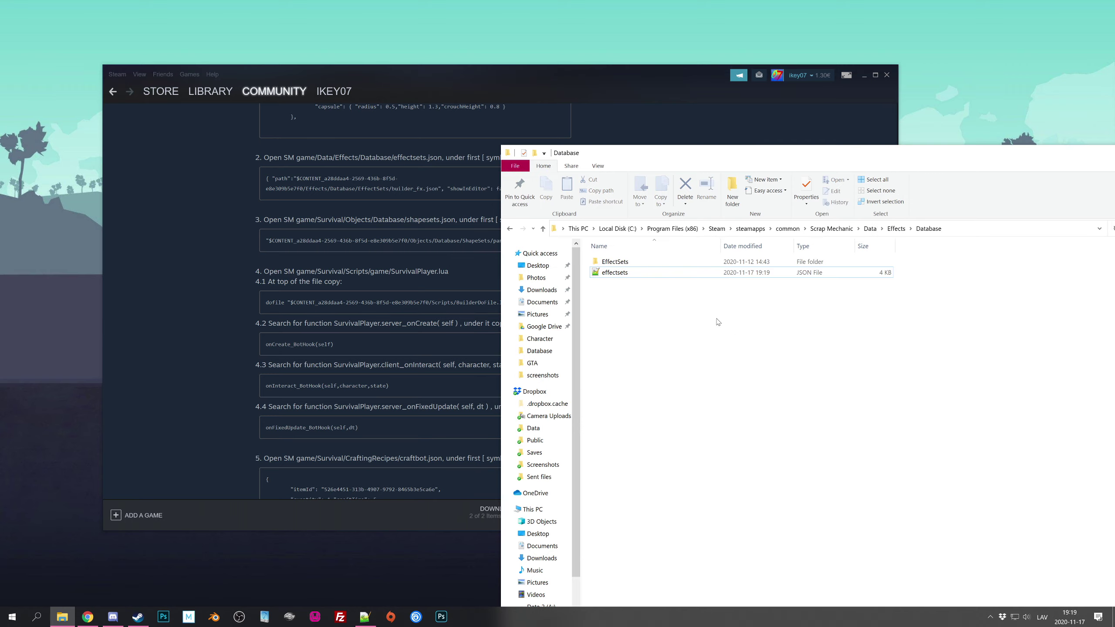
{"action": "left_click", "coordinate": [138, 617]}
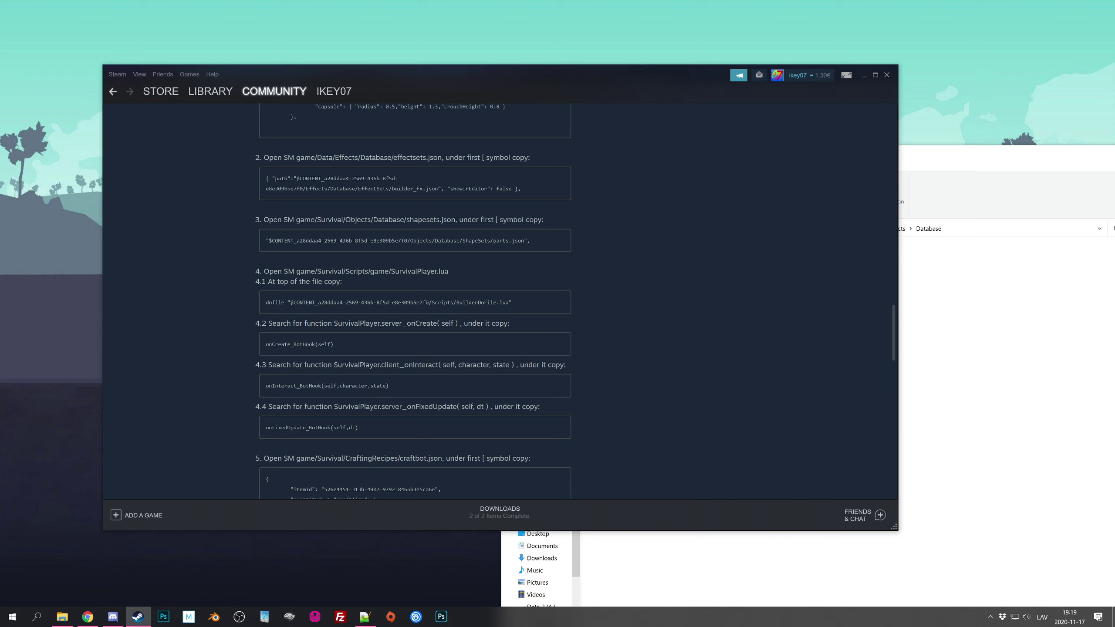
{"action": "double_click", "coordinate": [325, 157]}
{"action": "left_click", "coordinate": [933, 397]}
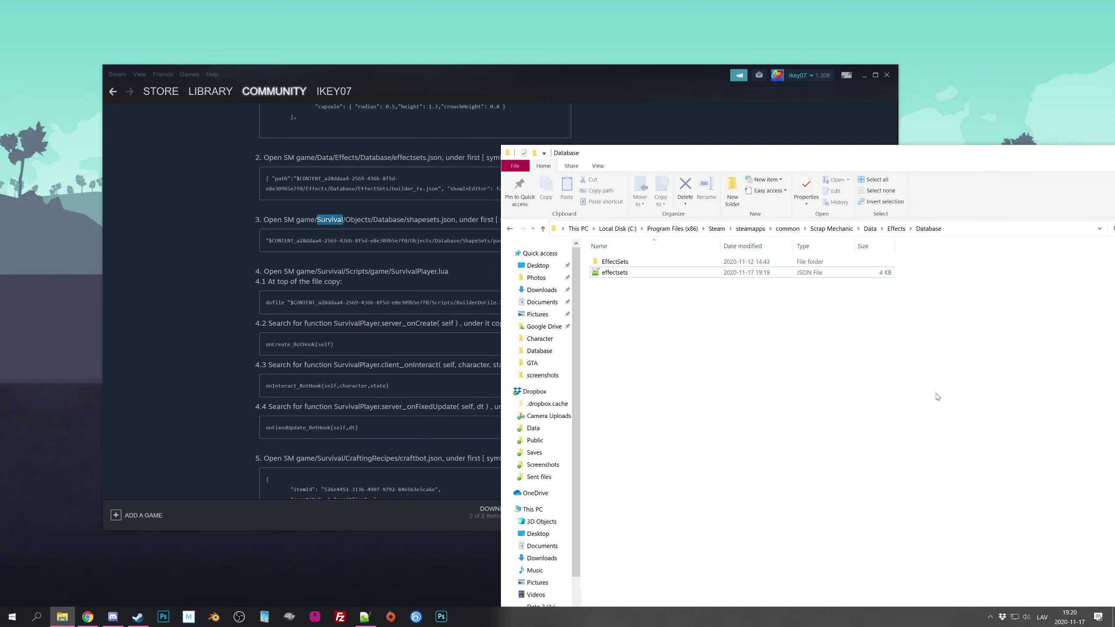
{"action": "left_click", "coordinate": [842, 231]}
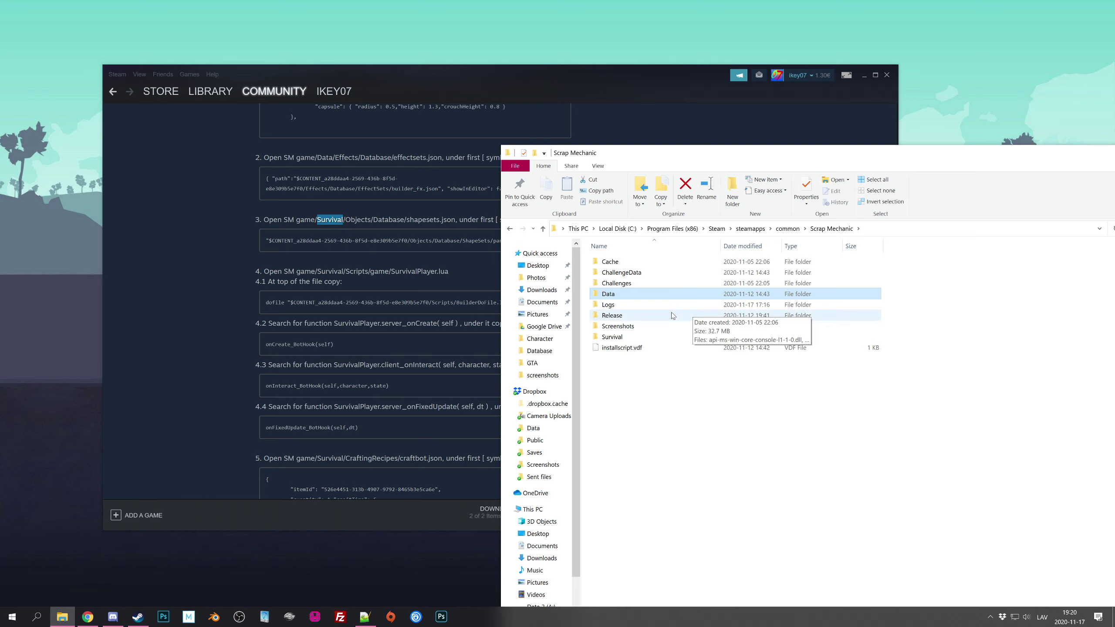
{"action": "double_click", "coordinate": [630, 336]}
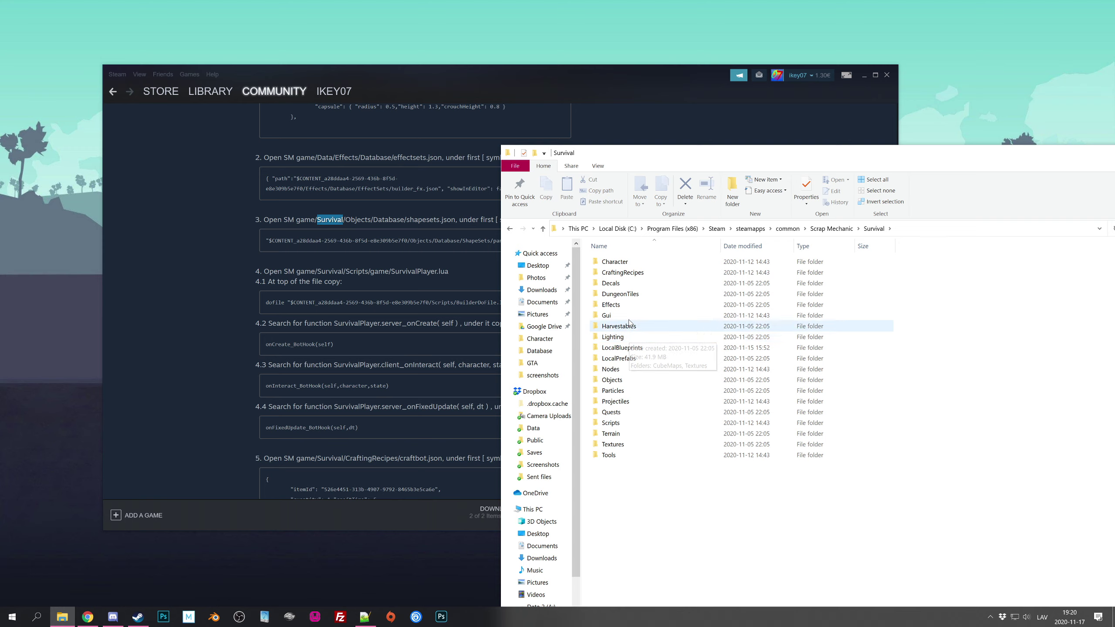
{"action": "double_click", "coordinate": [617, 380]}
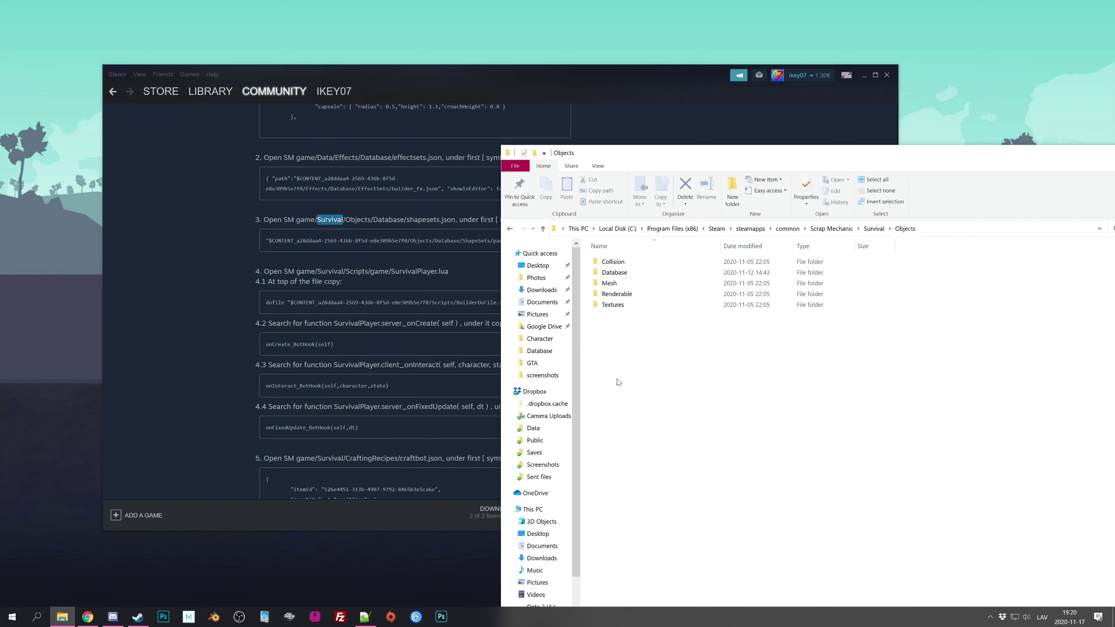
{"action": "double_click", "coordinate": [617, 272]}
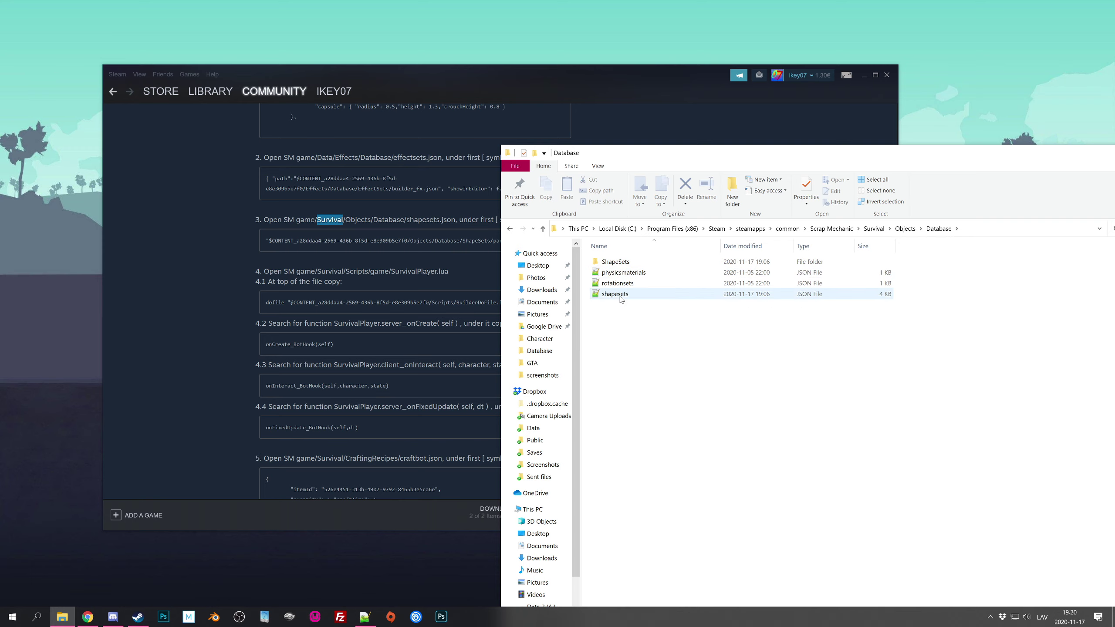
{"action": "left_click", "coordinate": [212, 224]}
{"action": "left_click_drag", "start_coordinate": [530, 241], "coordinate": [265, 241]}
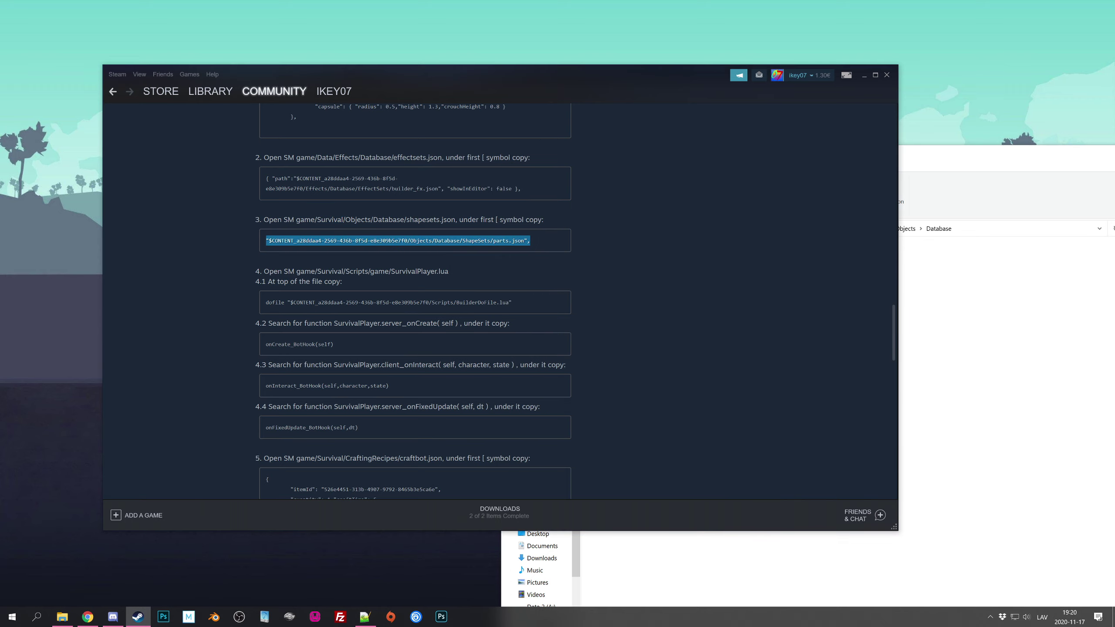
Copy the guide's parts.json line and open shapesets.json in Notepad
{"action": "right_click", "coordinate": [281, 242]}
{"action": "left_click", "coordinate": [302, 305]}
{"action": "key", "text": "alt+Tab"}
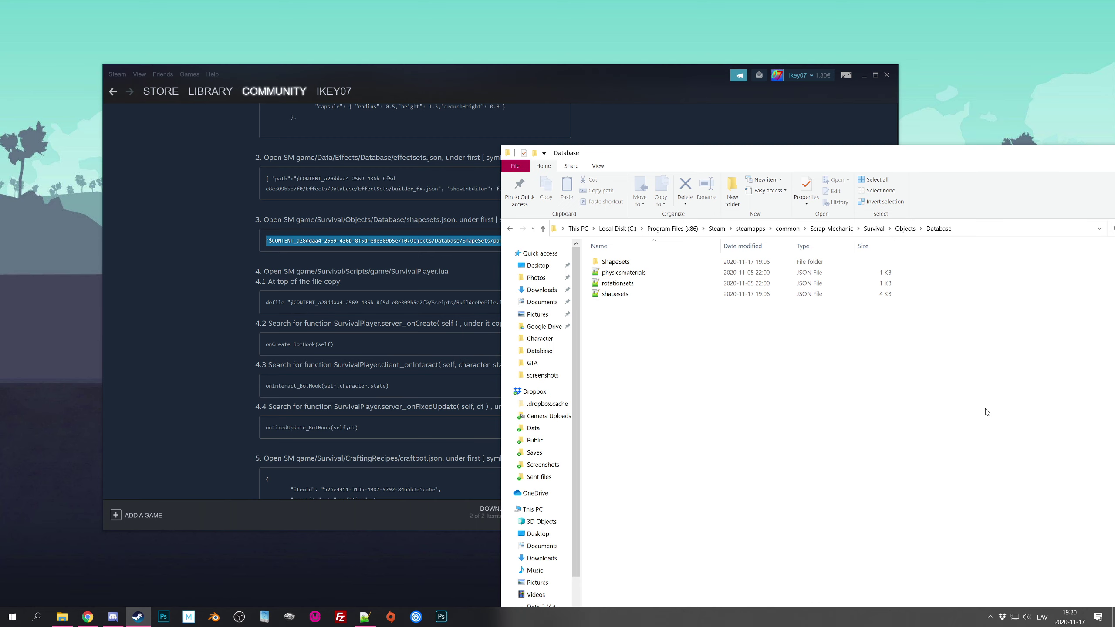
{"action": "right_click", "coordinate": [614, 294]}
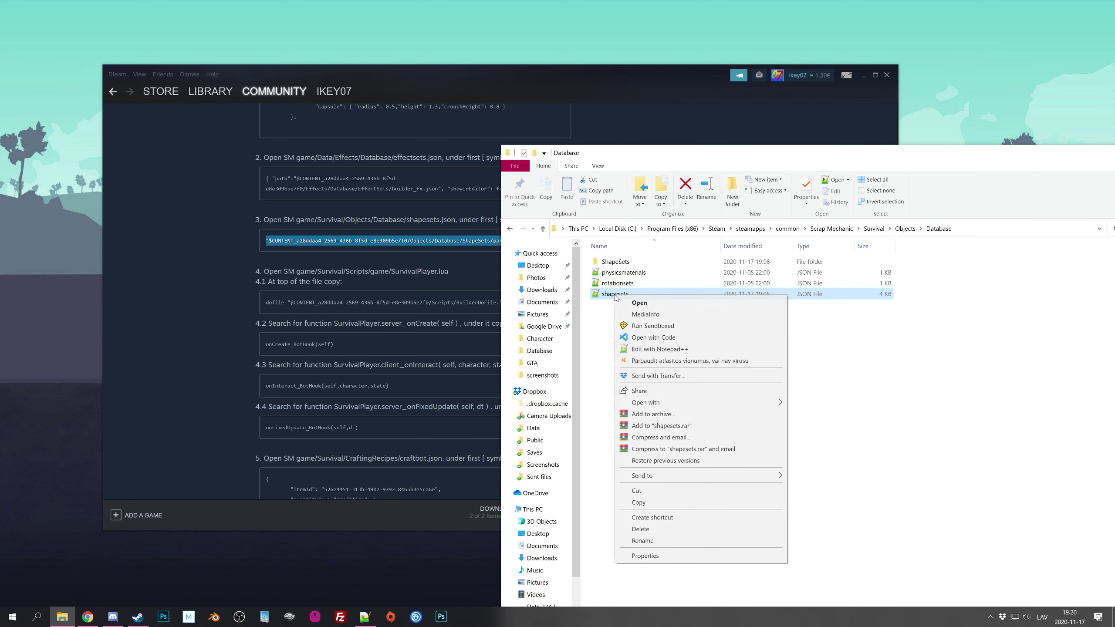
{"action": "mouse_move", "coordinate": [714, 403]}
{"action": "left_click", "coordinate": [813, 404]}
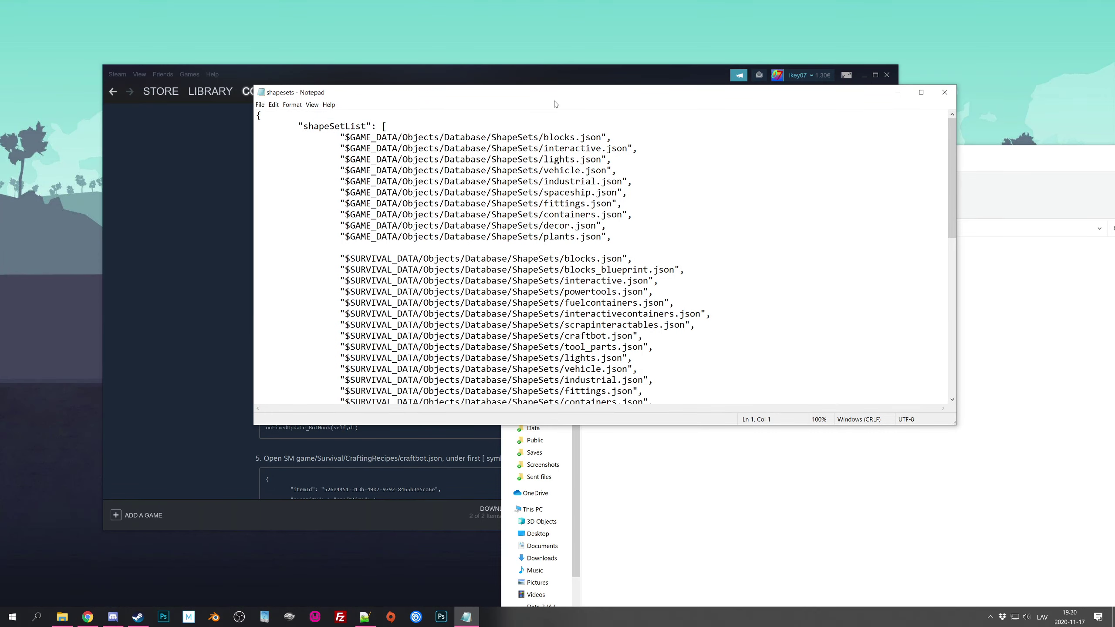
{"action": "left_click", "coordinate": [553, 78]}
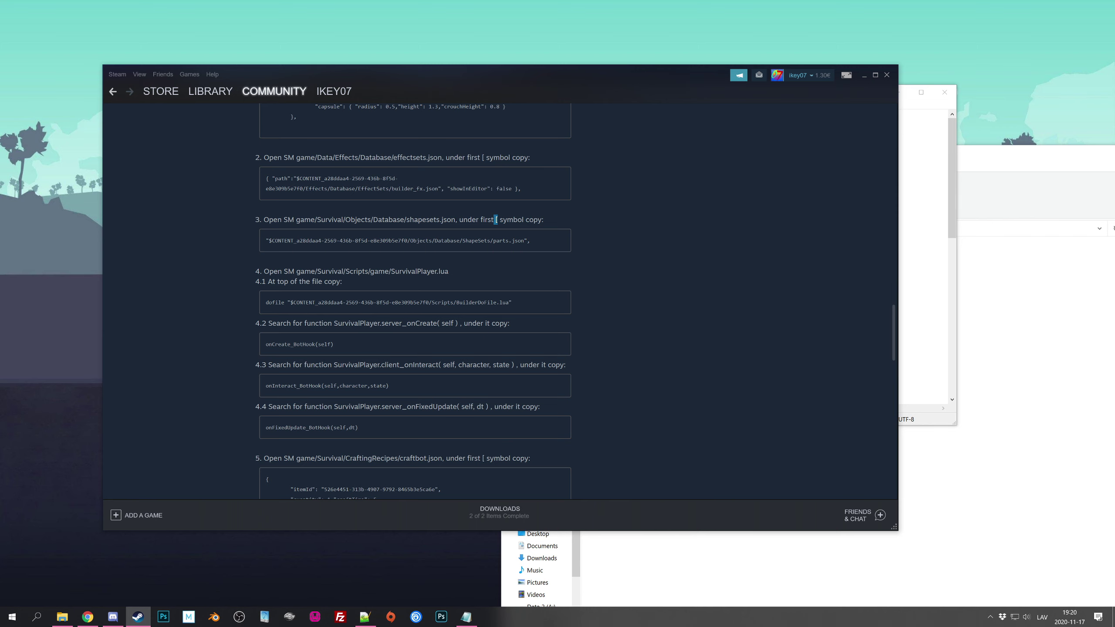
{"action": "key", "text": "alt+Tab"}
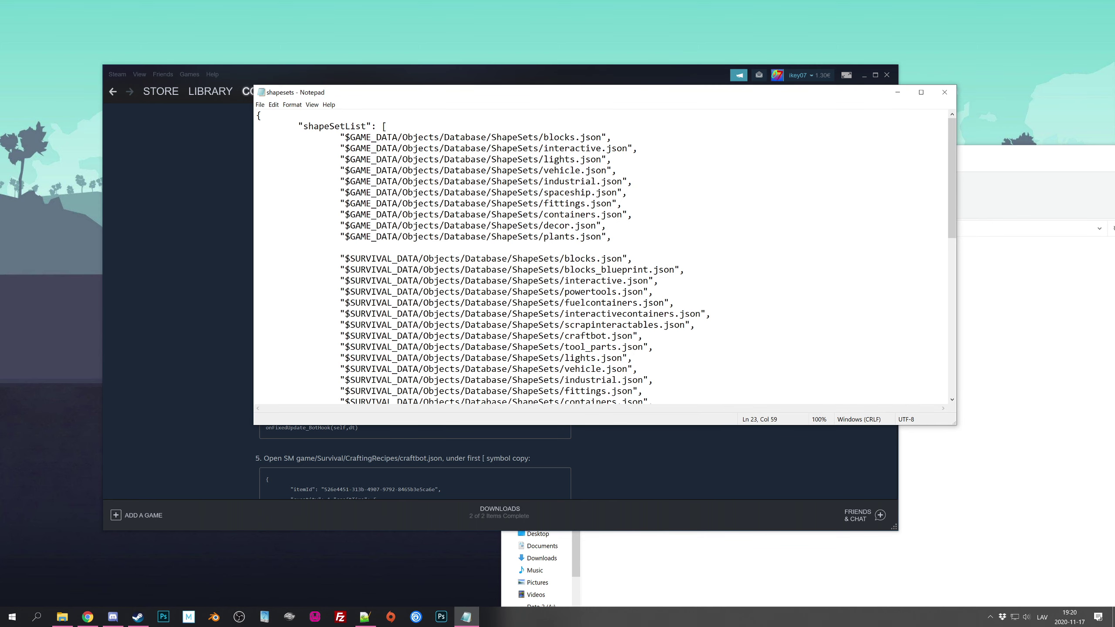
Paste the parts.json path on a new line after "shapeSetList": [ and save
{"action": "left_click", "coordinate": [386, 126]}
{"action": "left_click", "coordinate": [260, 115]}
{"action": "key", "text": "shift+Left"}
{"action": "left_click", "coordinate": [386, 126]}
{"action": "key", "text": "Return"}
{"action": "key", "text": "ctrl+v"}
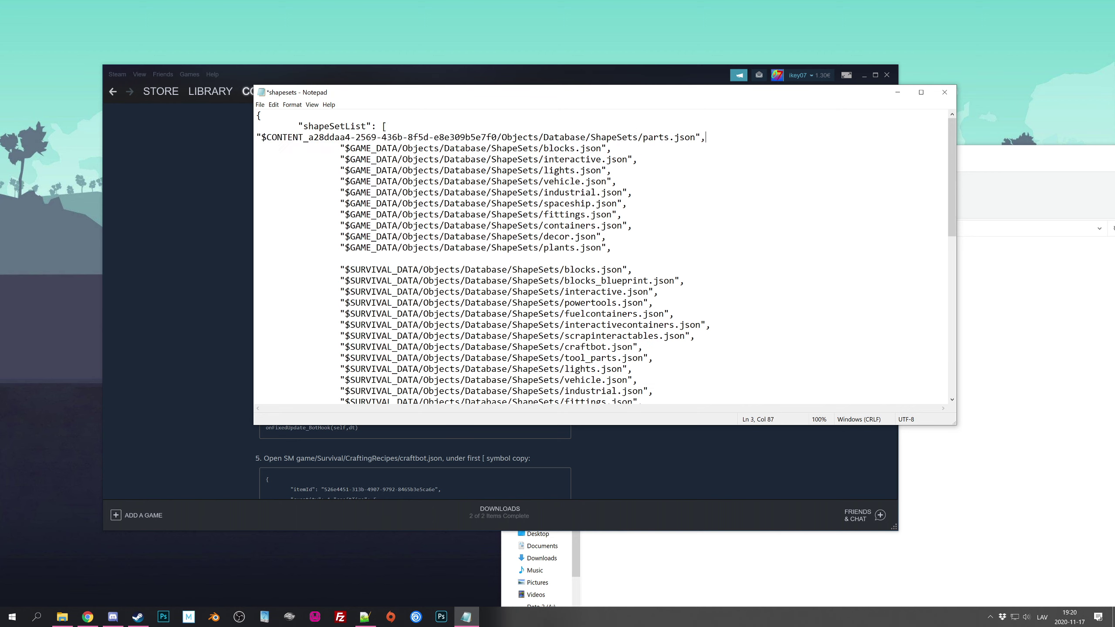
{"action": "key", "text": "ctrl+s"}
Indent the new parts.json line with a Tab, save again, and close Notepad
{"action": "left_click", "coordinate": [257, 138]}
{"action": "key", "text": "Tab"}
{"action": "key", "text": "Tab"}
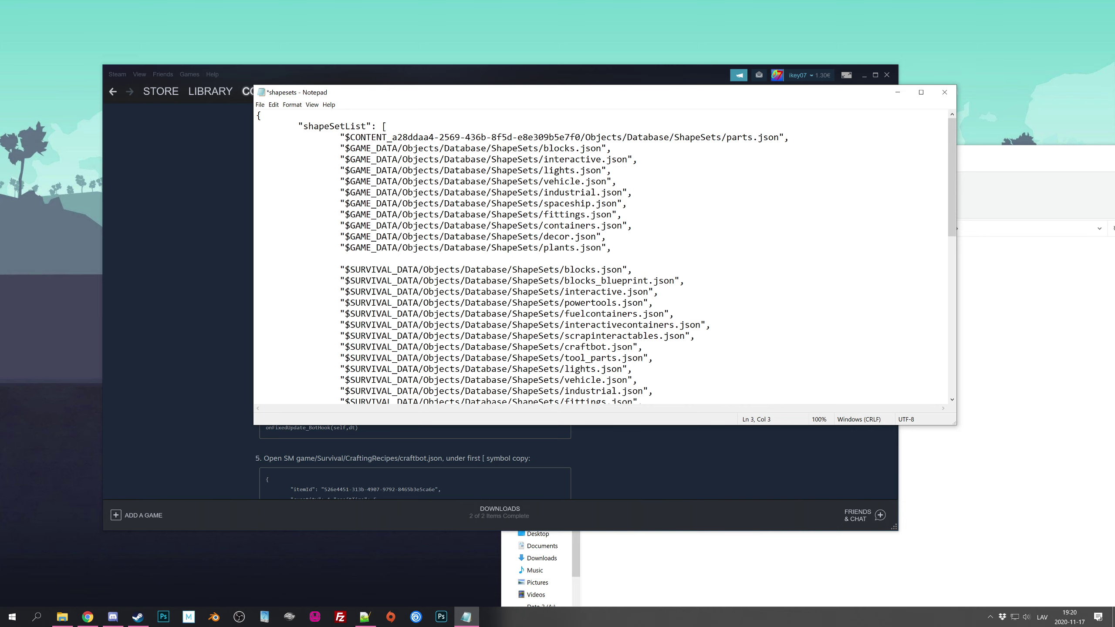
{"action": "key", "text": "ctrl+s"}
{"action": "left_click", "coordinate": [945, 94]}
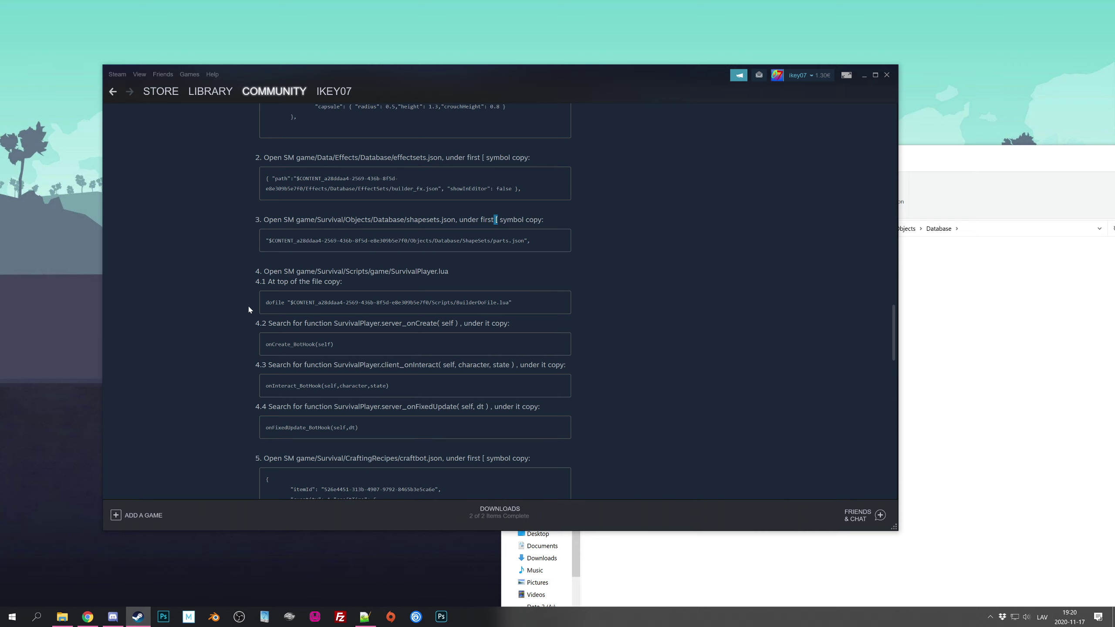
Browse to Survival\Scripts\game and close the SurvivalPlayer.lua that opened in Notepad++ without saving
{"action": "left_click", "coordinate": [944, 367]}
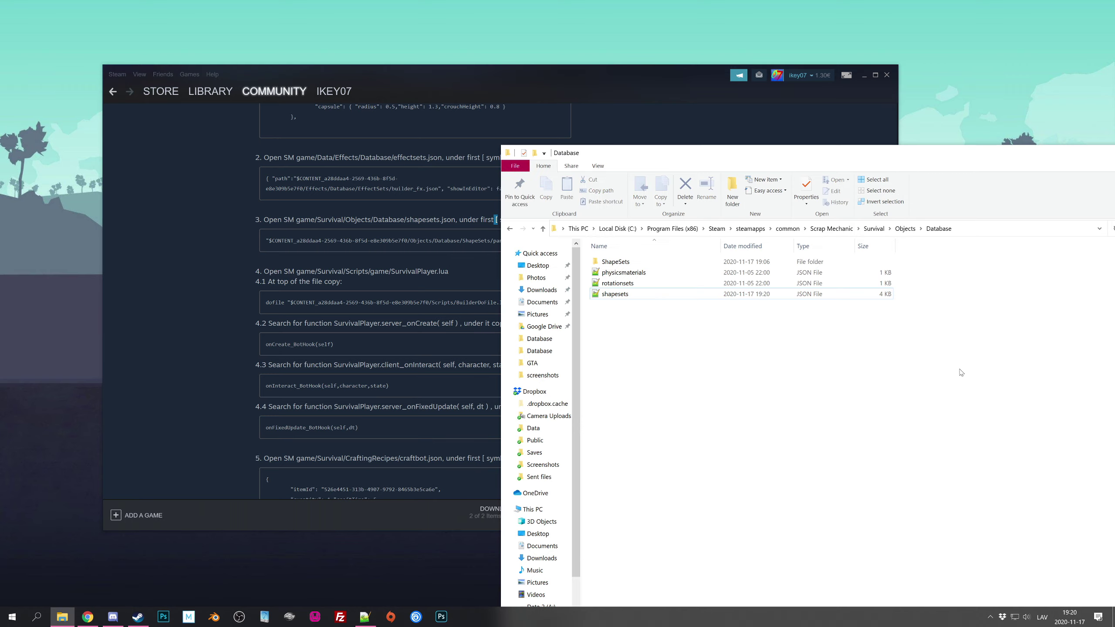
{"action": "left_click", "coordinate": [844, 229]}
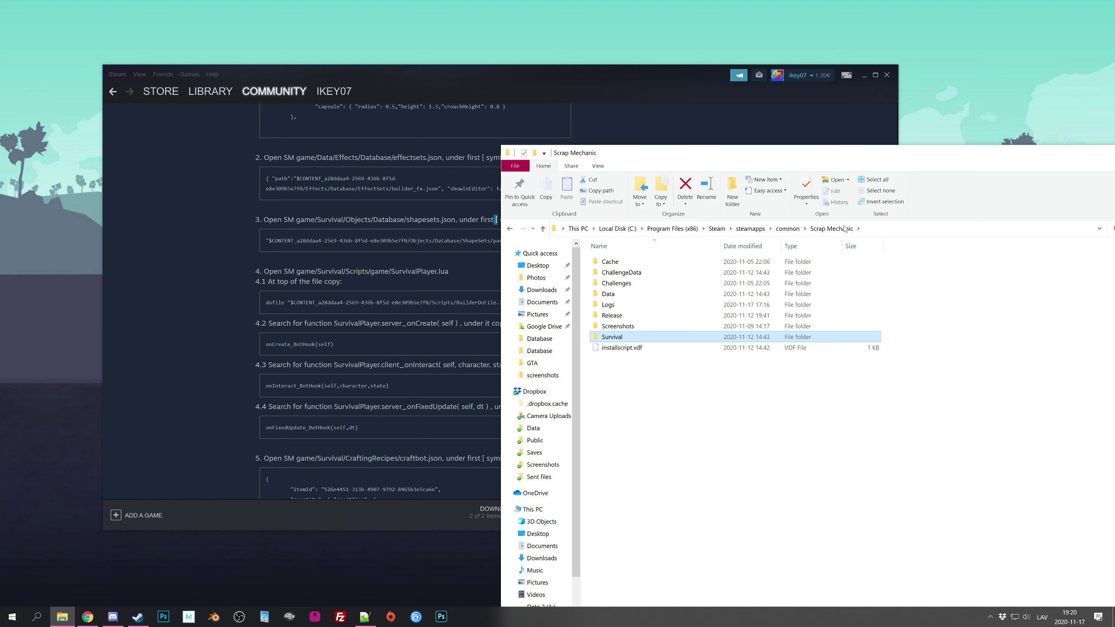
{"action": "double_click", "coordinate": [616, 337]}
{"action": "double_click", "coordinate": [621, 423]}
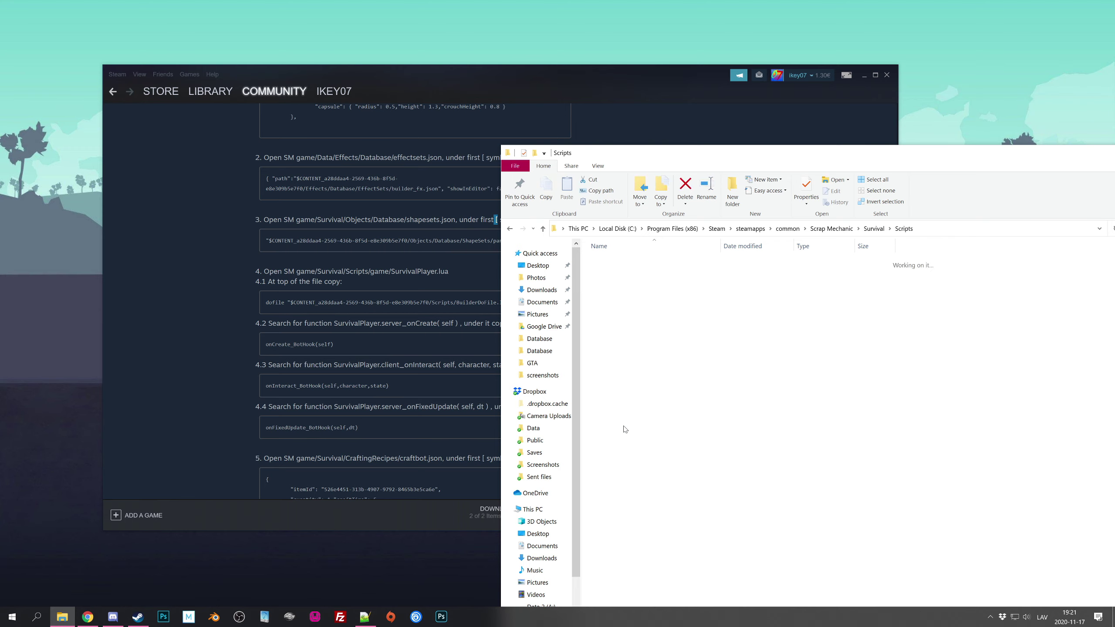
{"action": "double_click", "coordinate": [619, 264]}
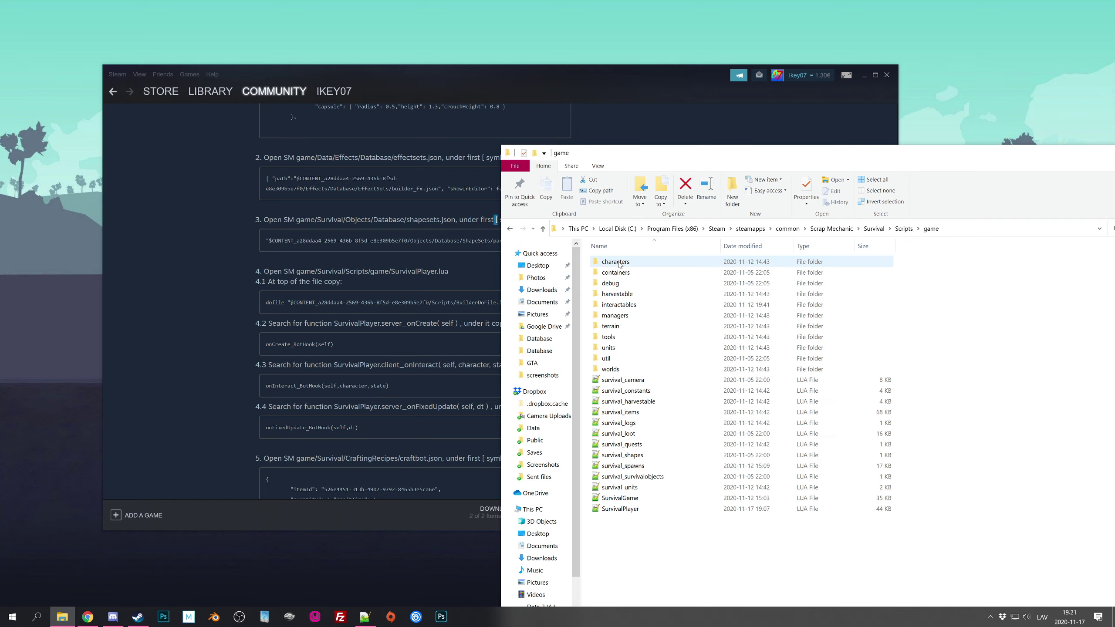
{"action": "double_click", "coordinate": [644, 510]}
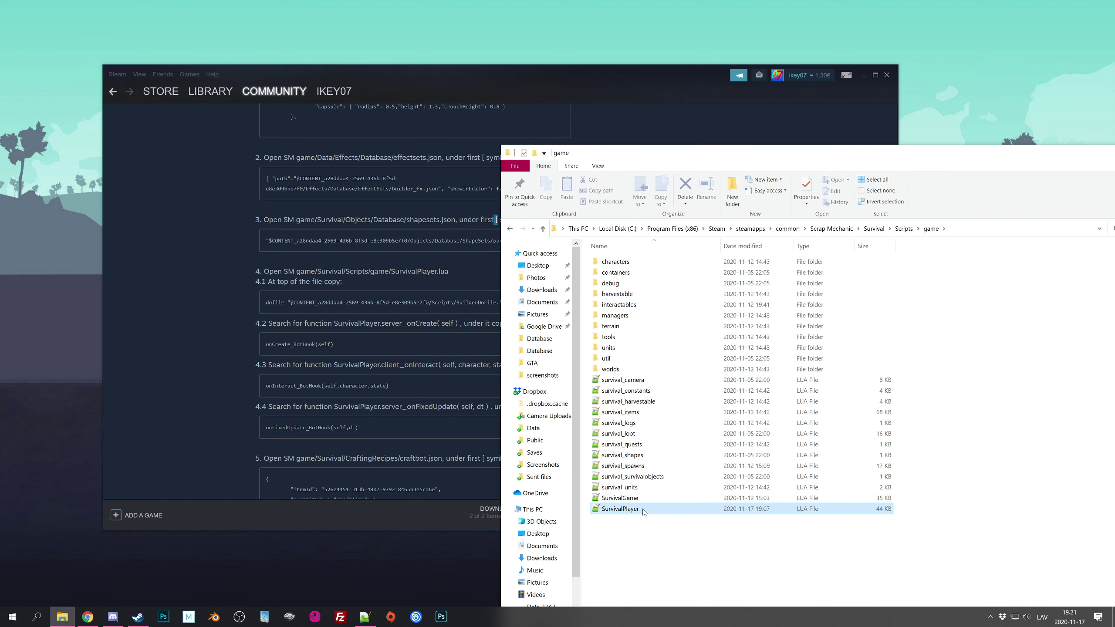
{"action": "key", "text": "Return"}
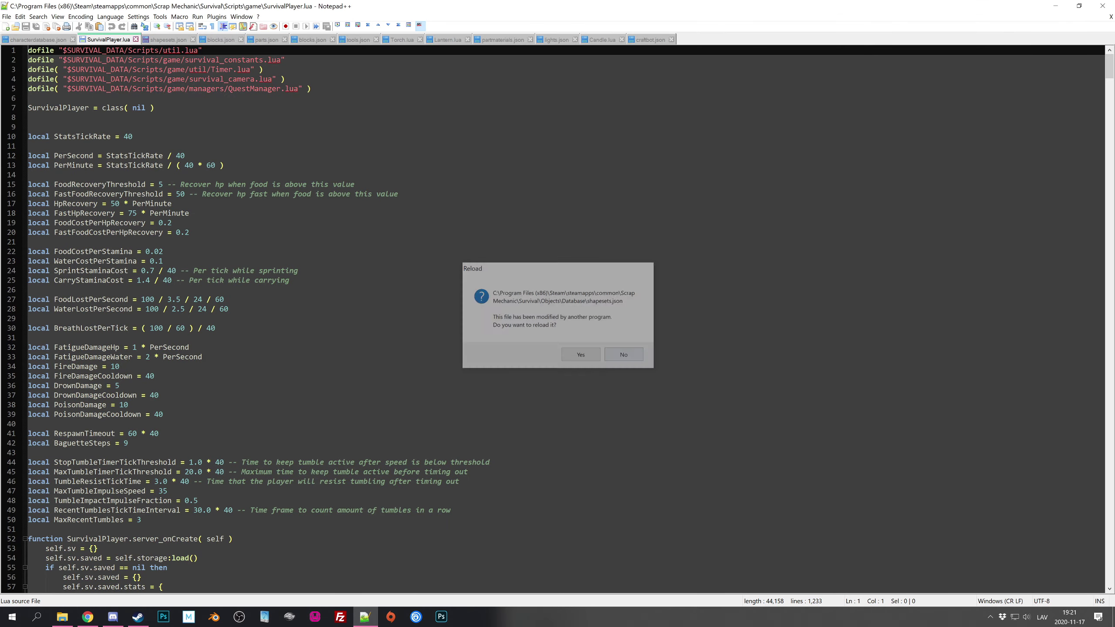
{"action": "left_click", "coordinate": [589, 343]}
Open SurvivalPlayer.lua in Notepad via Open with > More apps, leaving the .lua default unchanged
{"action": "right_click", "coordinate": [638, 511]}
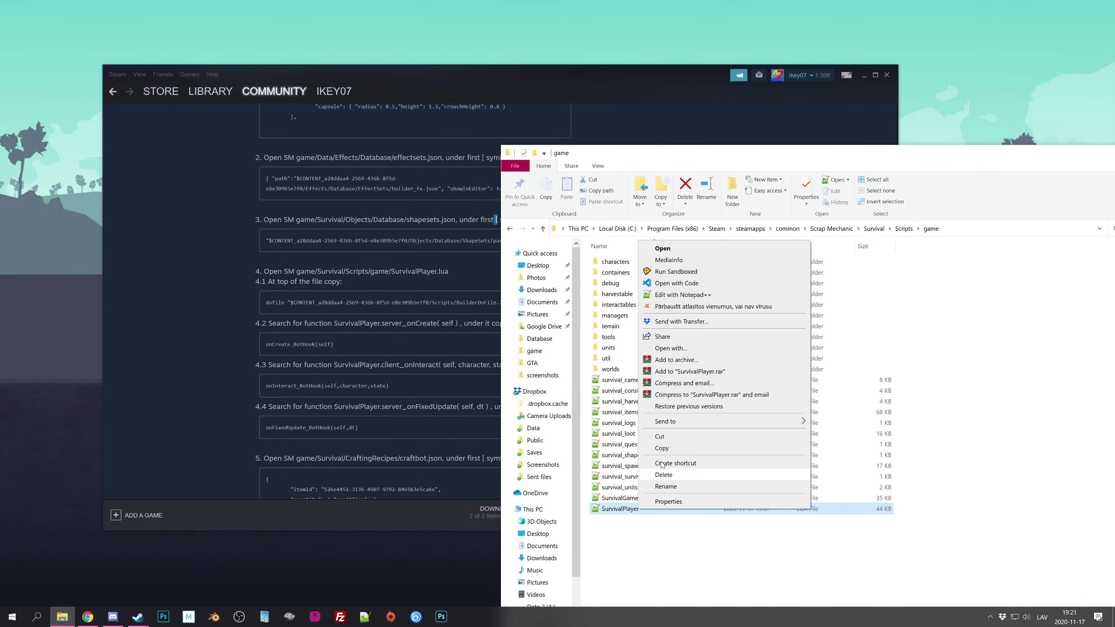
{"action": "left_click", "coordinate": [706, 351]}
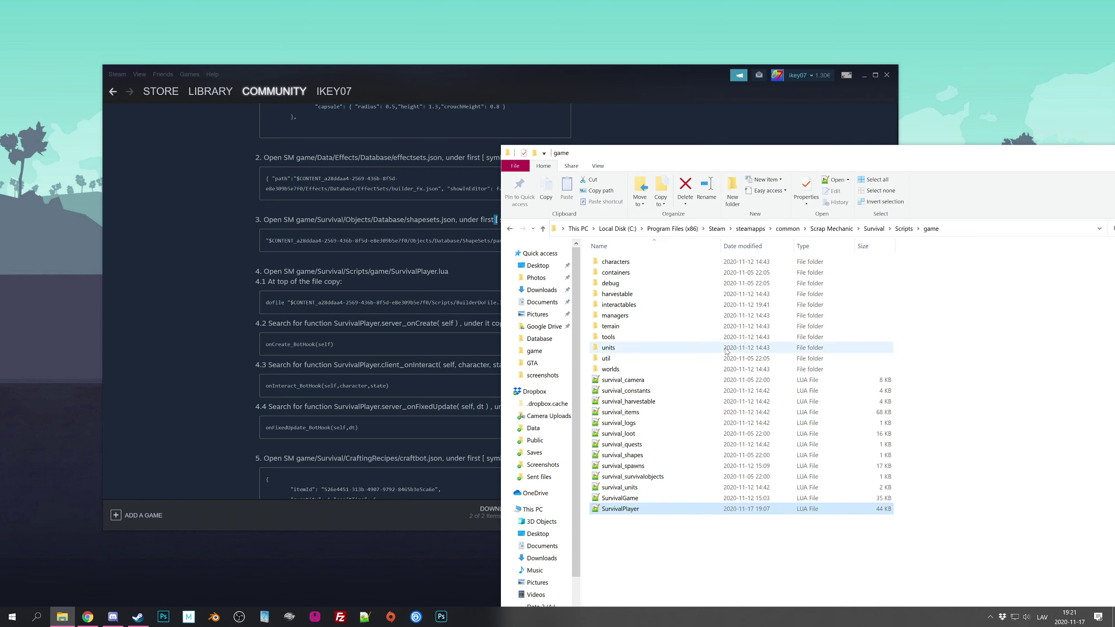
{"action": "left_click", "coordinate": [640, 511]}
{"action": "right_click", "coordinate": [637, 512]}
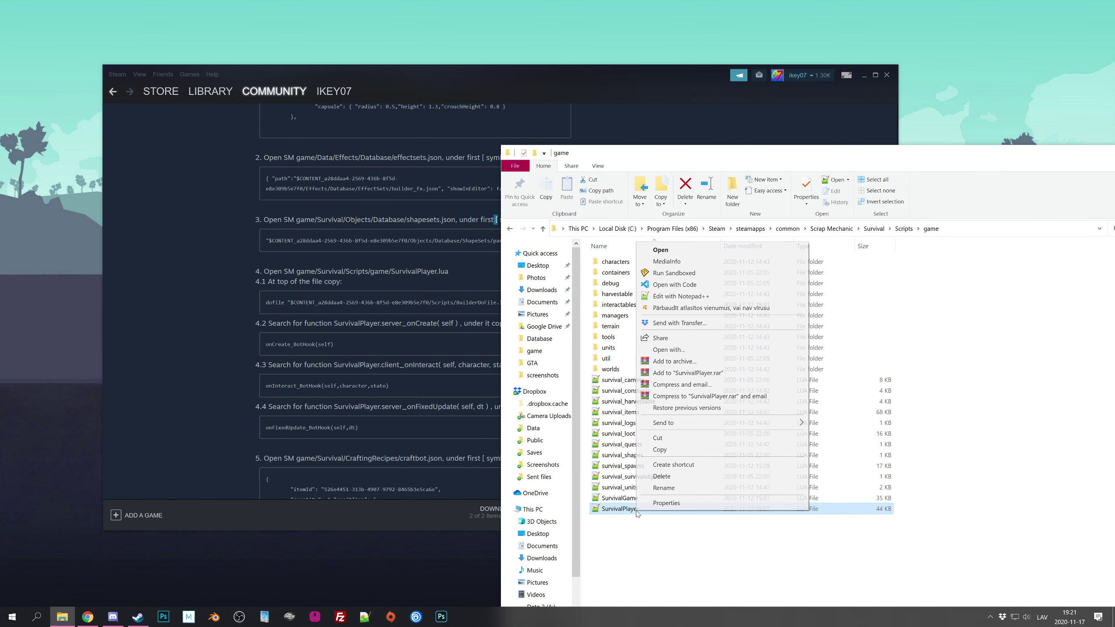
{"action": "left_click", "coordinate": [721, 354]}
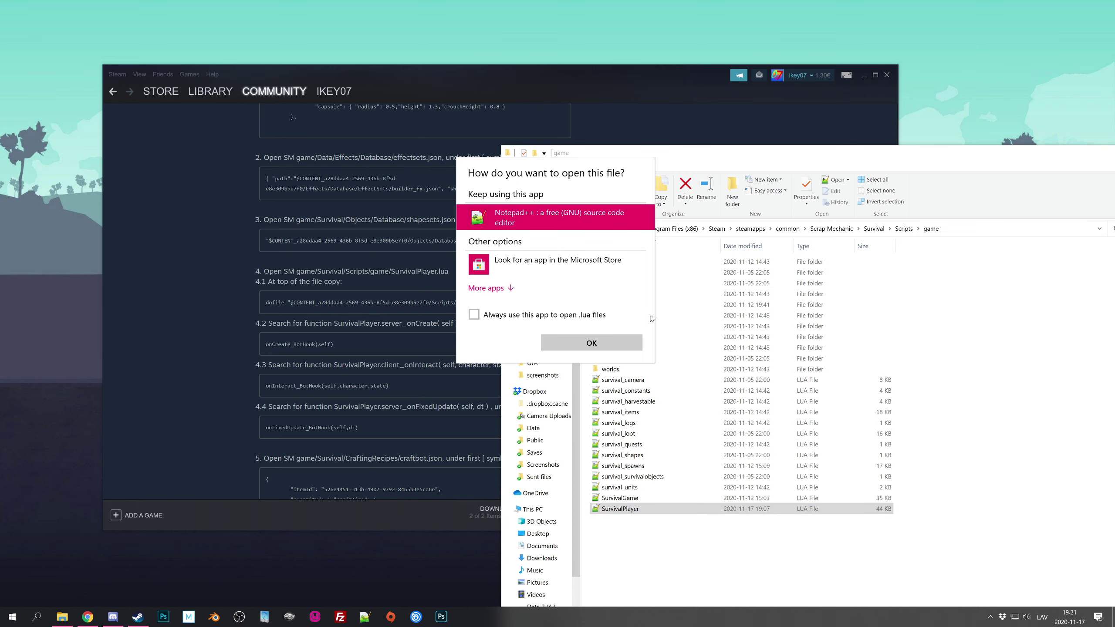
{"action": "left_click", "coordinate": [494, 290]}
{"action": "scroll", "coordinate": [494, 290], "scroll_direction": "down", "scroll_amount": 3}
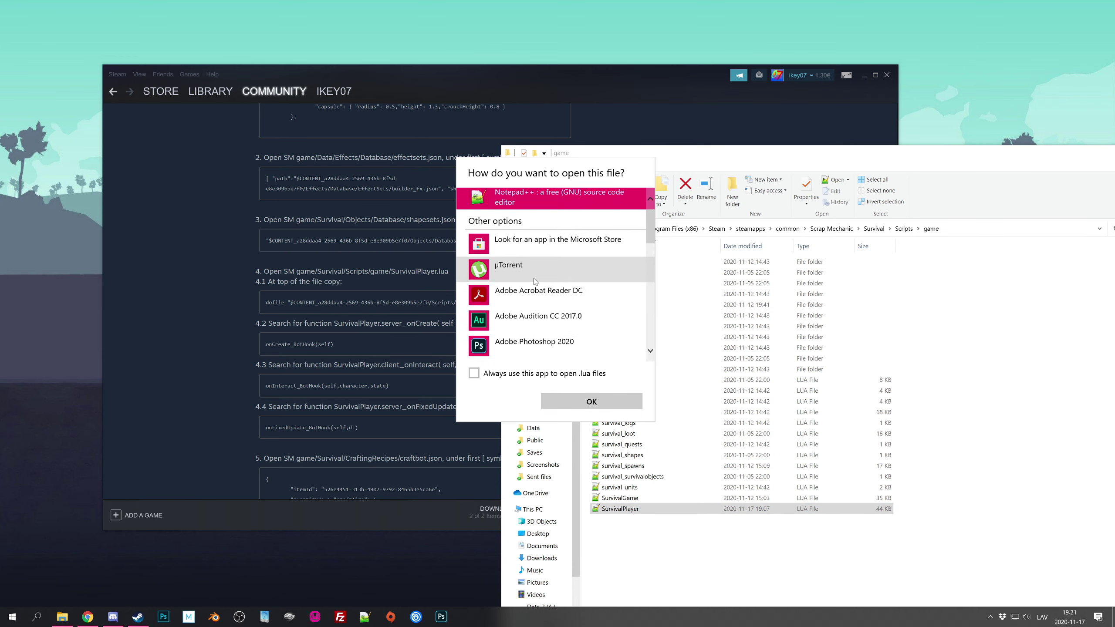
{"action": "left_click", "coordinate": [508, 374]}
{"action": "left_click", "coordinate": [508, 375]}
{"action": "scroll", "coordinate": [509, 308], "scroll_direction": "down", "scroll_amount": 5}
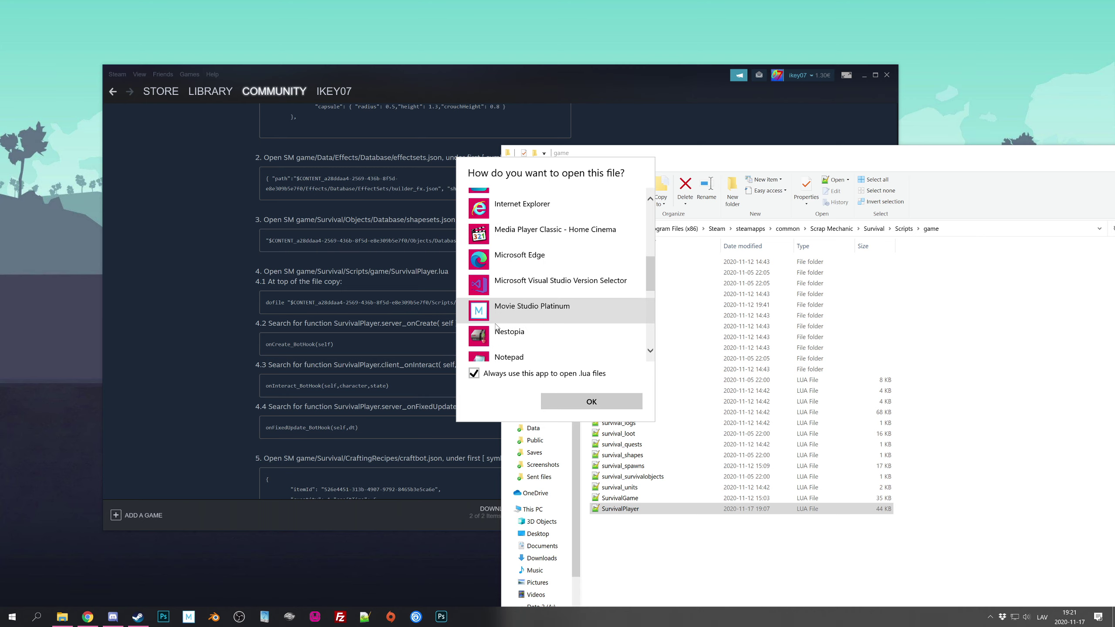
{"action": "scroll", "coordinate": [504, 325], "scroll_direction": "down", "scroll_amount": 2}
{"action": "left_click", "coordinate": [507, 308]}
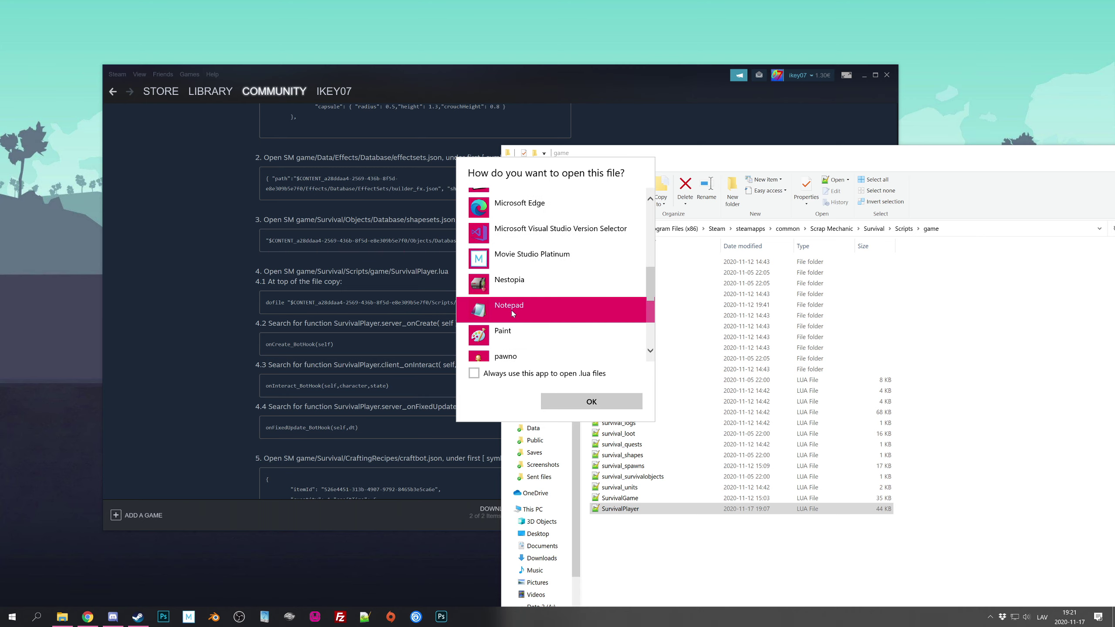
{"action": "left_click", "coordinate": [588, 401]}
{"action": "scroll", "coordinate": [601, 257], "scroll_direction": "down", "scroll_amount": 7}
{"action": "scroll", "coordinate": [602, 256], "scroll_direction": "up", "scroll_amount": 7}
{"action": "scroll", "coordinate": [601, 257], "scroll_direction": "down", "scroll_amount": 8}
{"action": "scroll", "coordinate": [601, 257], "scroll_direction": "up", "scroll_amount": 5}
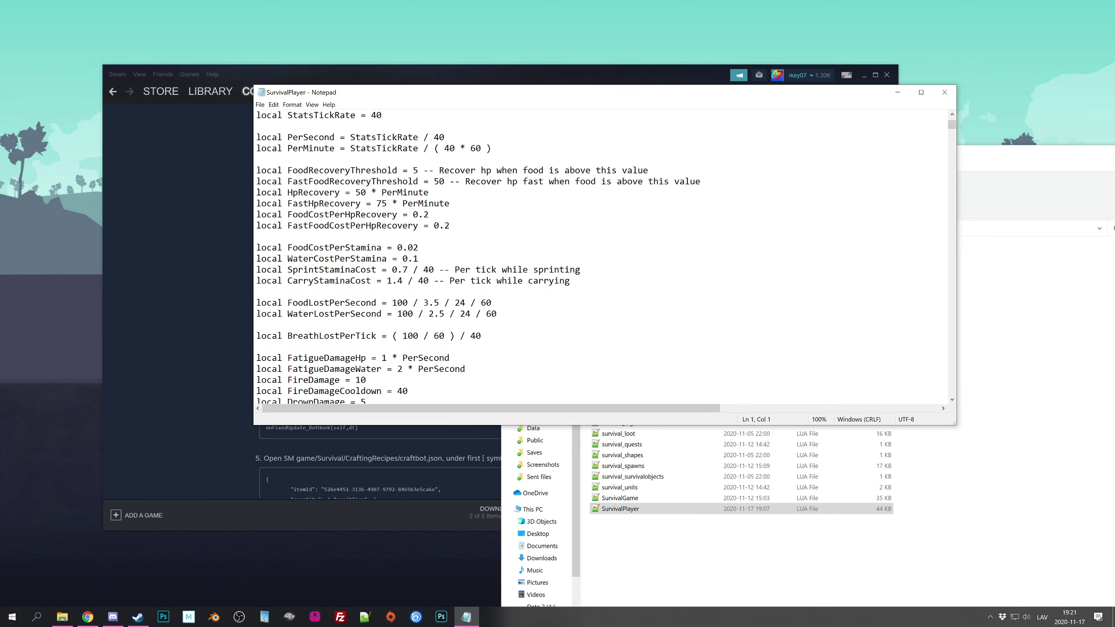
Copy the step 4.1 BuilderDoFile dofile line from the Steam guide
{"action": "left_click", "coordinate": [204, 252]}
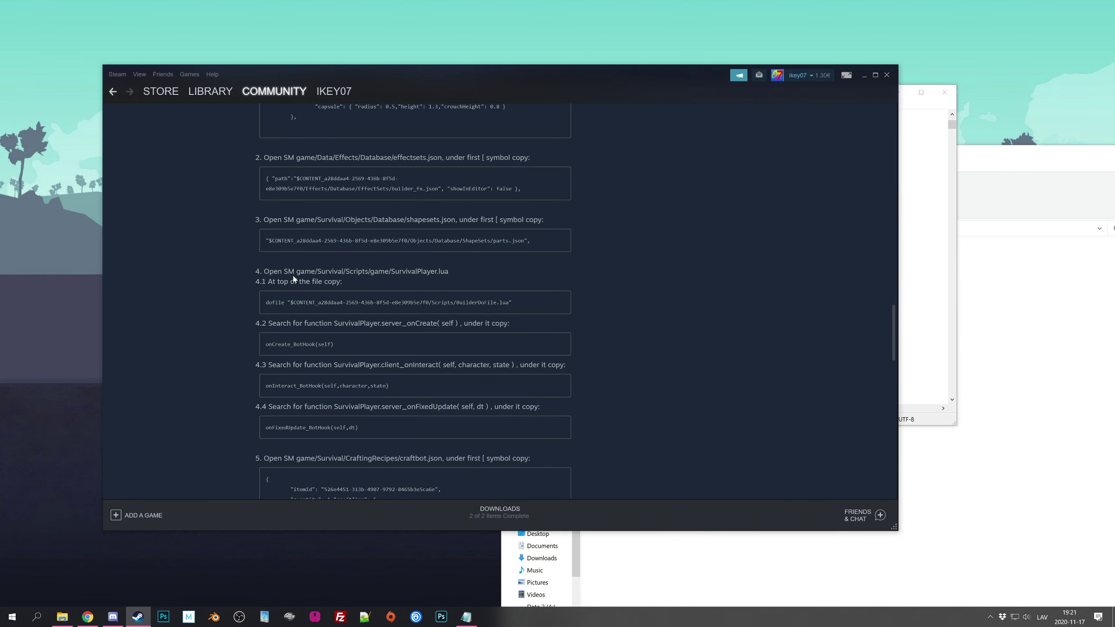
{"action": "left_click_drag", "start_coordinate": [512, 303], "coordinate": [265, 303]}
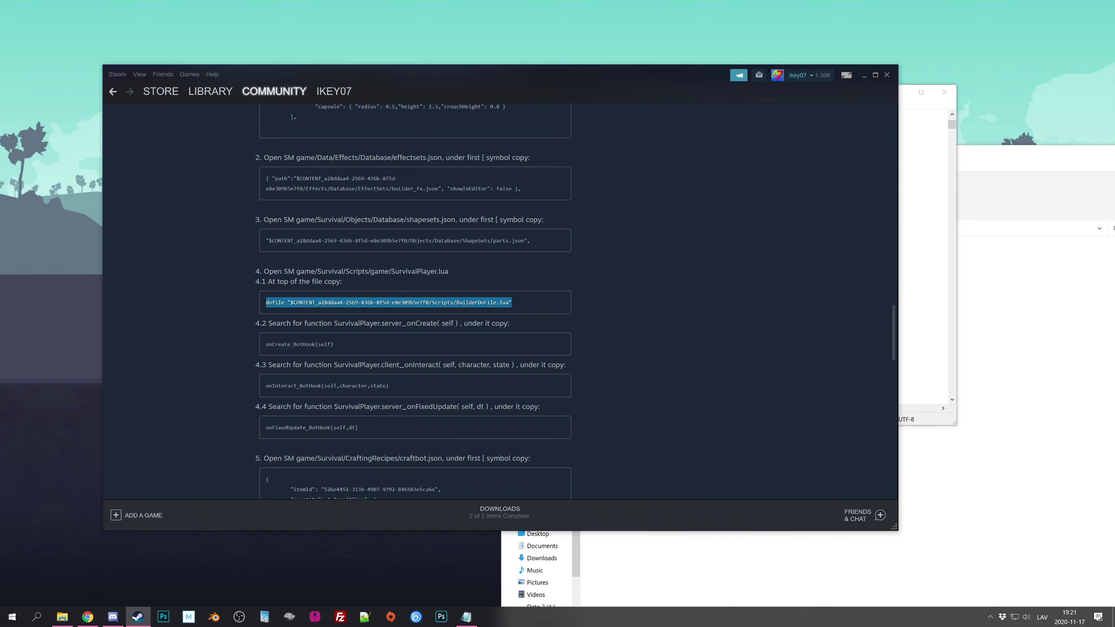
{"action": "right_click", "coordinate": [276, 301]}
{"action": "left_click", "coordinate": [297, 364]}
Try pasting the dofile line at several spots near the top of SurvivalPlayer.lua
{"action": "key", "text": "alt+Tab"}
{"action": "left_click", "coordinate": [596, 159]}
{"action": "key", "text": "Return"}
{"action": "key", "text": "ctrl+v"}
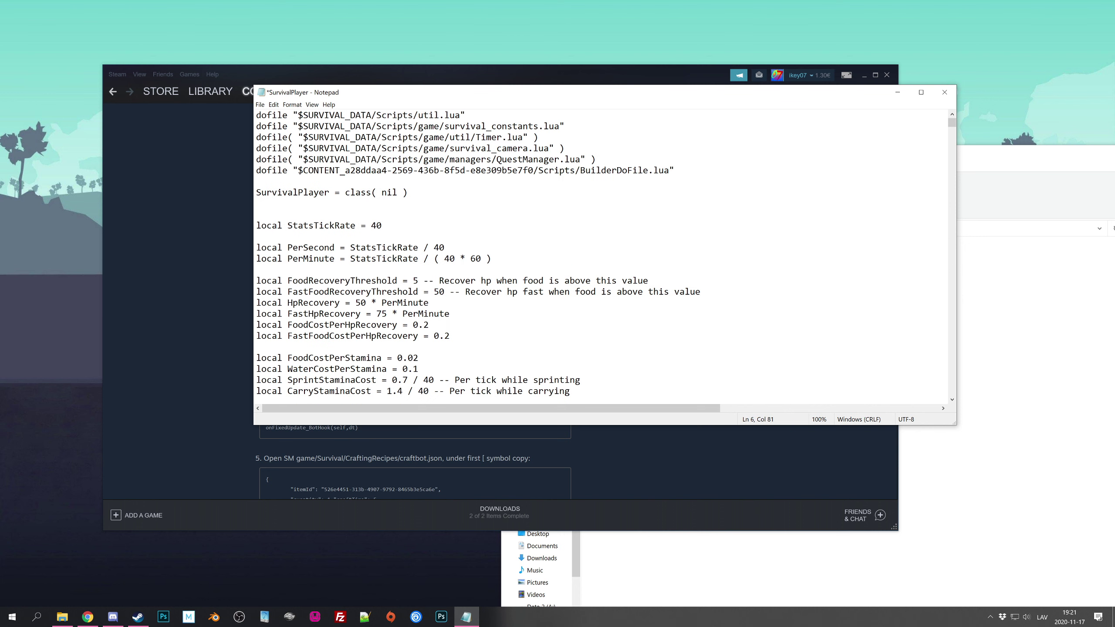
{"action": "key", "text": "ctrl+z"}
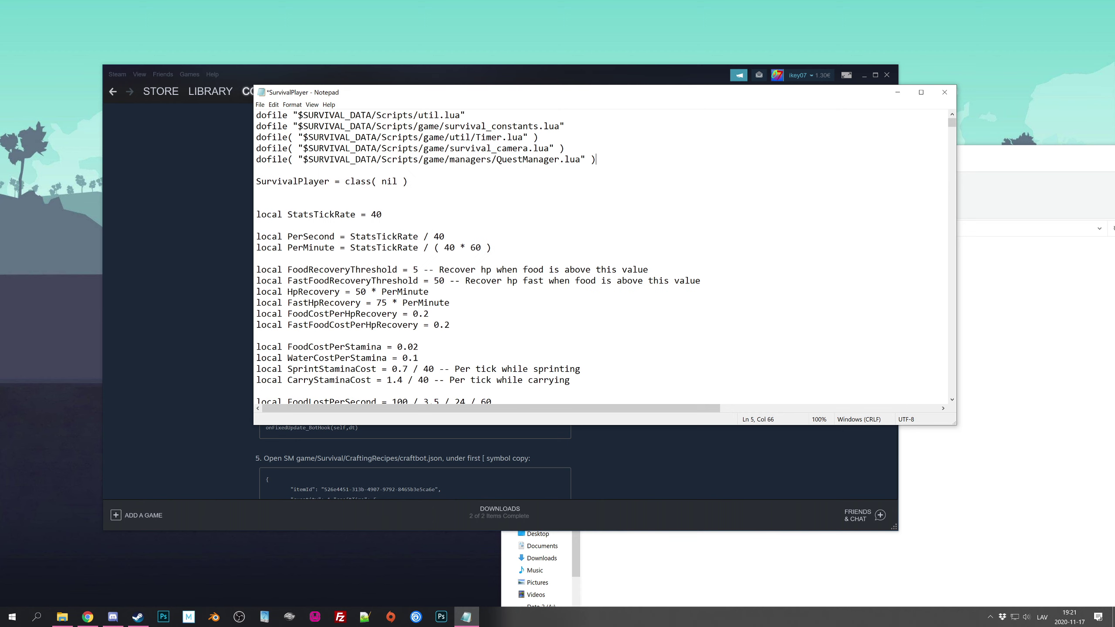
{"action": "key", "text": "Return"}
{"action": "key", "text": "Up"}
{"action": "key", "text": "ctrl+v"}
{"action": "key", "text": "ctrl+z"}
{"action": "key", "text": "ctrl+v"}
{"action": "key", "text": "Return"}
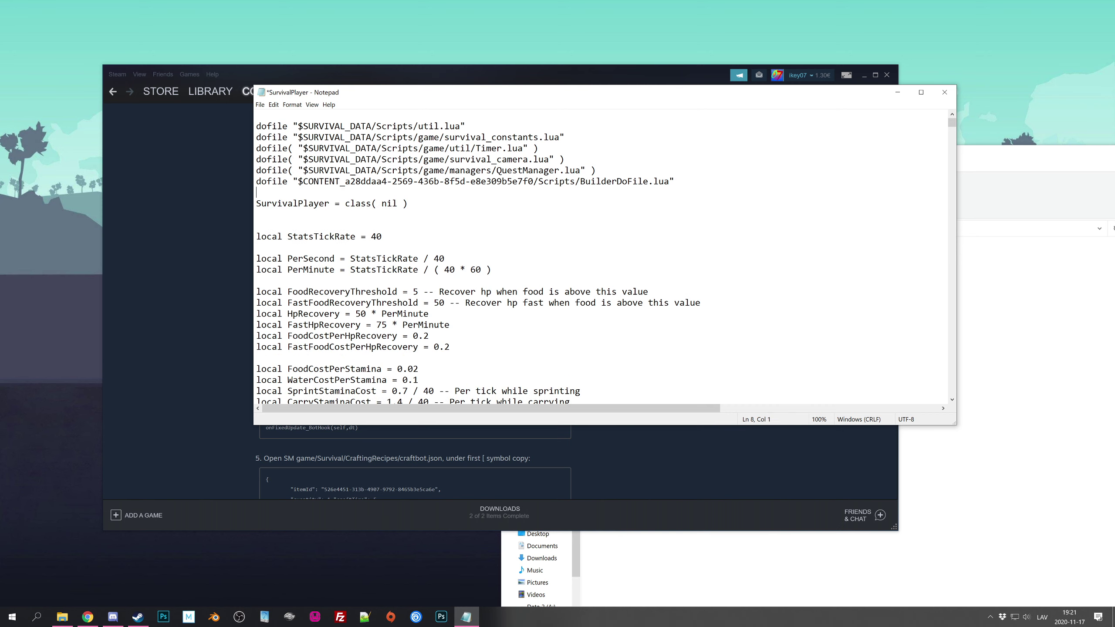
{"action": "key", "text": "ctrl+z"}
Place the dofile line directly after the QuestManager dofile line and remove the blank first line
{"action": "key", "text": "ctrl+Home"}
{"action": "key", "text": "ctrl+v"}
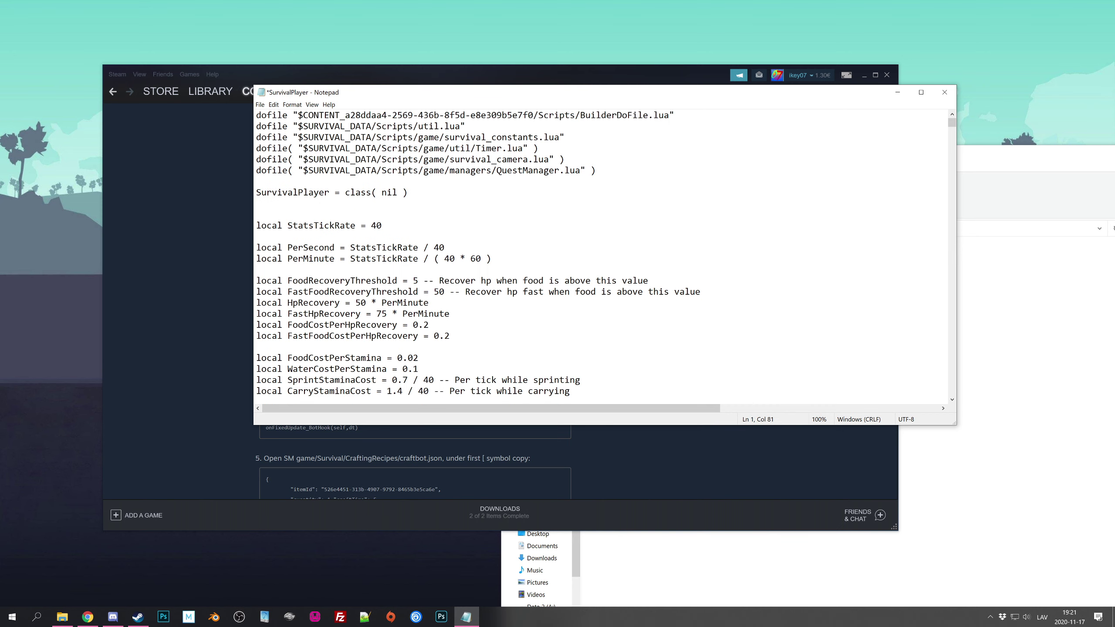
{"action": "key", "text": "ctrl+z"}
{"action": "left_click", "coordinate": [319, 170]}
{"action": "key", "text": "ctrl+v"}
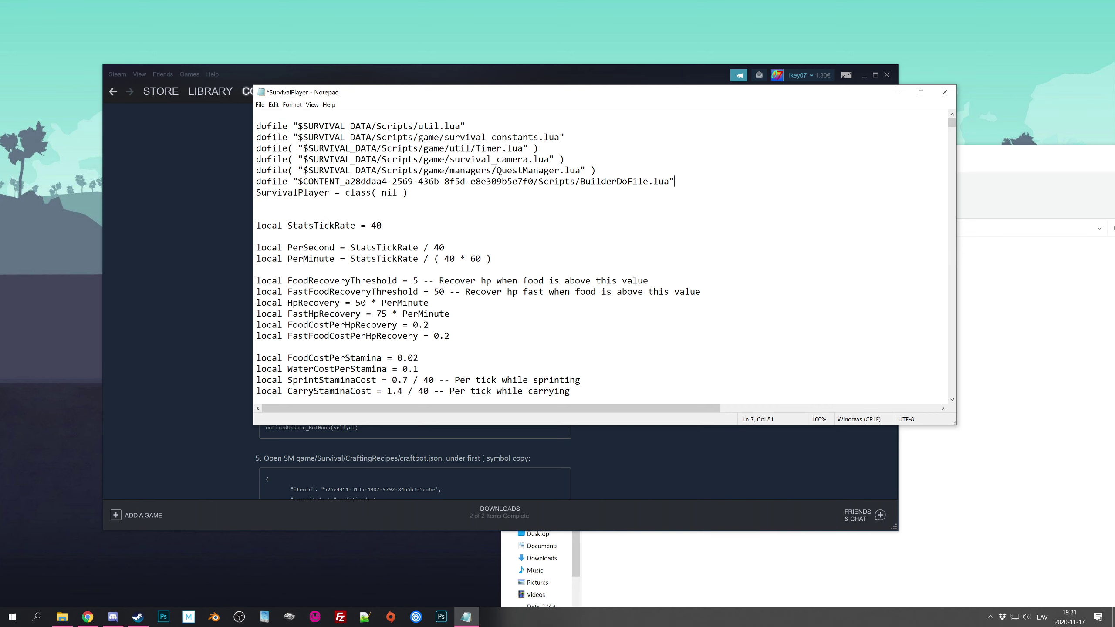
{"action": "key", "text": "Return"}
{"action": "key", "text": "Left"}
{"action": "key", "text": "BackSpace"}
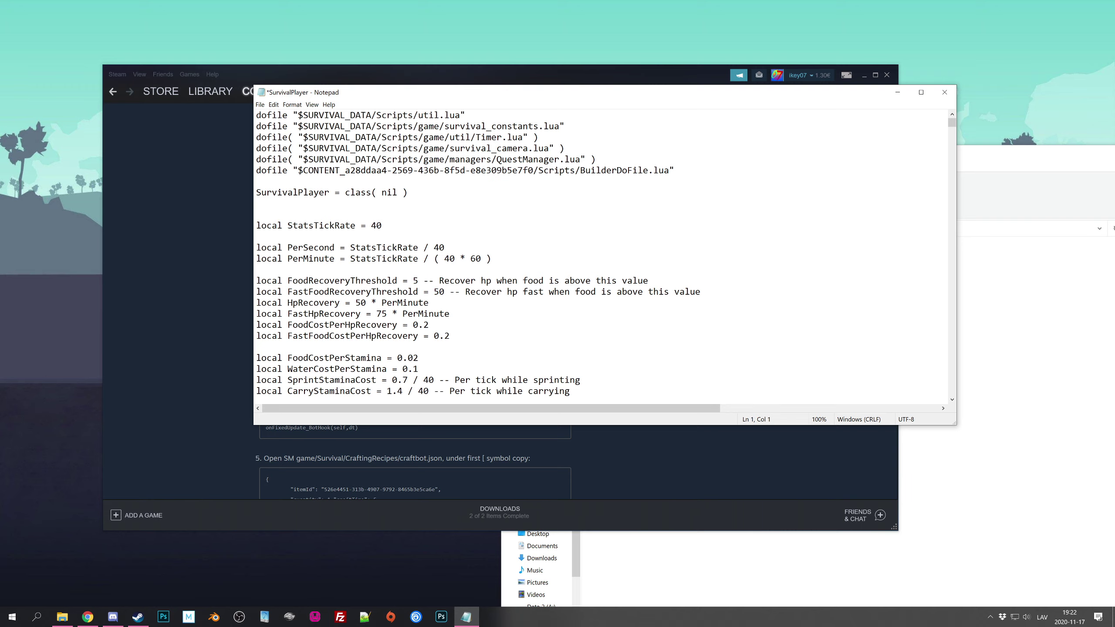
Find the SurvivalPlayer.server_onCreate function in SurvivalPlayer.lua using the guide's signature
{"action": "left_click", "coordinate": [224, 185]}
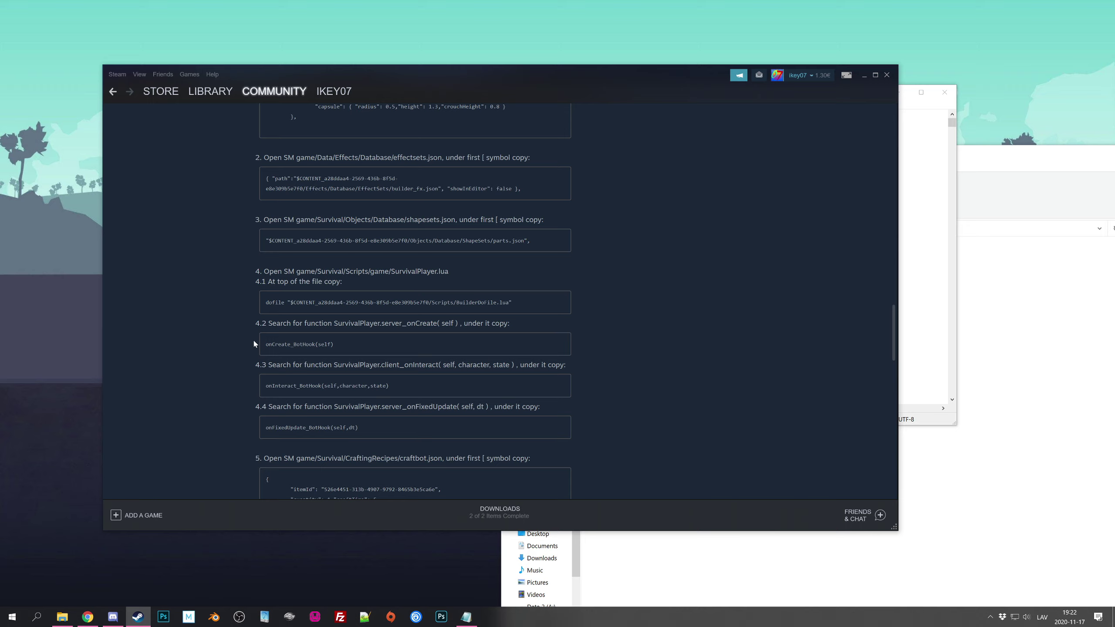
{"action": "left_click_drag", "start_coordinate": [457, 323], "coordinate": [333, 323]}
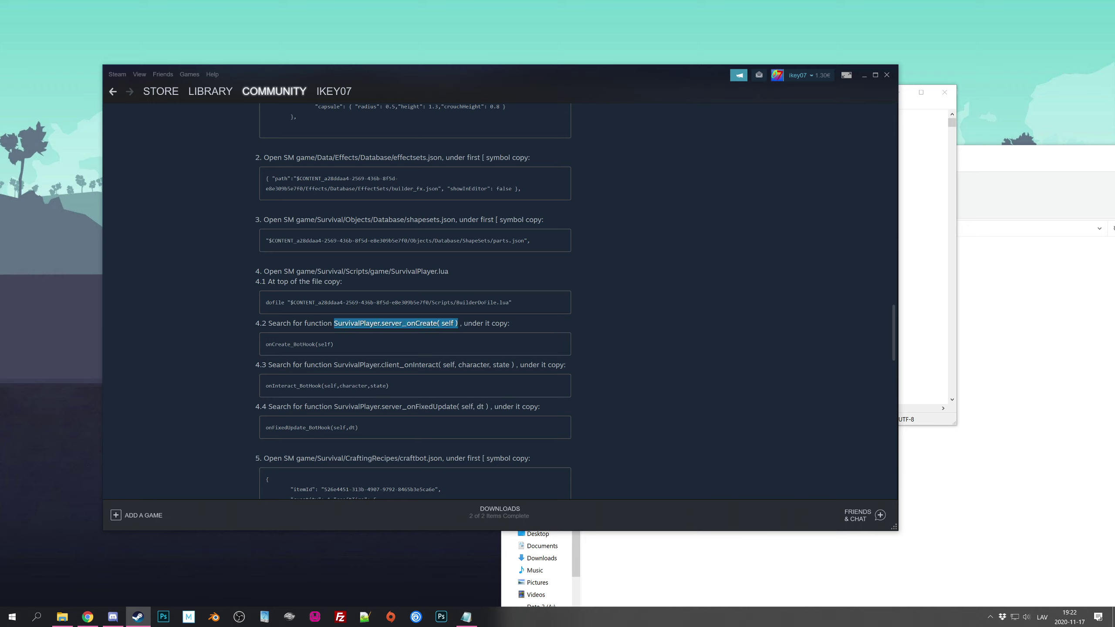
{"action": "left_click_drag", "start_coordinate": [458, 327], "coordinate": [304, 325]}
{"action": "key", "text": "alt+Tab"}
{"action": "key", "text": "ctrl+f"}
{"action": "key", "text": "ctrl+v"}
{"action": "key", "text": "Return"}
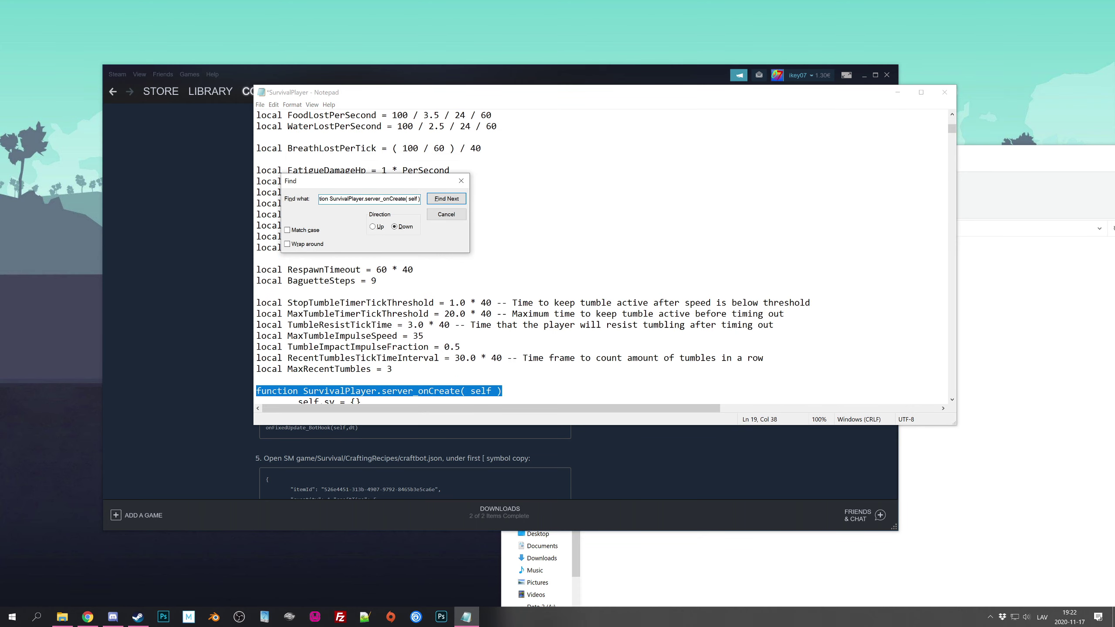
{"action": "key", "text": "Escape"}
{"action": "scroll", "coordinate": [527, 259], "scroll_direction": "down", "scroll_amount": 3}
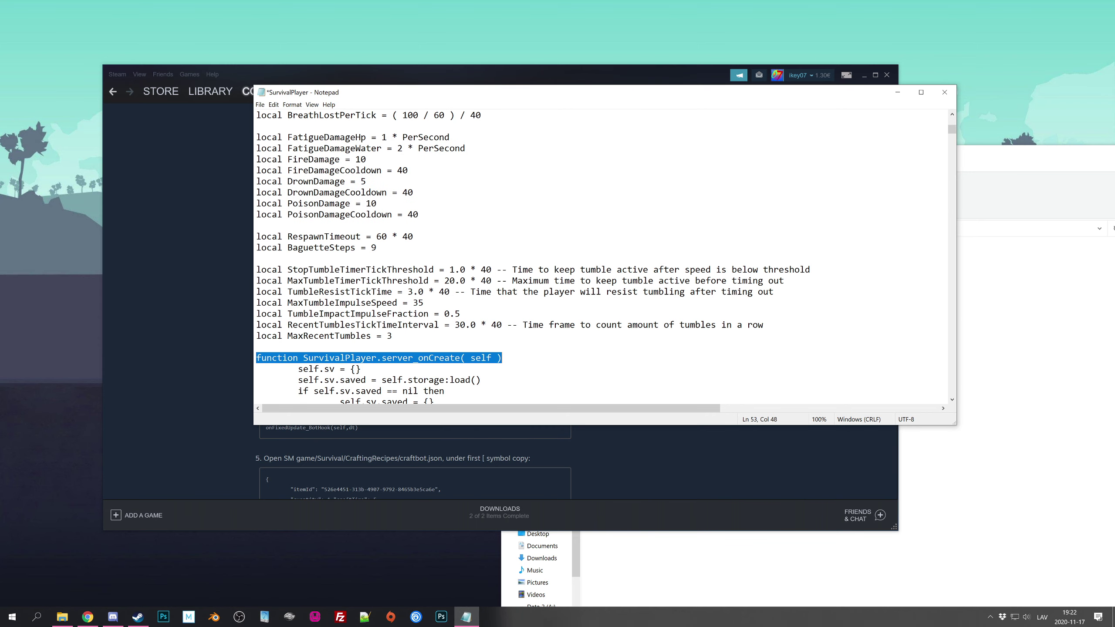
Insert onCreate_BotHook(self) below the server_onCreate header and save the file
{"action": "left_click", "coordinate": [166, 279]}
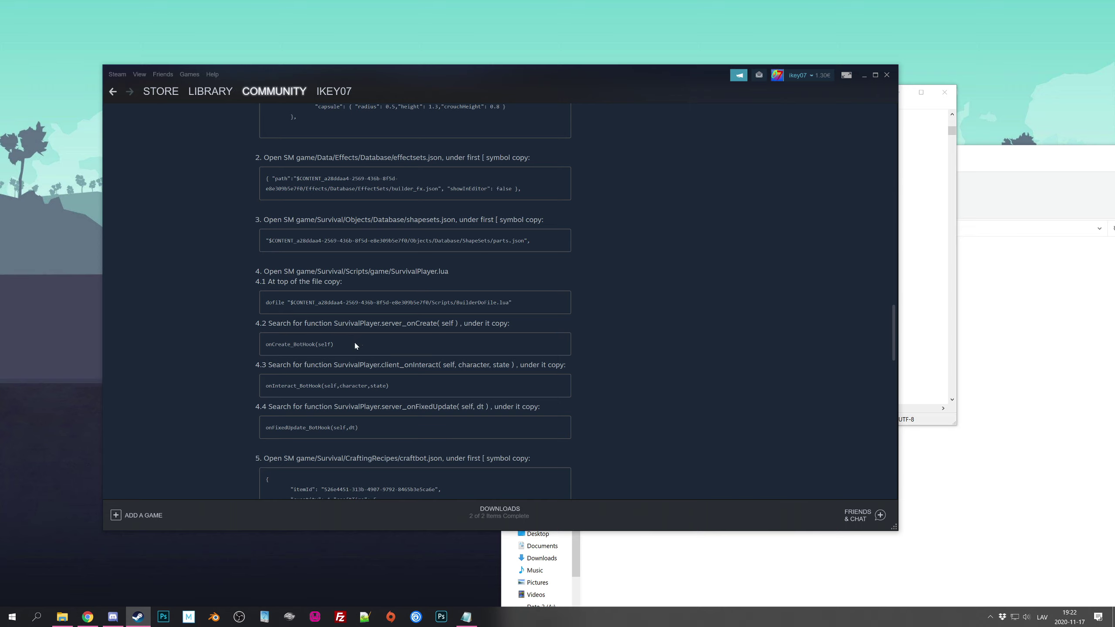
{"action": "left_click_drag", "start_coordinate": [338, 347], "coordinate": [266, 346]}
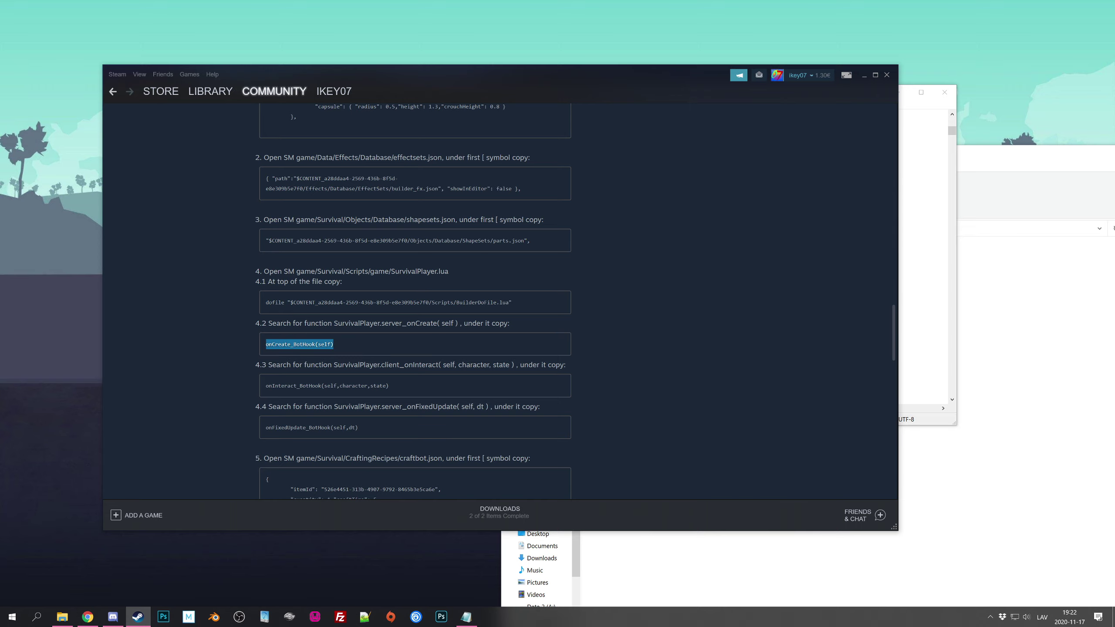
{"action": "key", "text": "alt+Tab"}
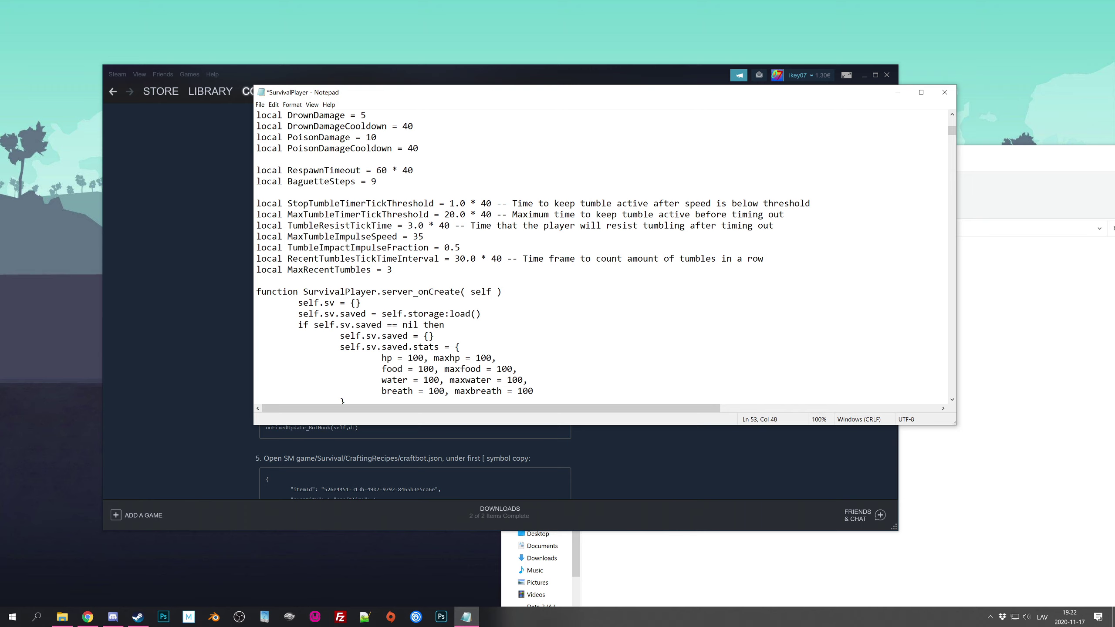
{"action": "key", "text": "Return"}
{"action": "key", "text": "ctrl+v"}
{"action": "key", "text": "ctrl+s"}
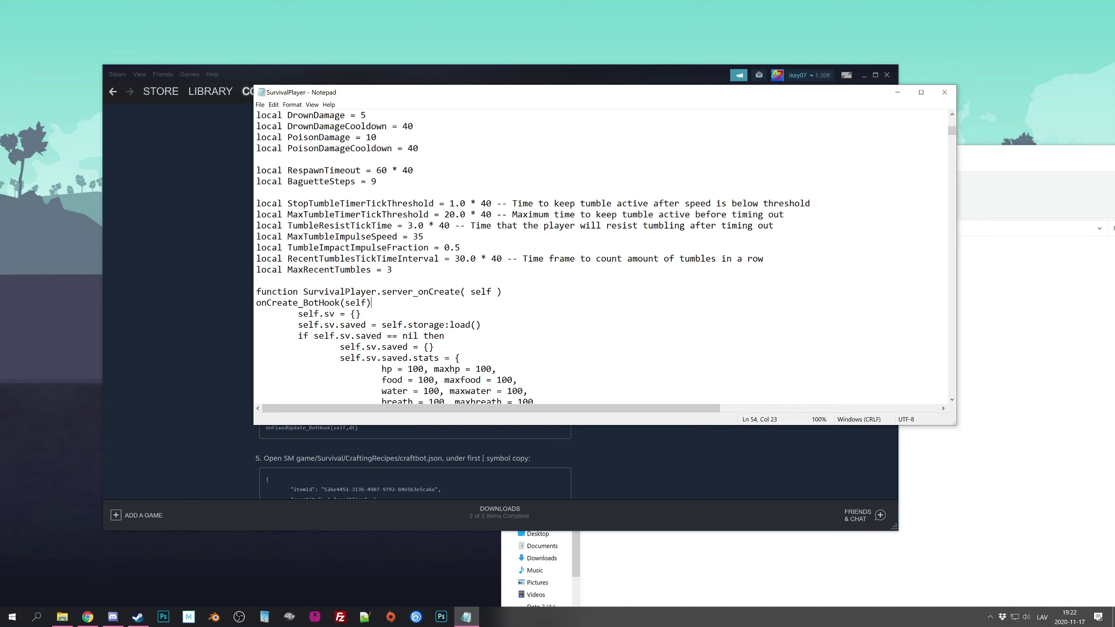
{"action": "key", "text": "alt+Tab"}
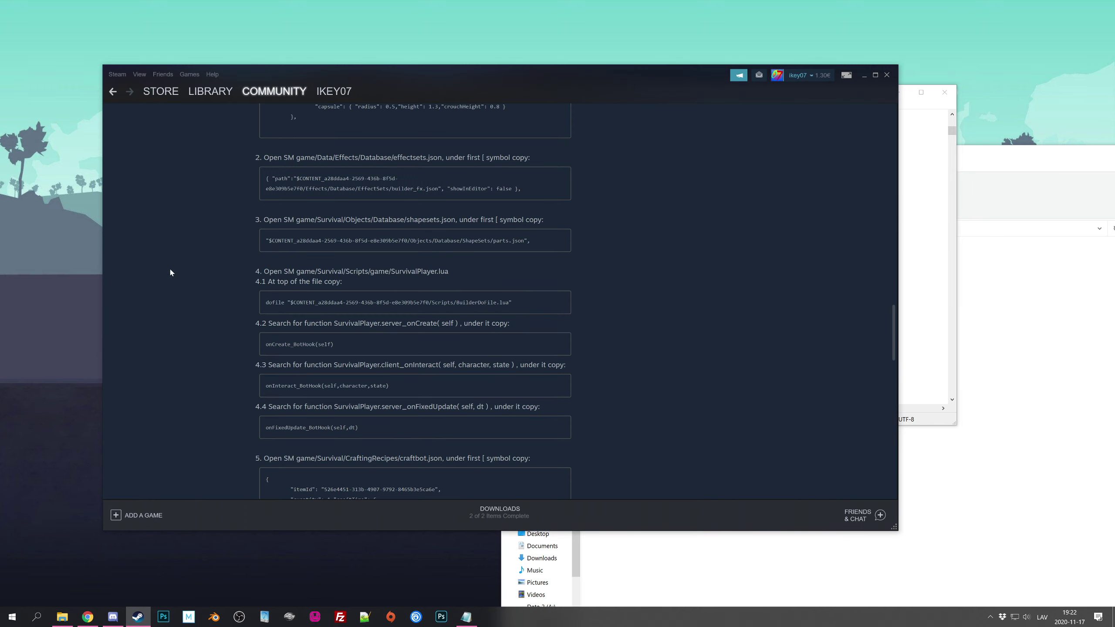
{"action": "scroll", "coordinate": [164, 277], "scroll_direction": "down", "scroll_amount": 1}
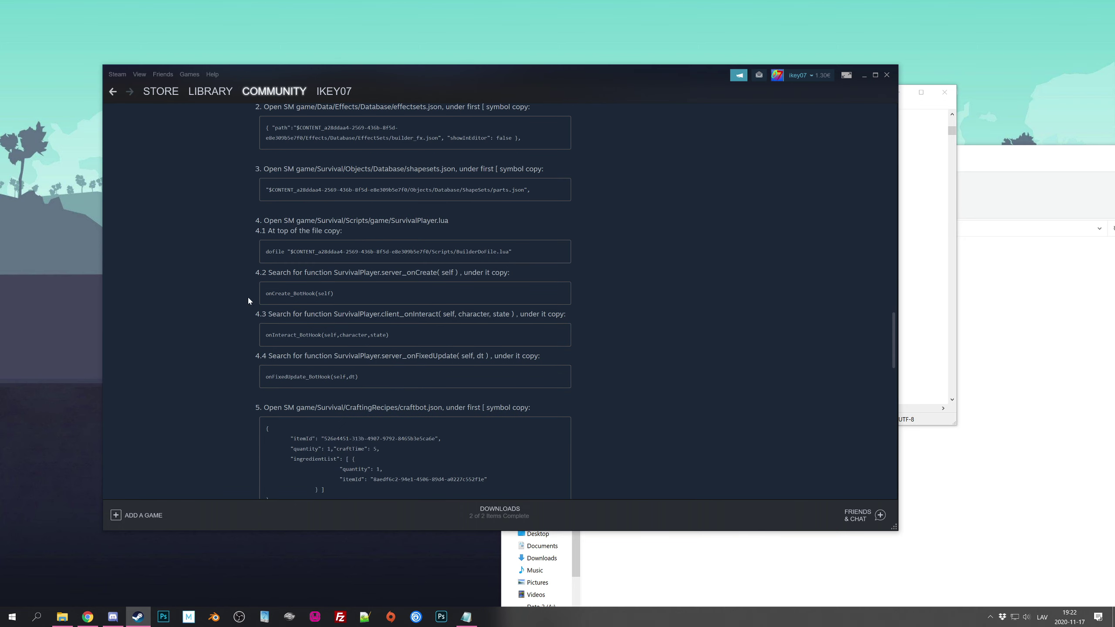
Find the SurvivalPlayer.client_onInteract function in SurvivalPlayer.lua using the guide's signature
{"action": "left_click_drag", "start_coordinate": [514, 314], "coordinate": [304, 314]}
{"action": "key", "text": "ctrl+c"}
{"action": "key", "text": "alt+Tab"}
{"action": "key", "text": "ctrl+f"}
{"action": "key", "text": "ctrl+v"}
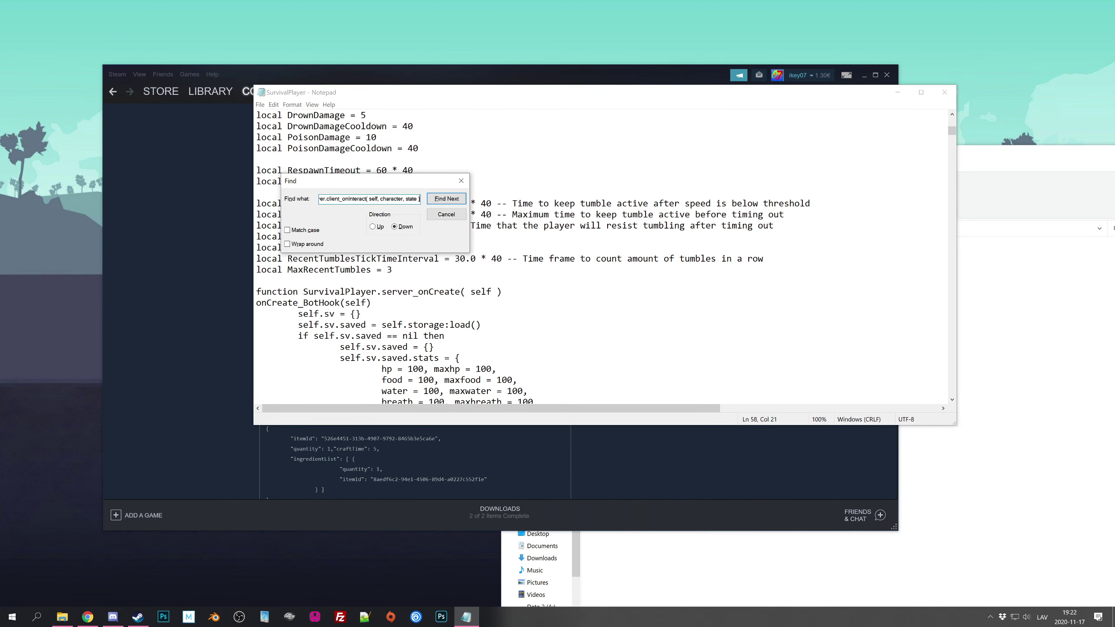
{"action": "key", "text": "Return"}
{"action": "left_click", "coordinate": [461, 181]}
{"action": "scroll", "coordinate": [461, 180], "scroll_direction": "down", "scroll_amount": 3}
Insert onInteract_BotHook(self,character,state) below the client_onInteract header and save
{"action": "left_click", "coordinate": [183, 276]}
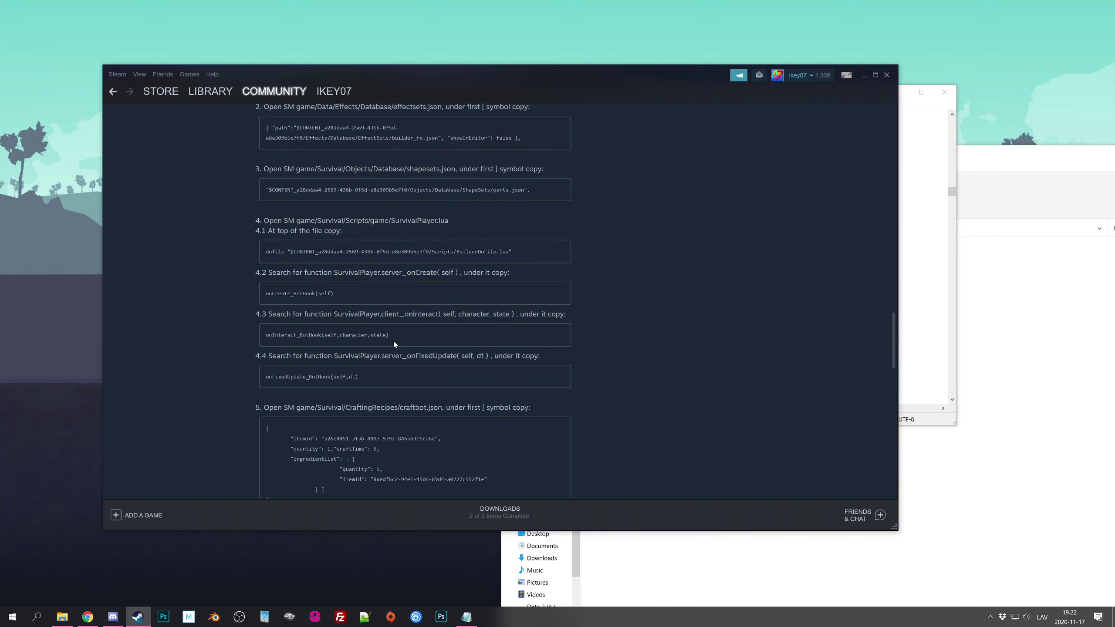
{"action": "left_click_drag", "start_coordinate": [399, 335], "coordinate": [264, 335]}
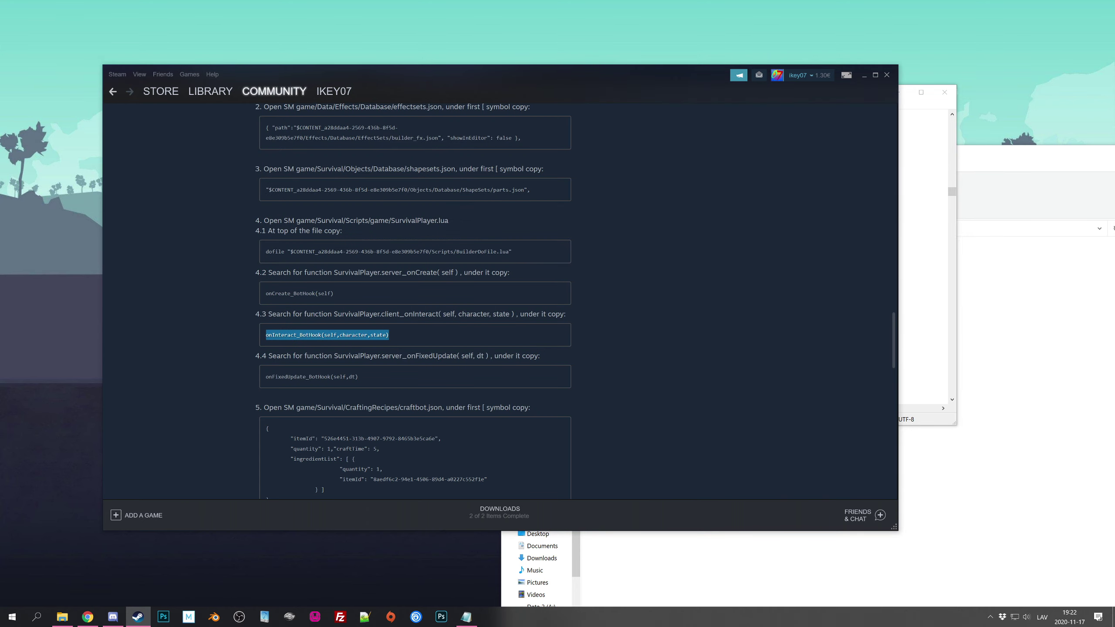
{"action": "right_click", "coordinate": [272, 338]}
{"action": "left_click", "coordinate": [291, 390]}
{"action": "key", "text": "alt+Tab"}
{"action": "key", "text": "Return"}
{"action": "key", "text": "ctrl+v"}
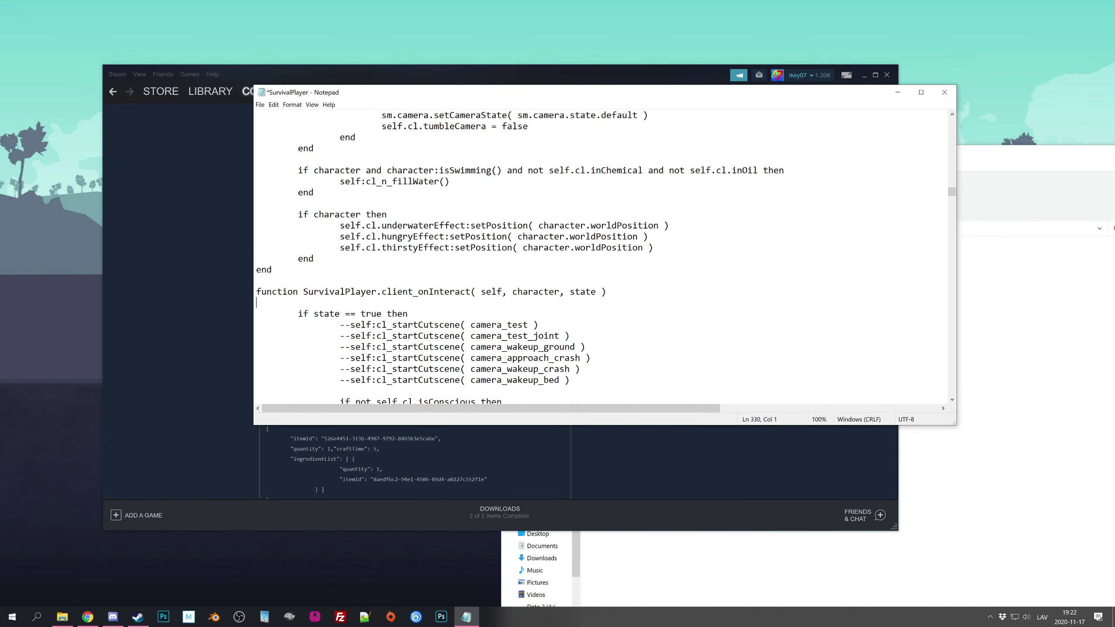
{"action": "key", "text": "ctrl+s"}
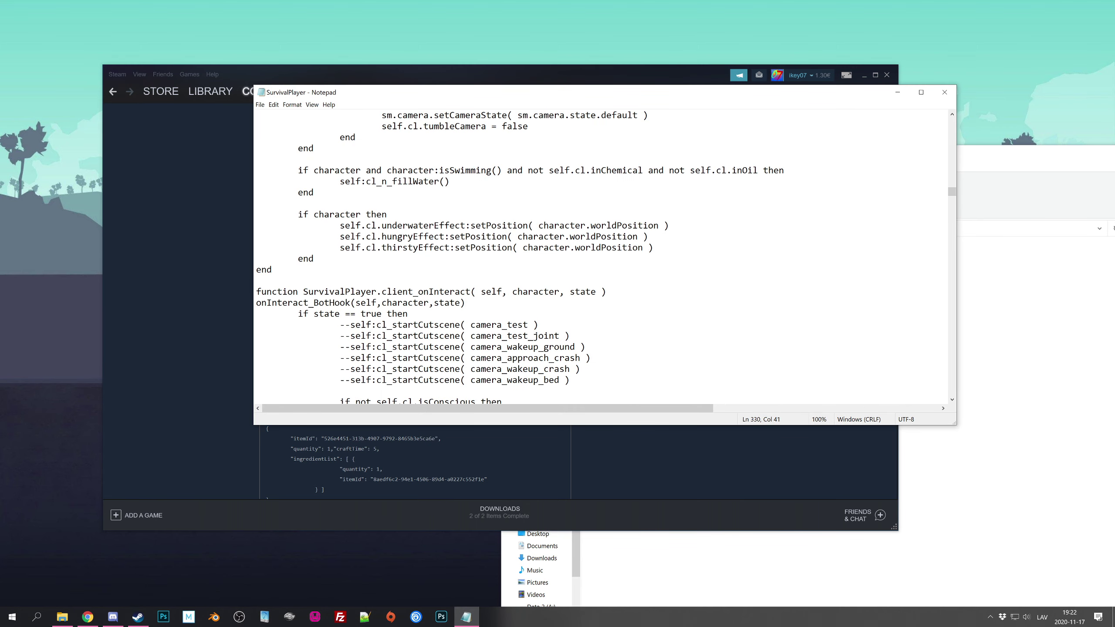
{"action": "key", "text": "alt+Tab"}
{"action": "scroll", "coordinate": [191, 250], "scroll_direction": "down", "scroll_amount": 1}
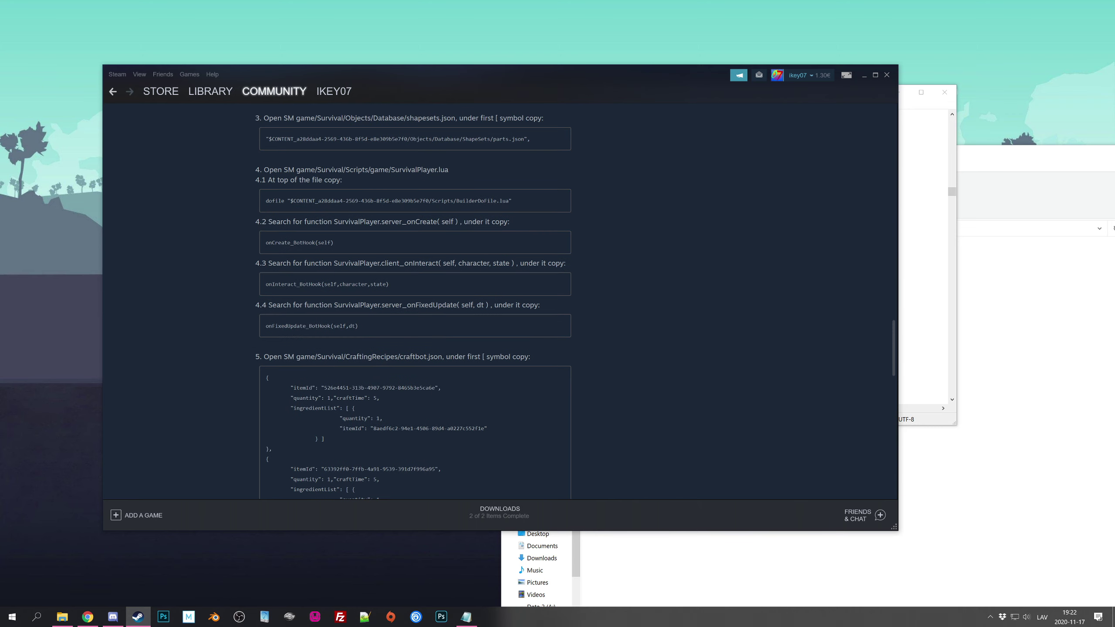
Find SurvivalPlayer.server_onFixedUpdate in the file, removing the trailing space from the search text
{"action": "left_click_drag", "start_coordinate": [490, 305], "coordinate": [334, 305]}
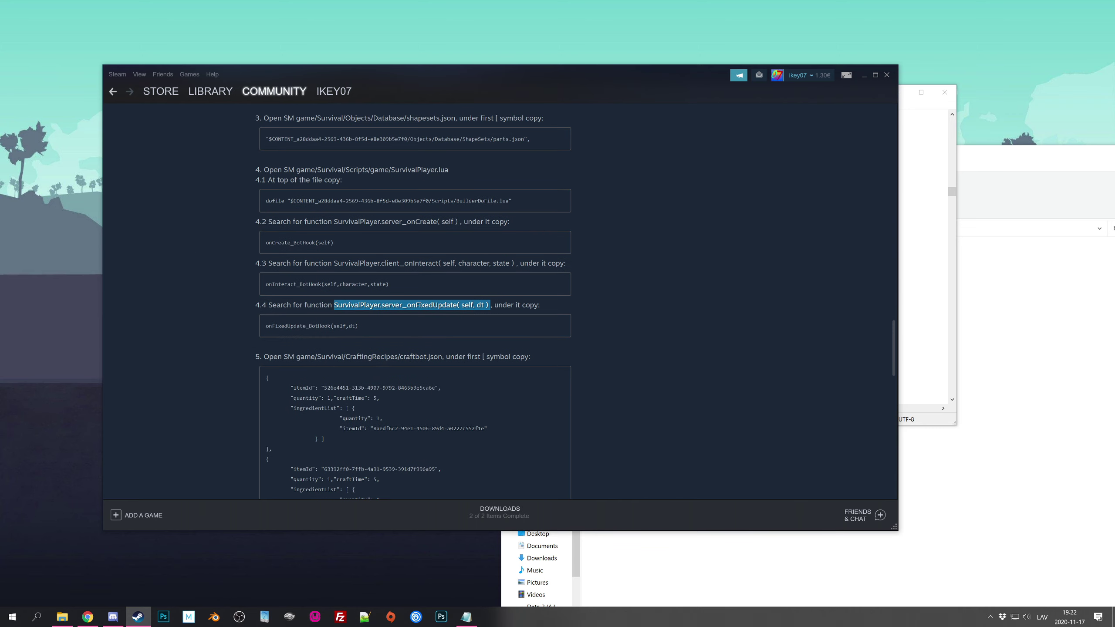
{"action": "key", "text": "alt+Tab"}
{"action": "key", "text": "ctrl+f"}
{"action": "key", "text": "ctrl+v"}
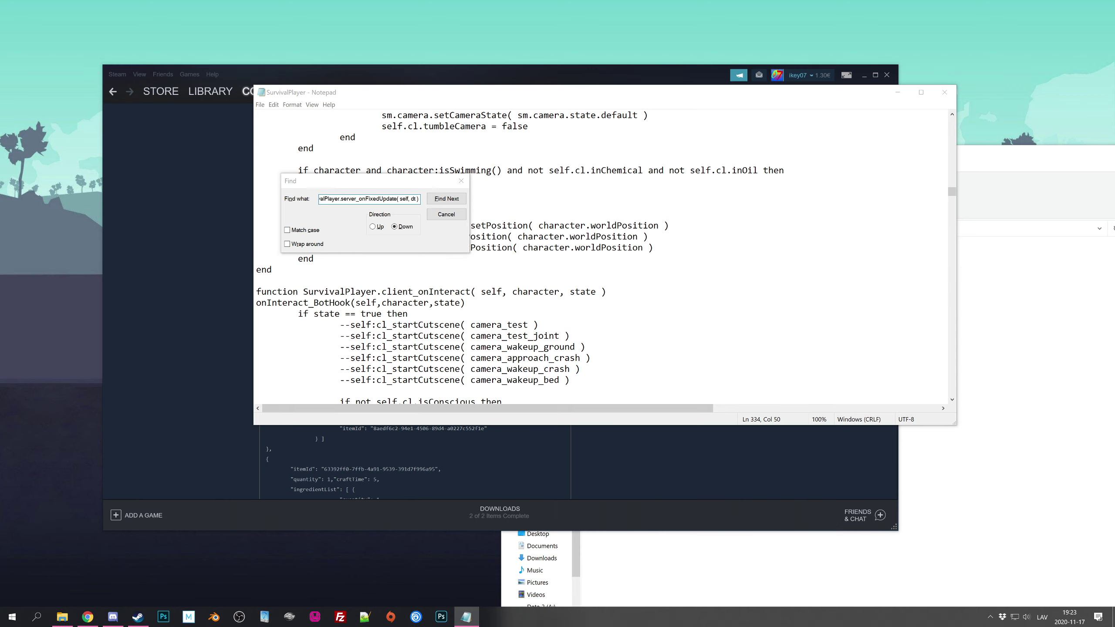
{"action": "key", "text": "Return"}
{"action": "key", "text": "Return"}
{"action": "key", "text": "BackSpace"}
{"action": "left_click", "coordinate": [447, 199]}
{"action": "left_click", "coordinate": [461, 181]}
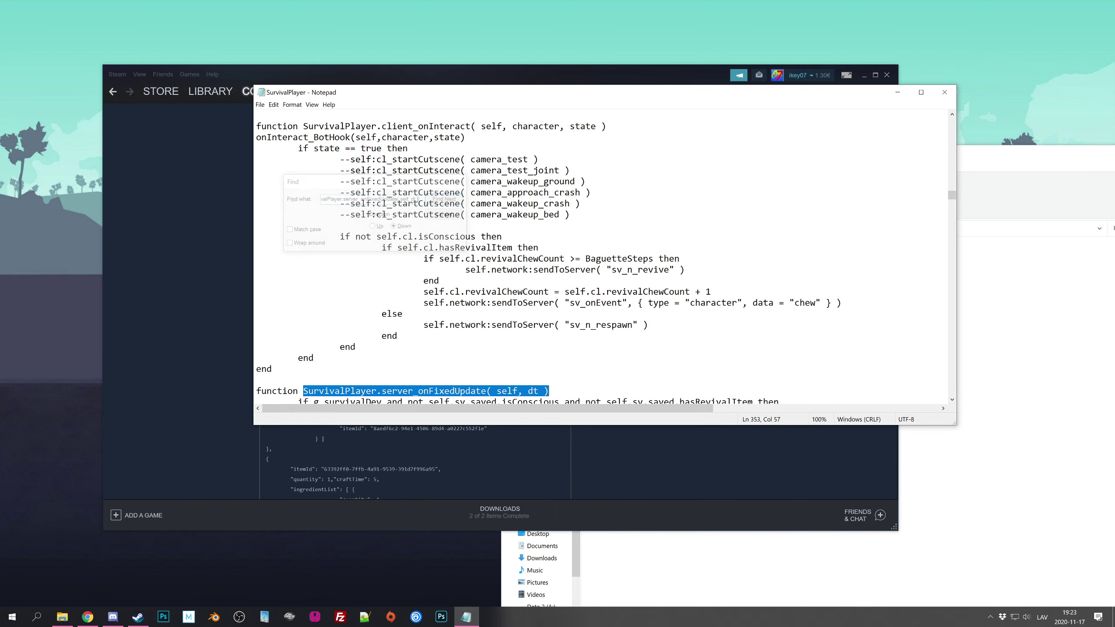
{"action": "scroll", "coordinate": [461, 184], "scroll_direction": "down", "scroll_amount": 1}
Insert onFixedUpdate_BotHook(self,dt) below the server_onFixedUpdate header and save
{"action": "left_click", "coordinate": [187, 283]}
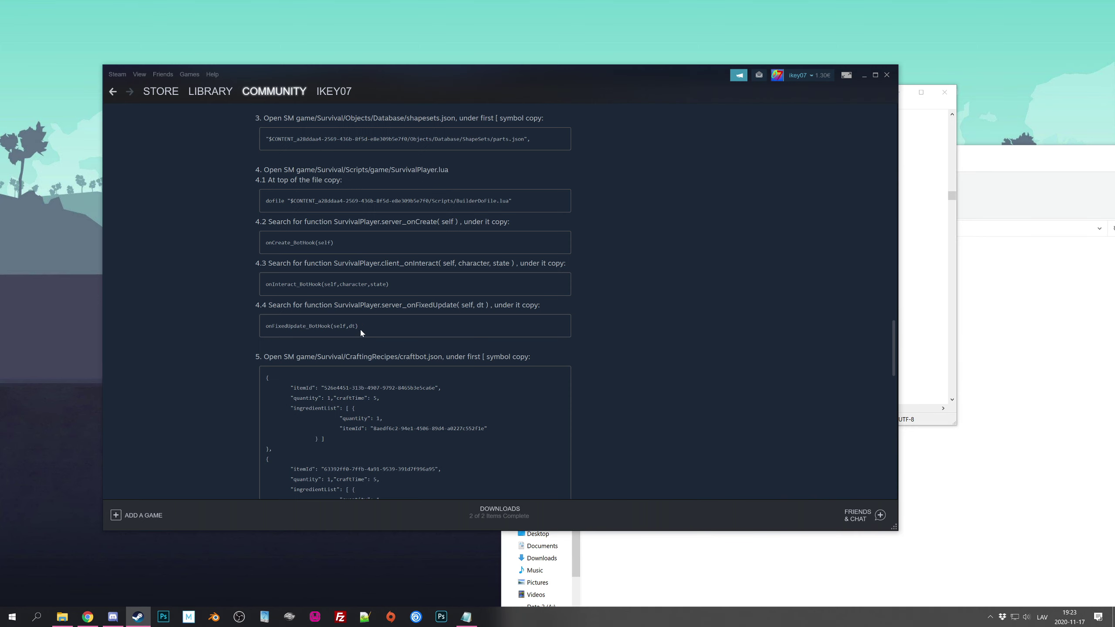
{"action": "left_click_drag", "start_coordinate": [360, 327], "coordinate": [267, 329]}
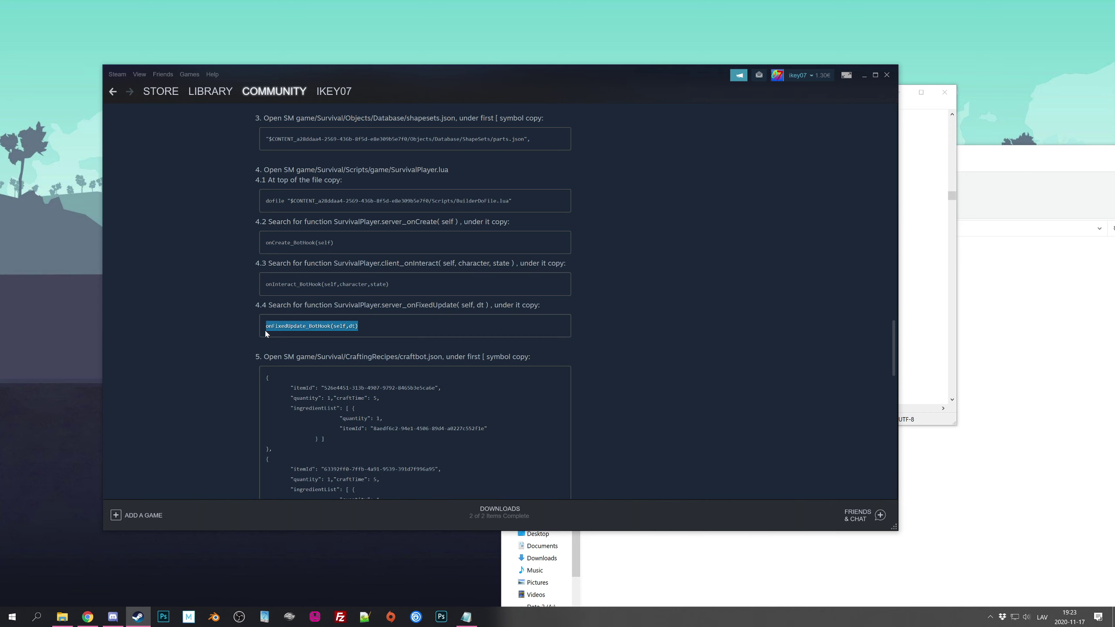
{"action": "left_click", "coordinate": [466, 617]}
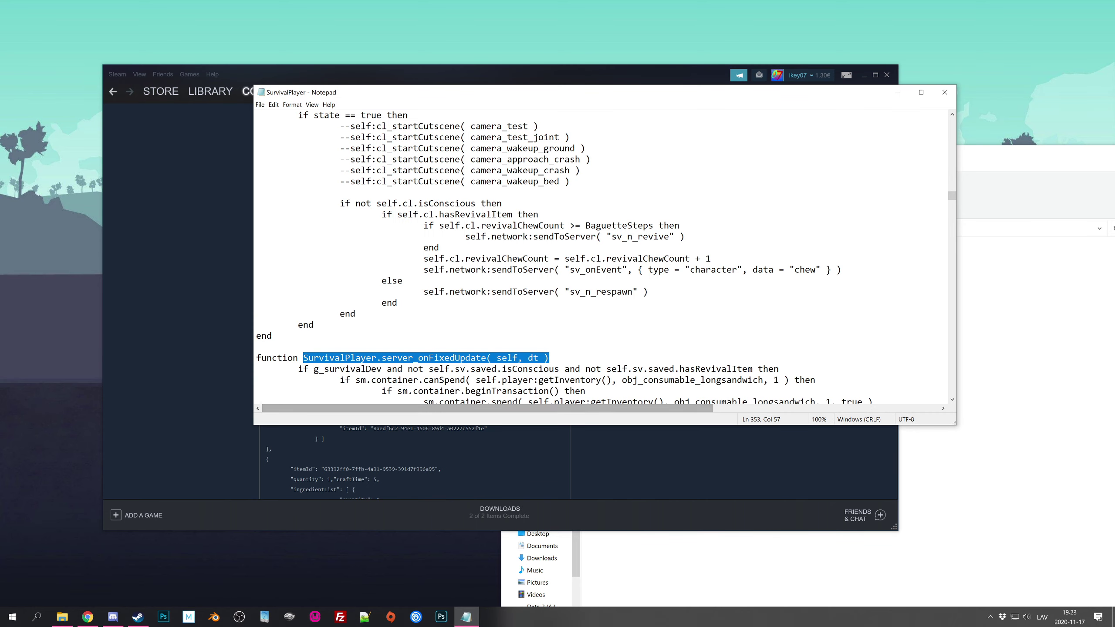
{"action": "key", "text": "End"}
{"action": "key", "text": "Return"}
{"action": "key", "text": "ctrl+v"}
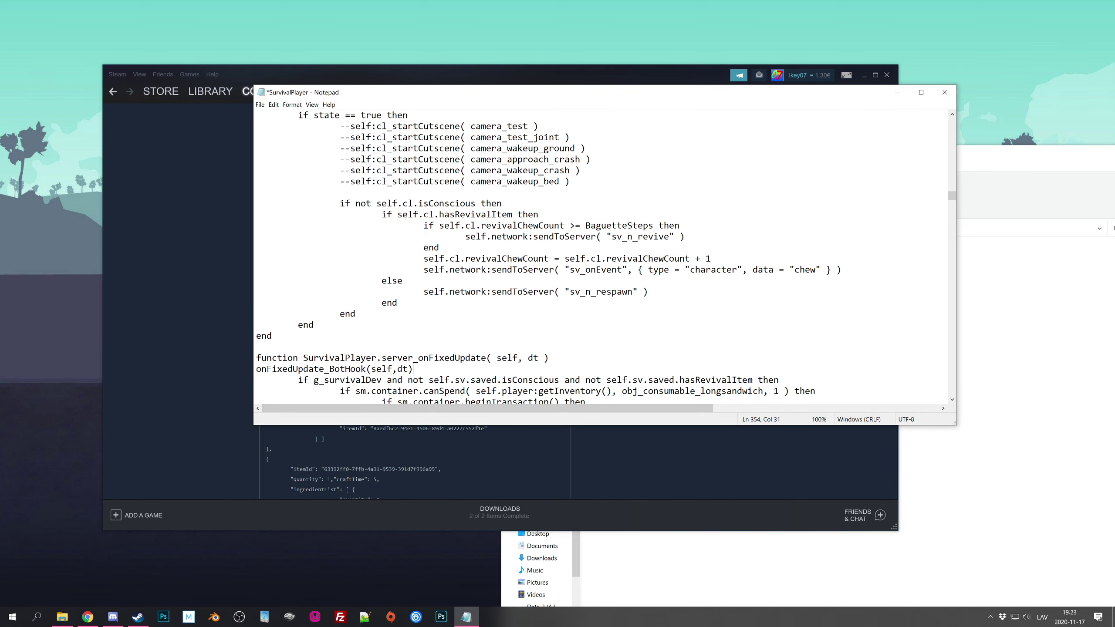
{"action": "key", "text": "ctrl+s"}
Return to the installation guide and scroll down to its next step
{"action": "left_click", "coordinate": [204, 259]}
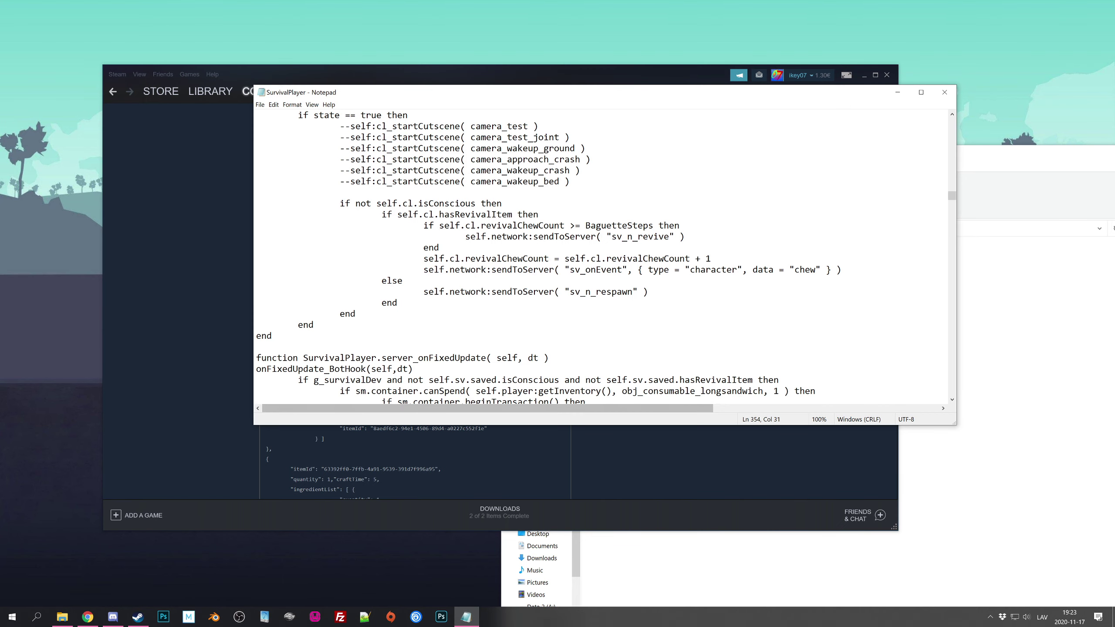
{"action": "left_click_drag", "start_coordinate": [953, 201], "coordinate": [947, 123]}
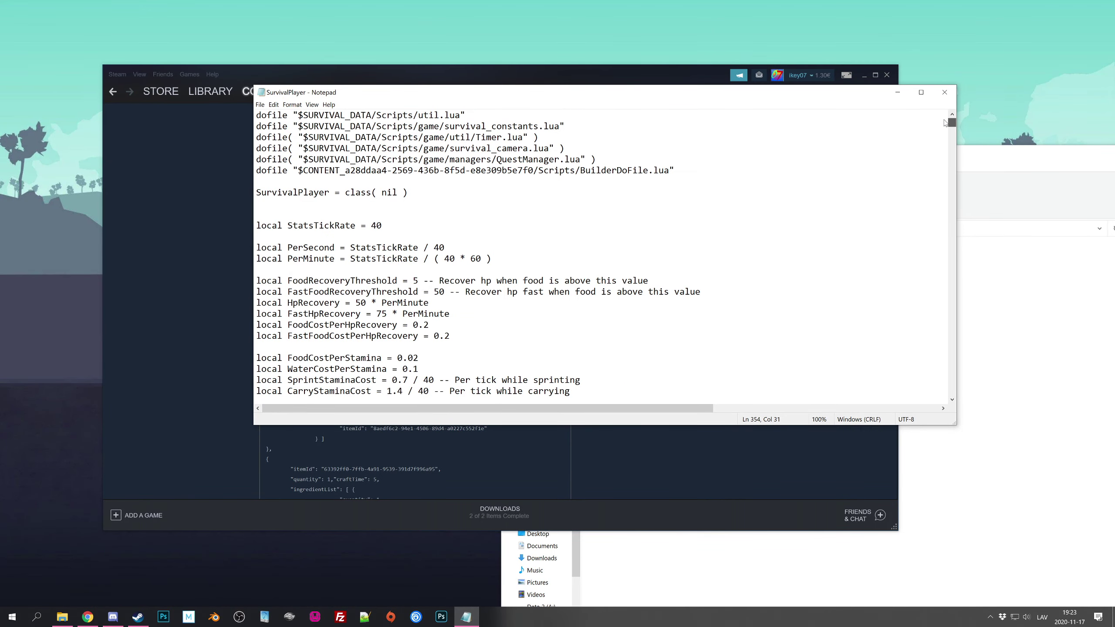
{"action": "left_click_drag", "start_coordinate": [945, 123], "coordinate": [945, 123]}
{"action": "scroll", "coordinate": [602, 257], "scroll_direction": "down", "scroll_amount": 2}
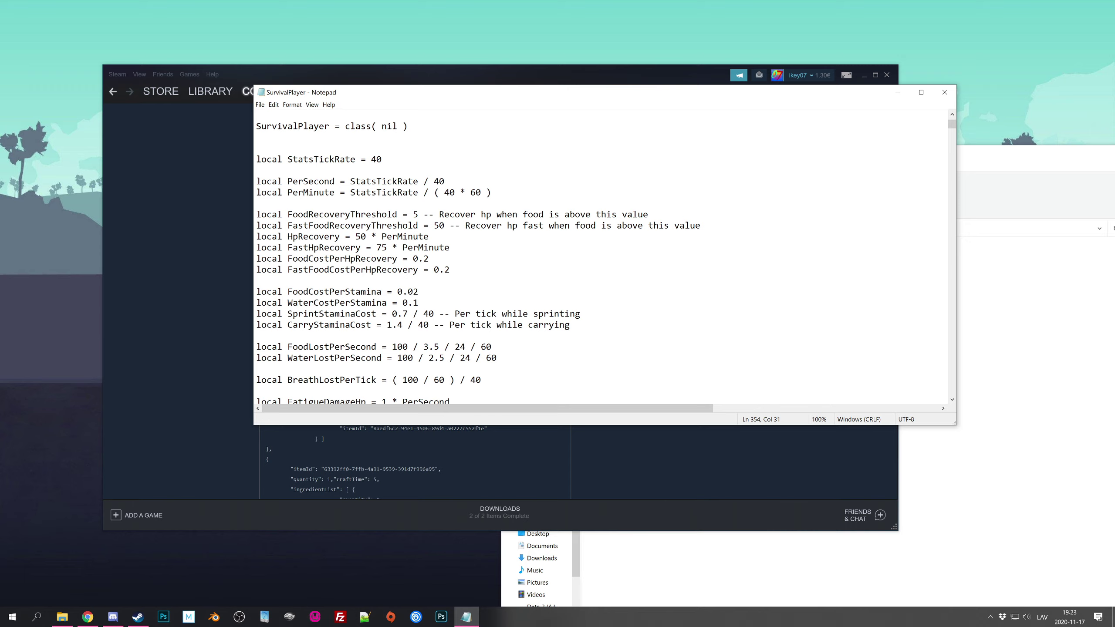
{"action": "scroll", "coordinate": [602, 257], "scroll_direction": "down", "scroll_amount": 1}
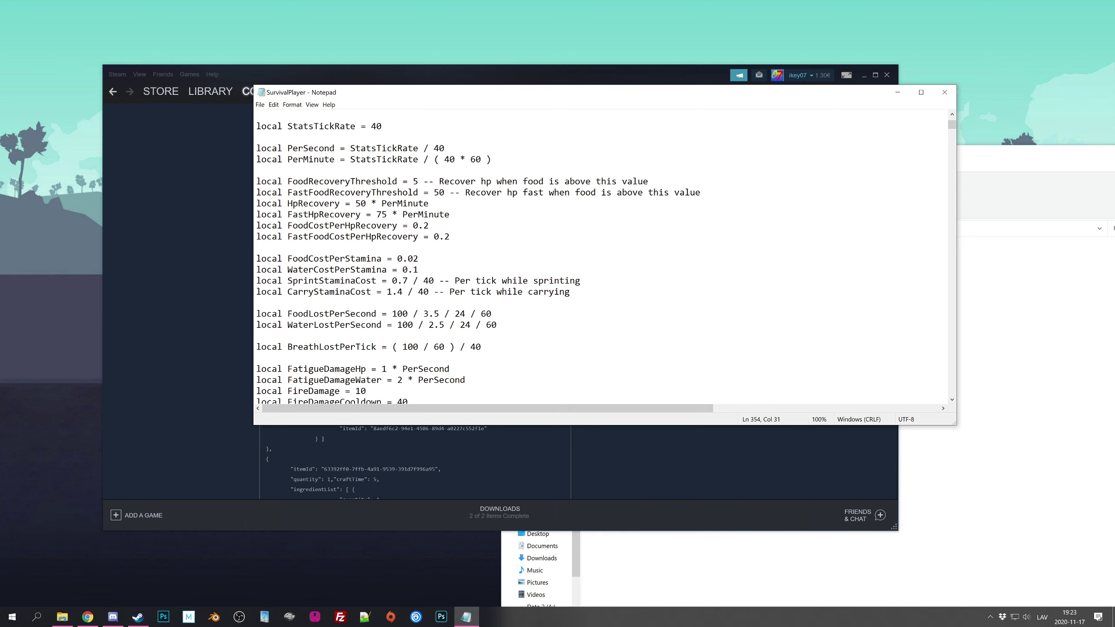
{"action": "scroll", "coordinate": [601, 257], "scroll_direction": "down", "scroll_amount": 1}
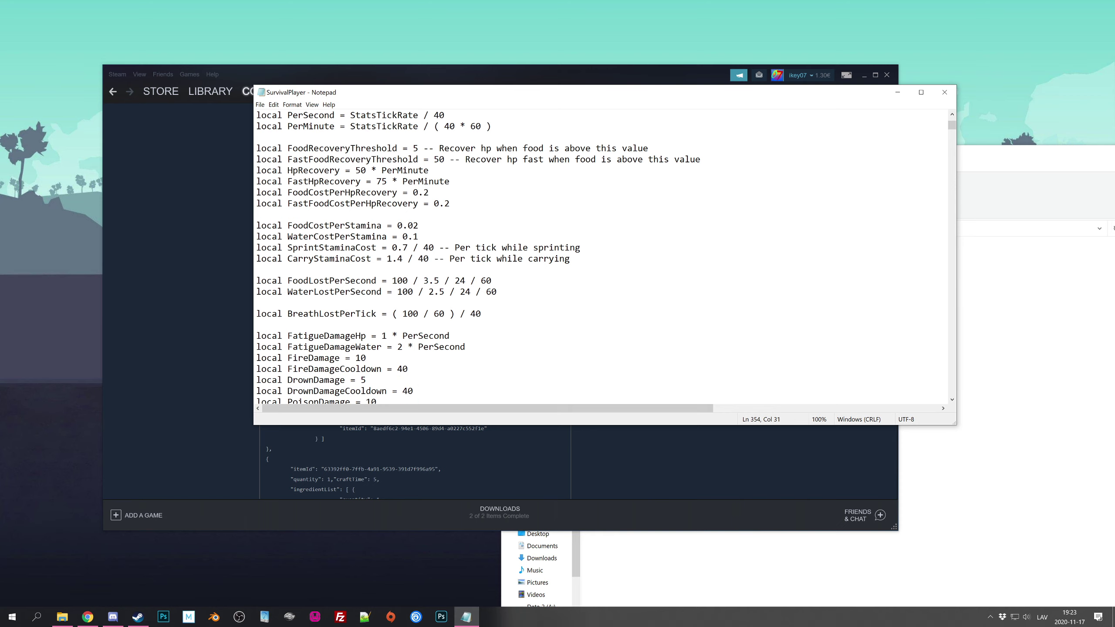
Close SurvivalPlayer.lua and copy the step 5 craftbot recipe block from the guide
{"action": "left_click", "coordinate": [938, 97]}
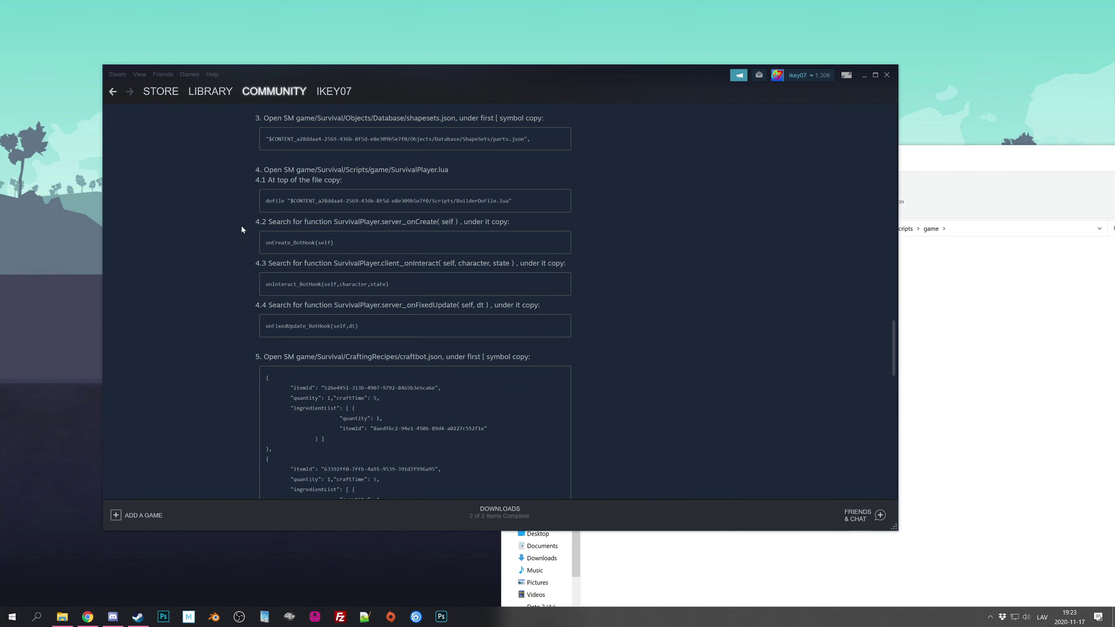
{"action": "scroll", "coordinate": [245, 224], "scroll_direction": "down", "scroll_amount": 2}
{"action": "left_click_drag", "start_coordinate": [274, 428], "coordinate": [266, 275]}
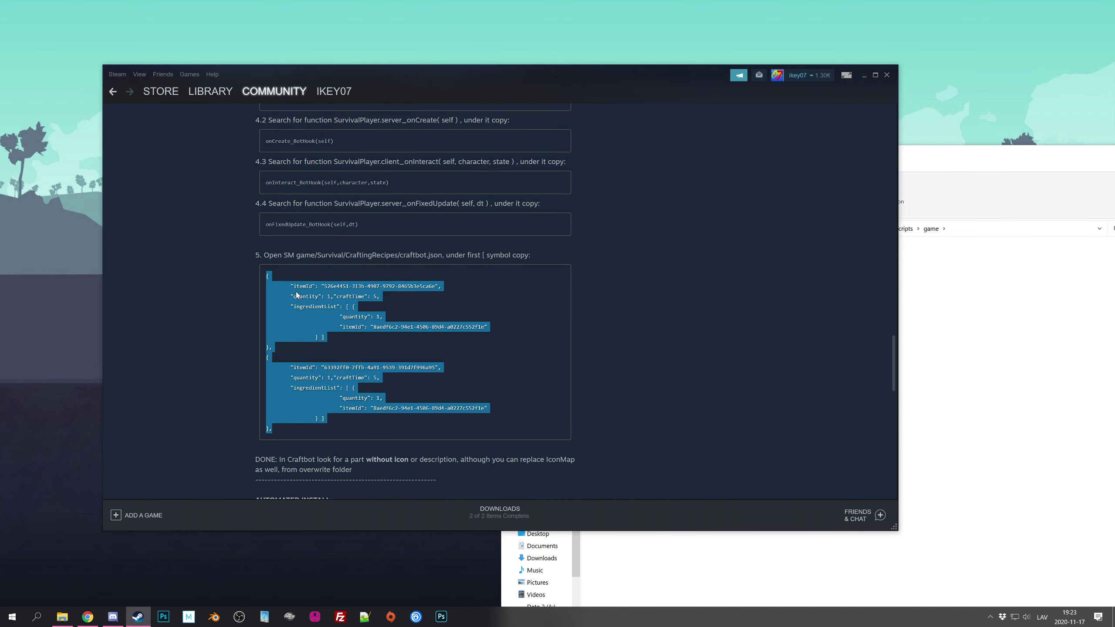
{"action": "right_click", "coordinate": [291, 302]}
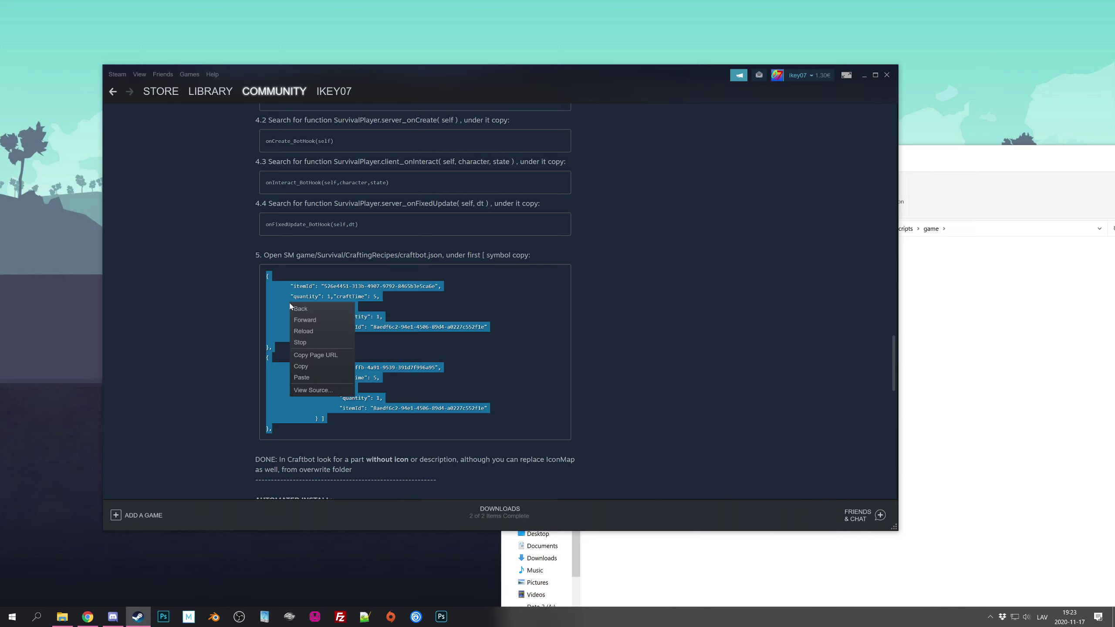
{"action": "left_click", "coordinate": [310, 367]}
{"action": "right_click", "coordinate": [288, 325]}
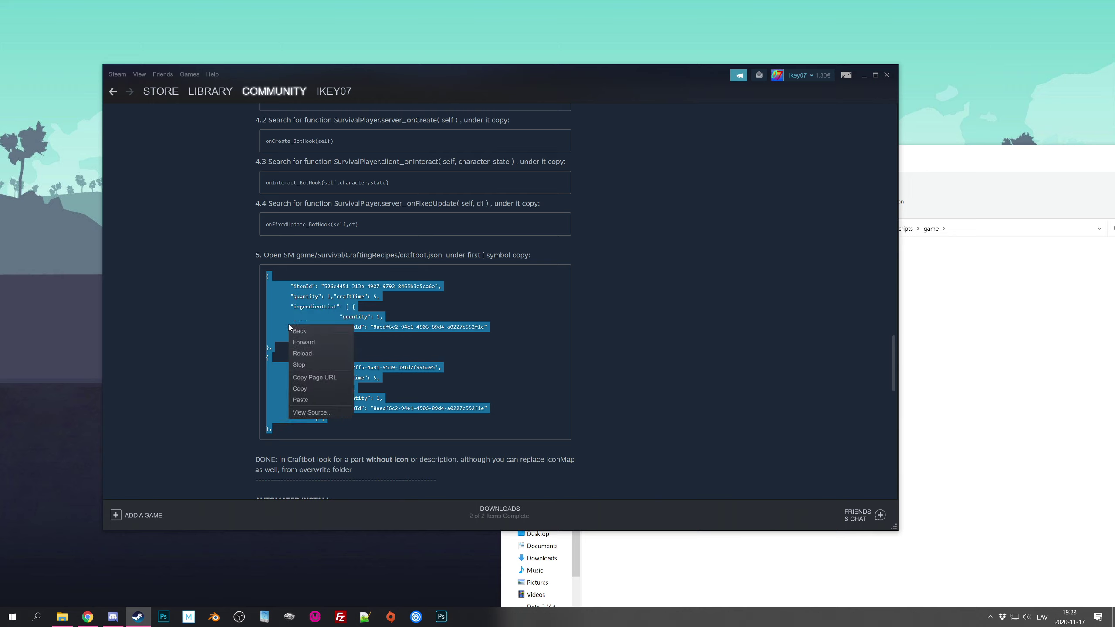
{"action": "left_click", "coordinate": [303, 388]}
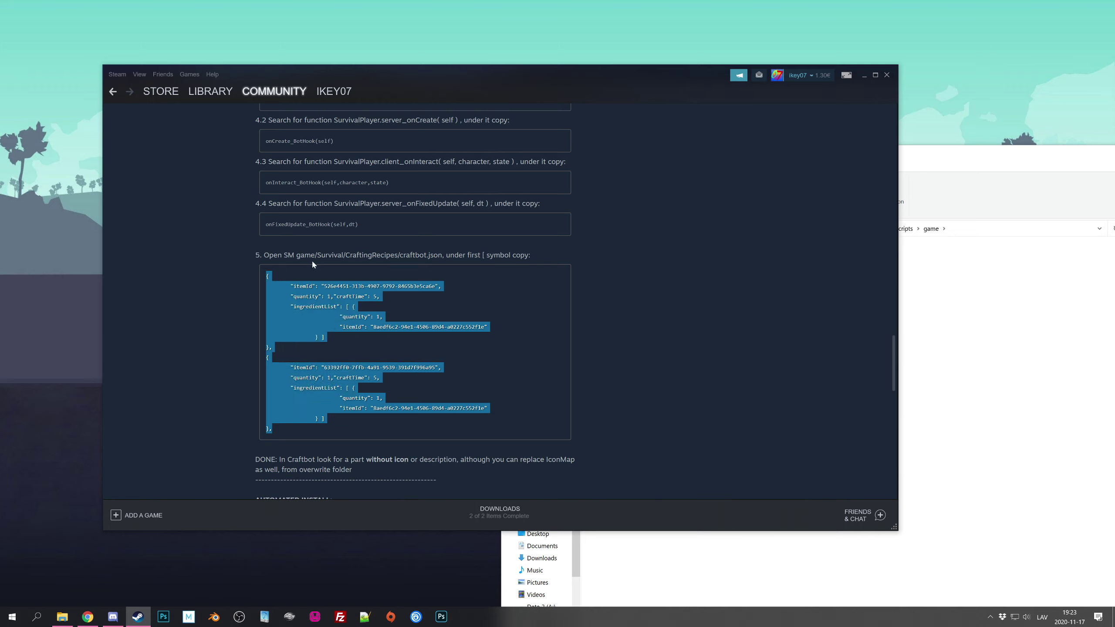
Browse to Survival > CraftingRecipes in Explorer and open craftbot.json
{"action": "left_click", "coordinate": [1018, 395]}
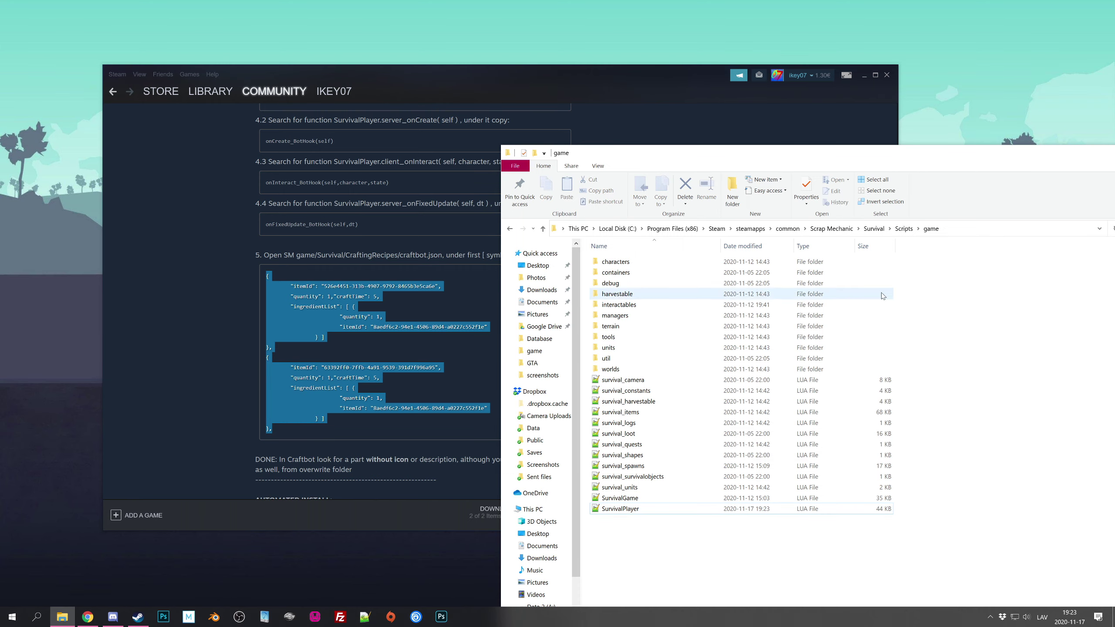
{"action": "left_click", "coordinate": [845, 228]}
{"action": "double_click", "coordinate": [614, 337]}
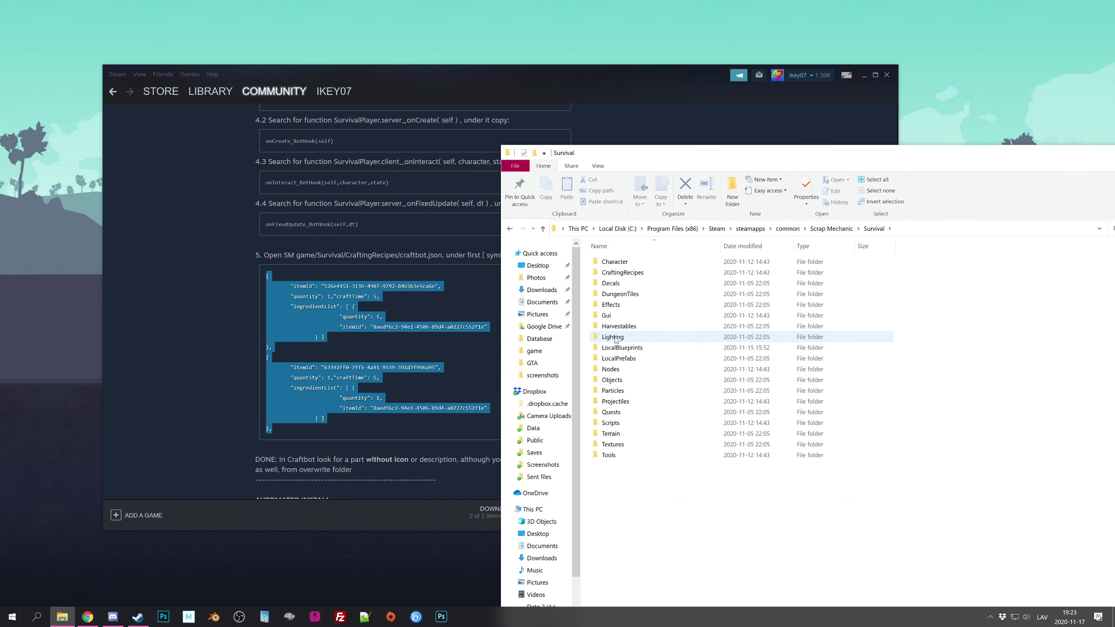
{"action": "double_click", "coordinate": [626, 273]}
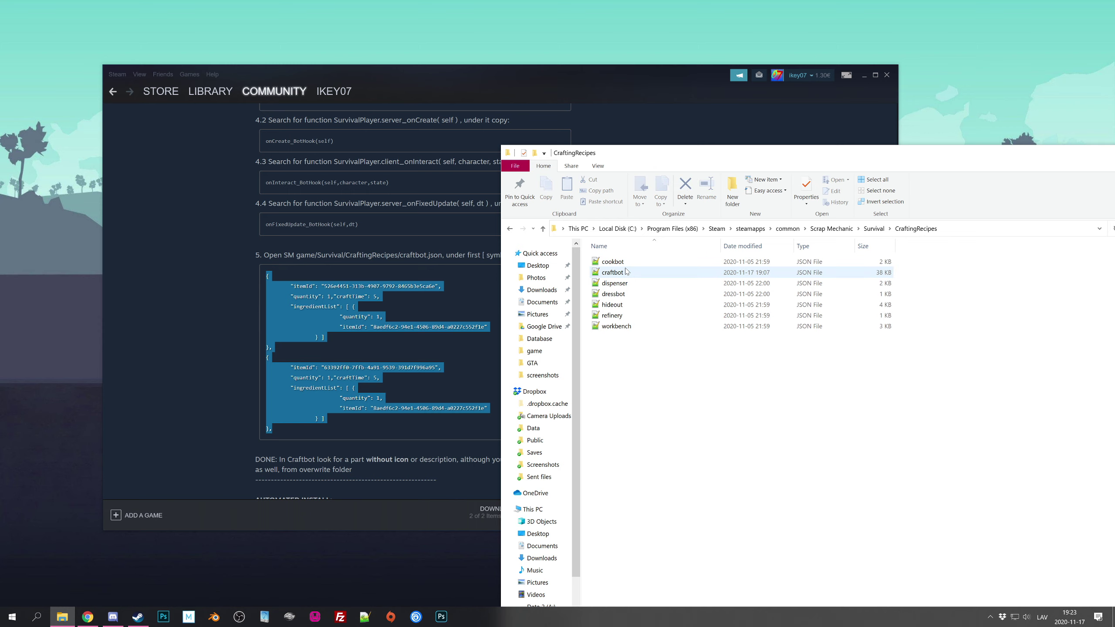
{"action": "double_click", "coordinate": [626, 272]}
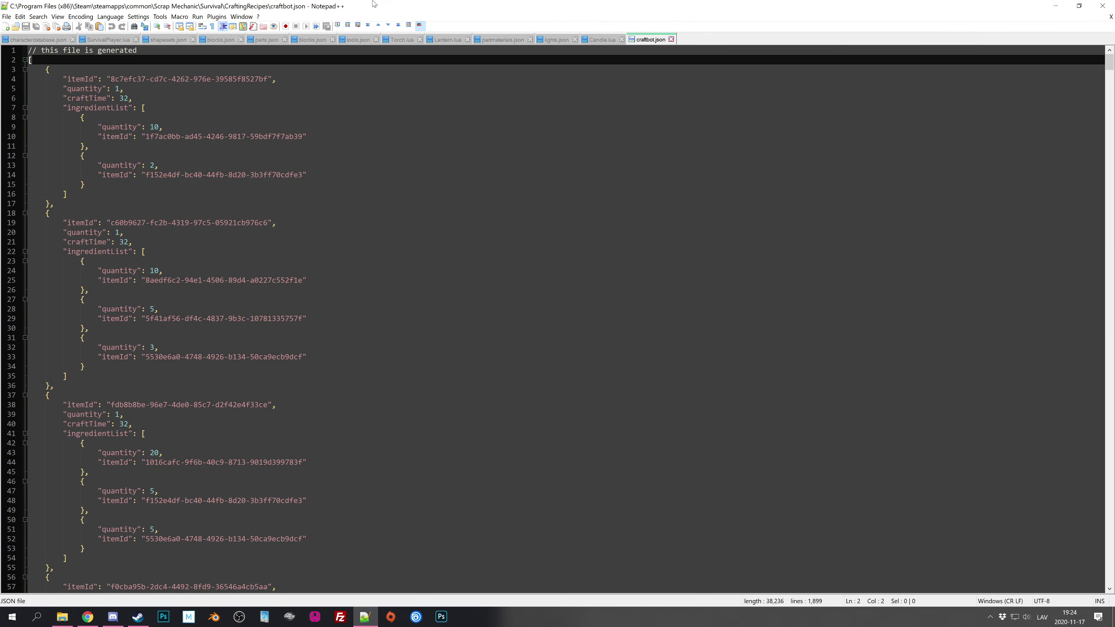
{"action": "double_click", "coordinate": [379, 4]}
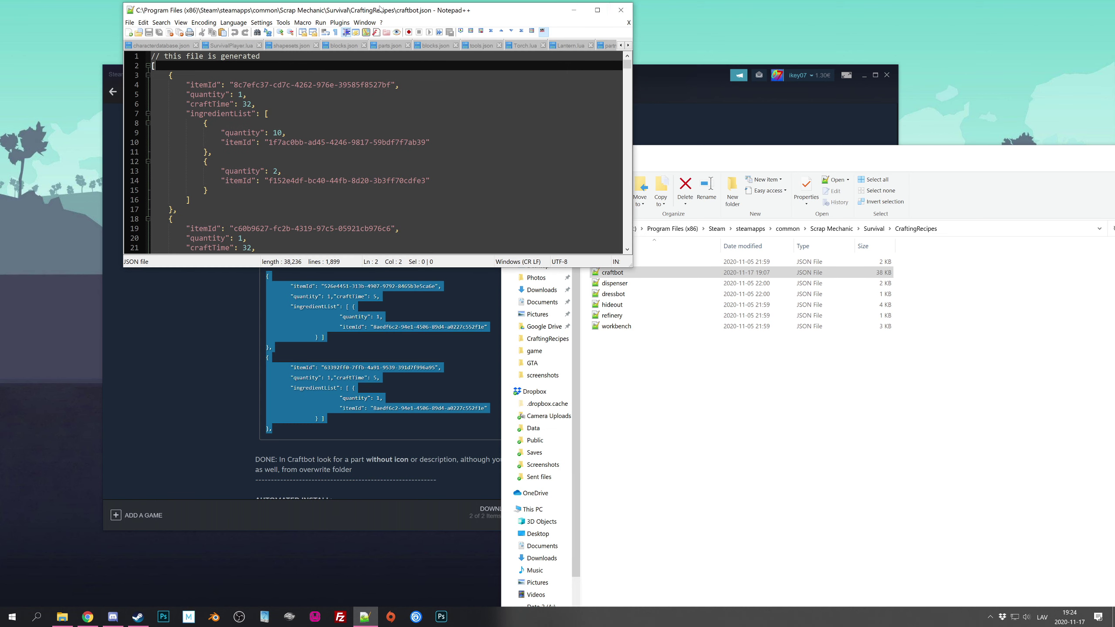
Close Notepad++ and reopen craftbot.json with Notepad instead
{"action": "left_click", "coordinate": [620, 10]}
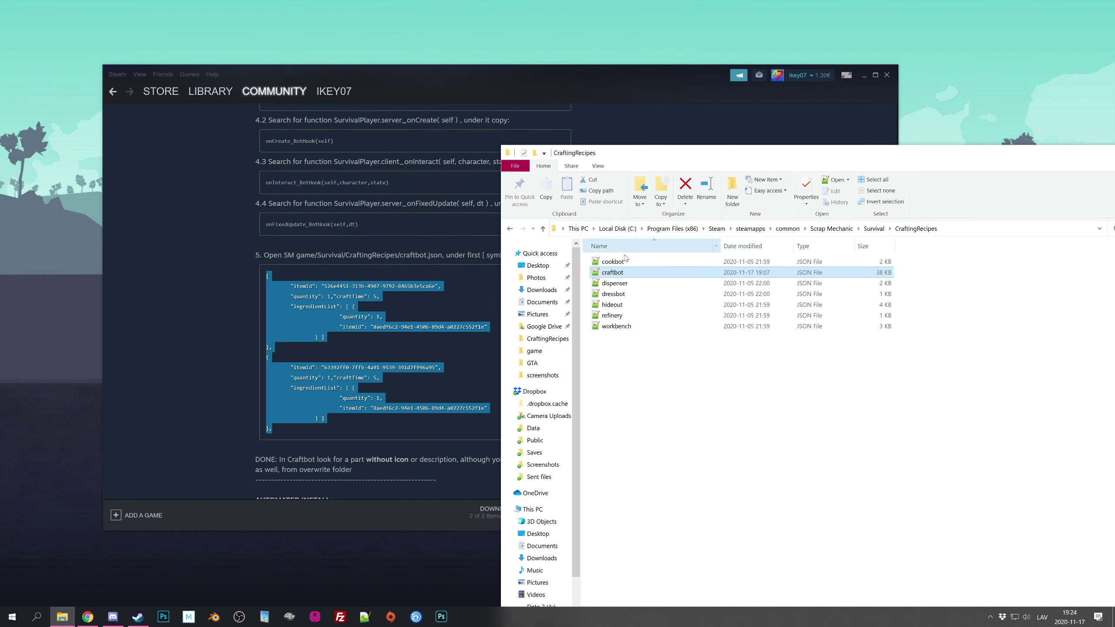
{"action": "right_click", "coordinate": [619, 272]}
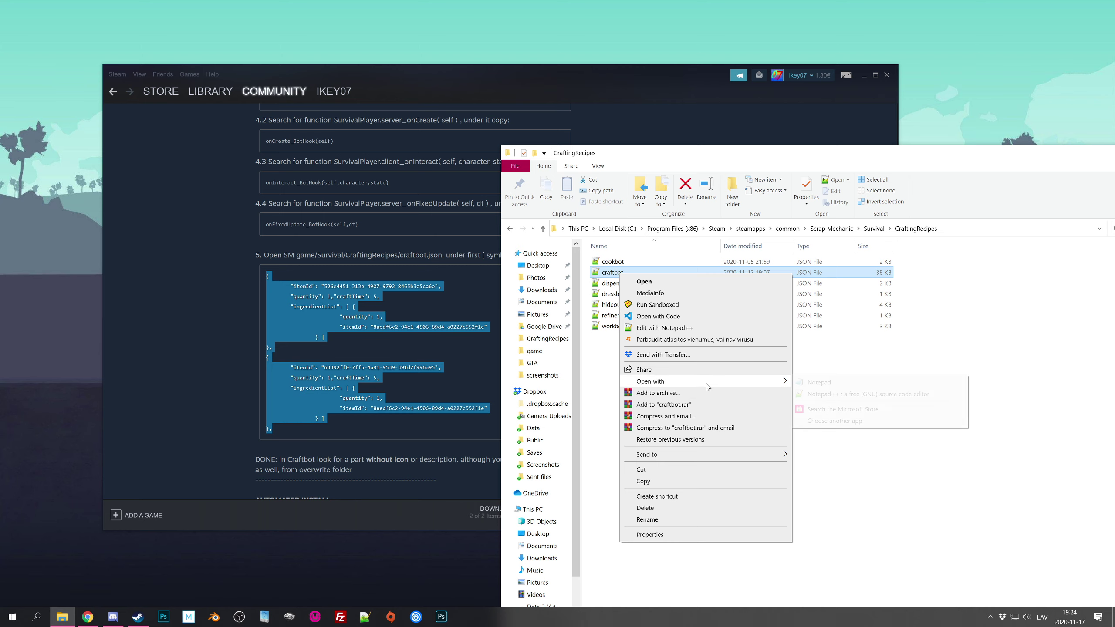
{"action": "mouse_move", "coordinate": [708, 386]}
{"action": "left_click", "coordinate": [842, 382]}
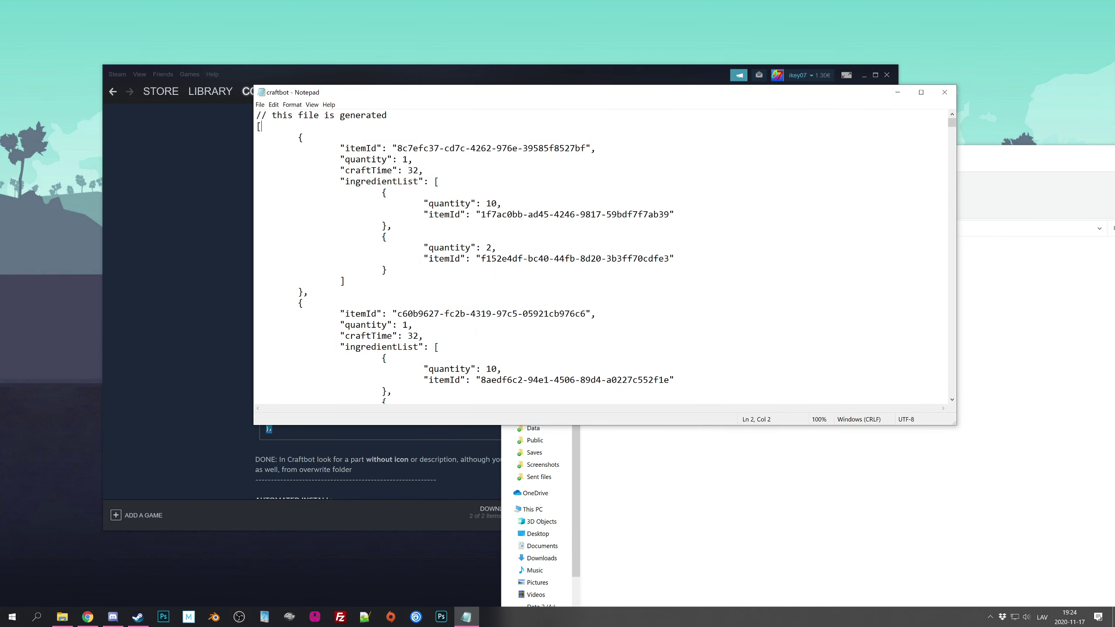
Paste the two recipe entries after the opening '[', save, and close the file
{"action": "key", "text": "Return"}
{"action": "key", "text": "ctrl+v"}
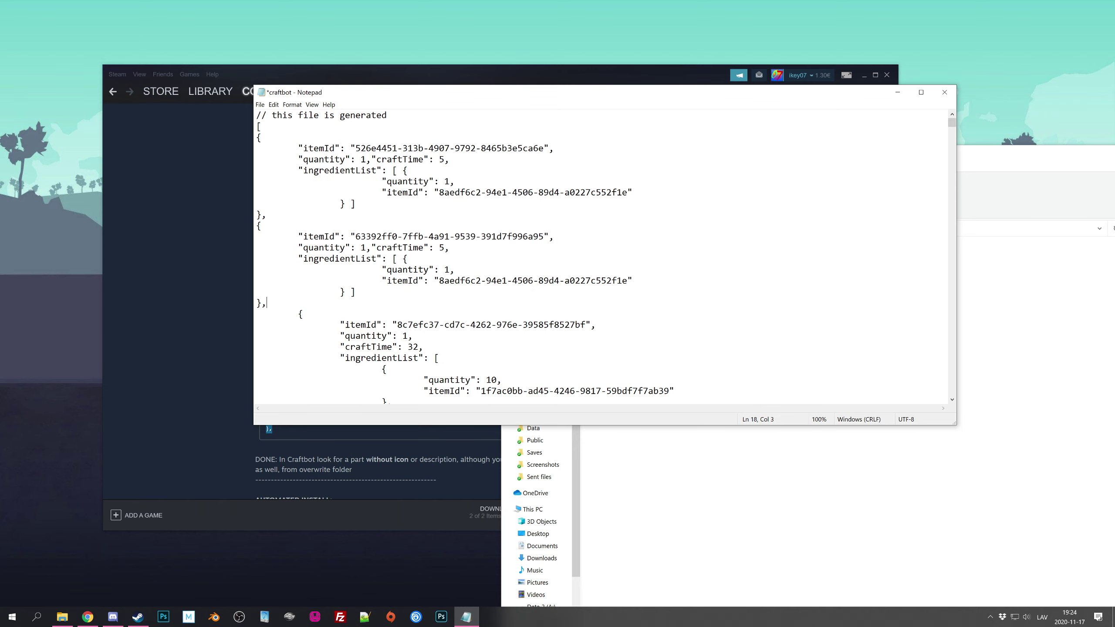
{"action": "key", "text": "ctrl+s"}
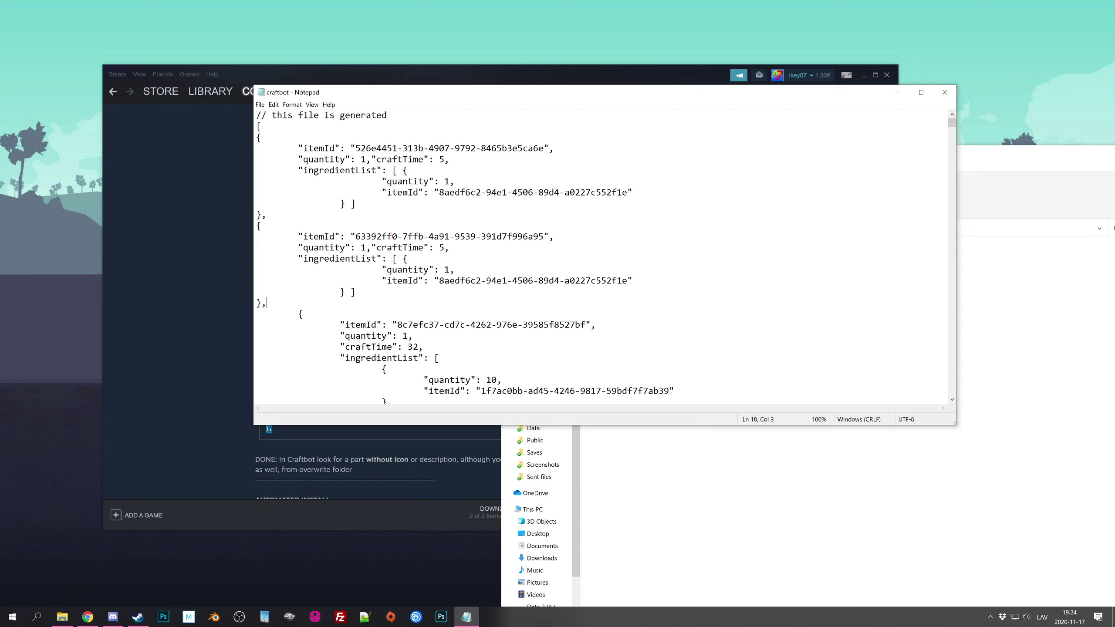
{"action": "left_click", "coordinate": [944, 93]}
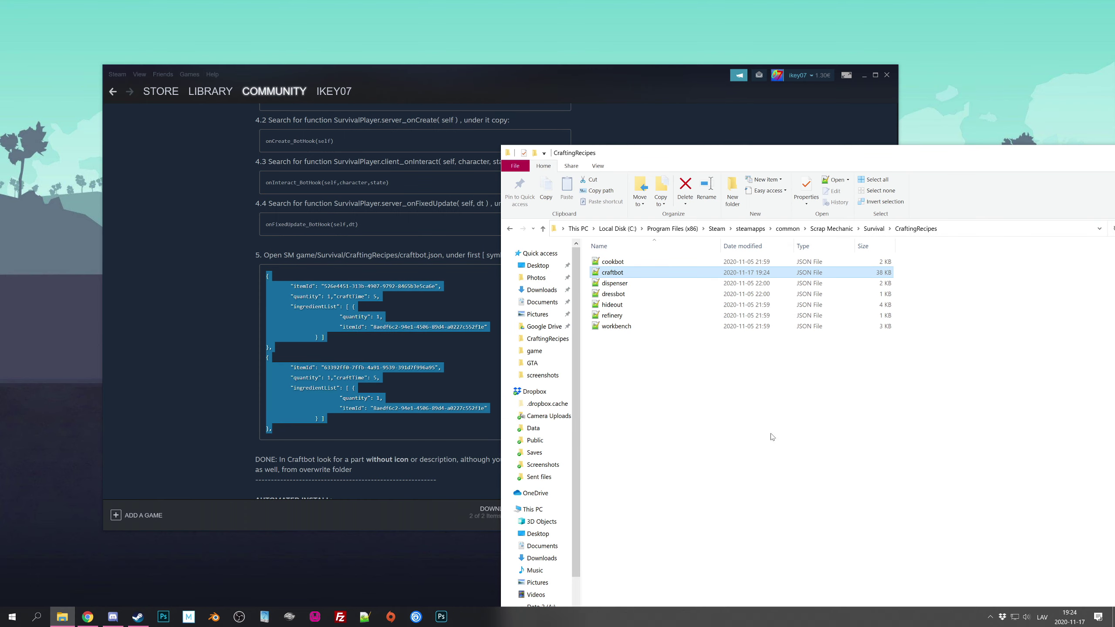
{"action": "left_click", "coordinate": [193, 326]}
Bring Explorer forward and go from CraftingRecipes up to the Survival folder
{"action": "scroll", "coordinate": [192, 325], "scroll_direction": "down", "scroll_amount": 3}
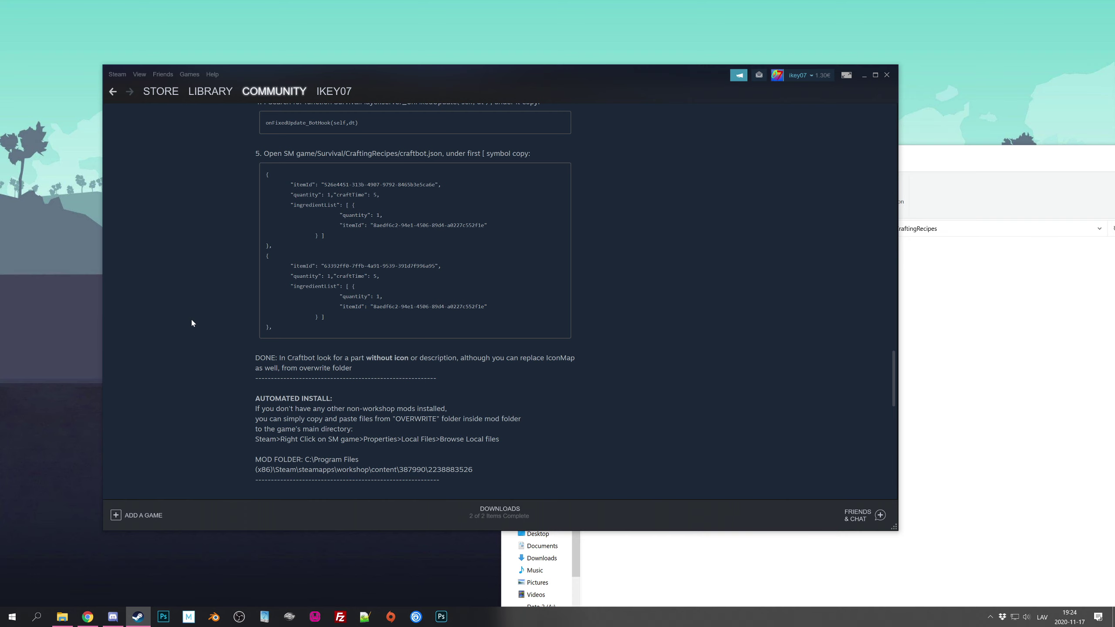
{"action": "left_click", "coordinate": [970, 406]}
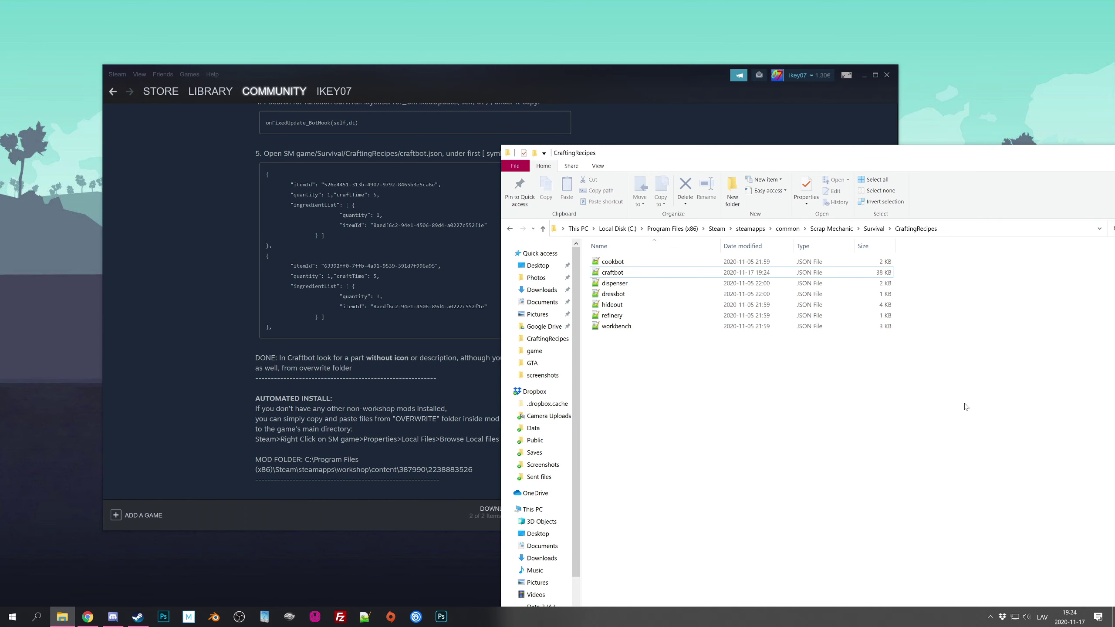
{"action": "left_click", "coordinate": [867, 232]}
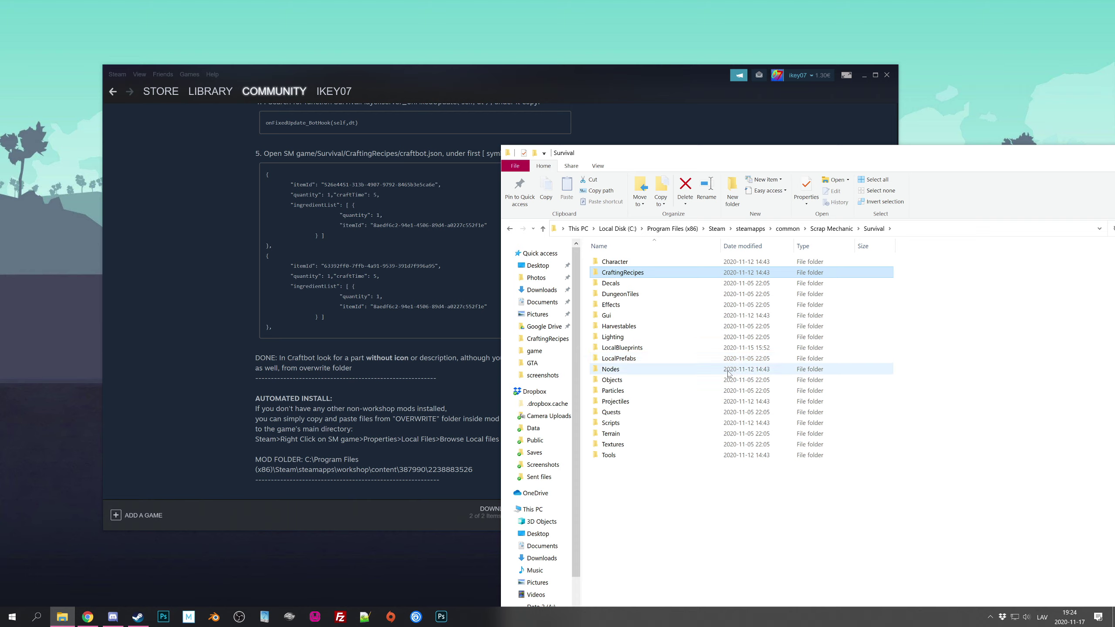
Open Survival\Gui, preview IconMapSurvival.png in ImageGlass, close it and return to Steam
{"action": "double_click", "coordinate": [622, 315]}
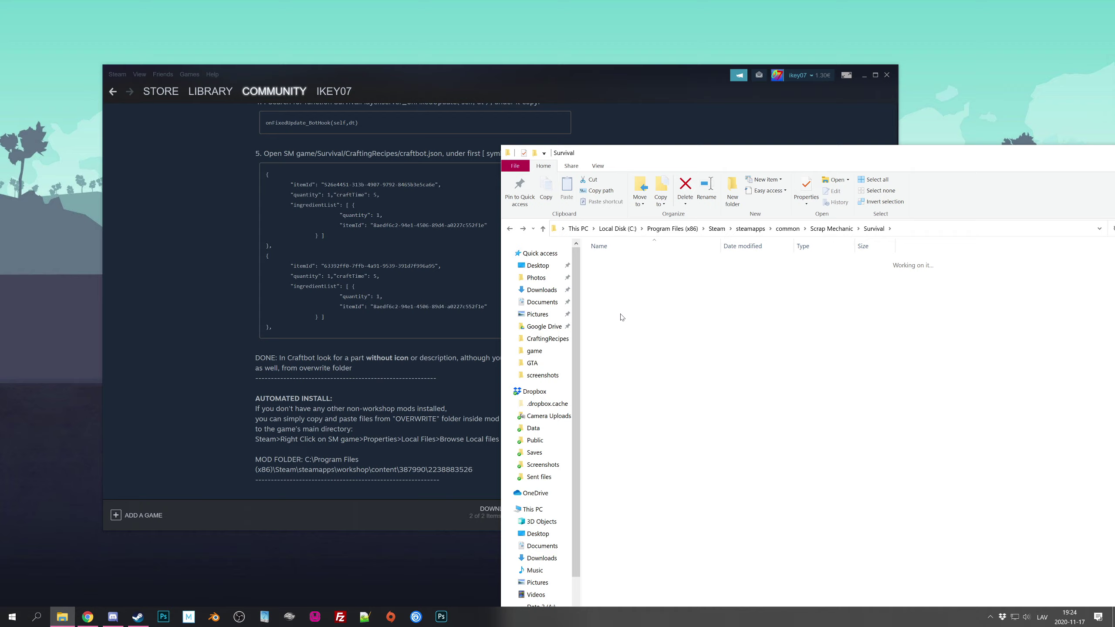
{"action": "left_click", "coordinate": [636, 316]}
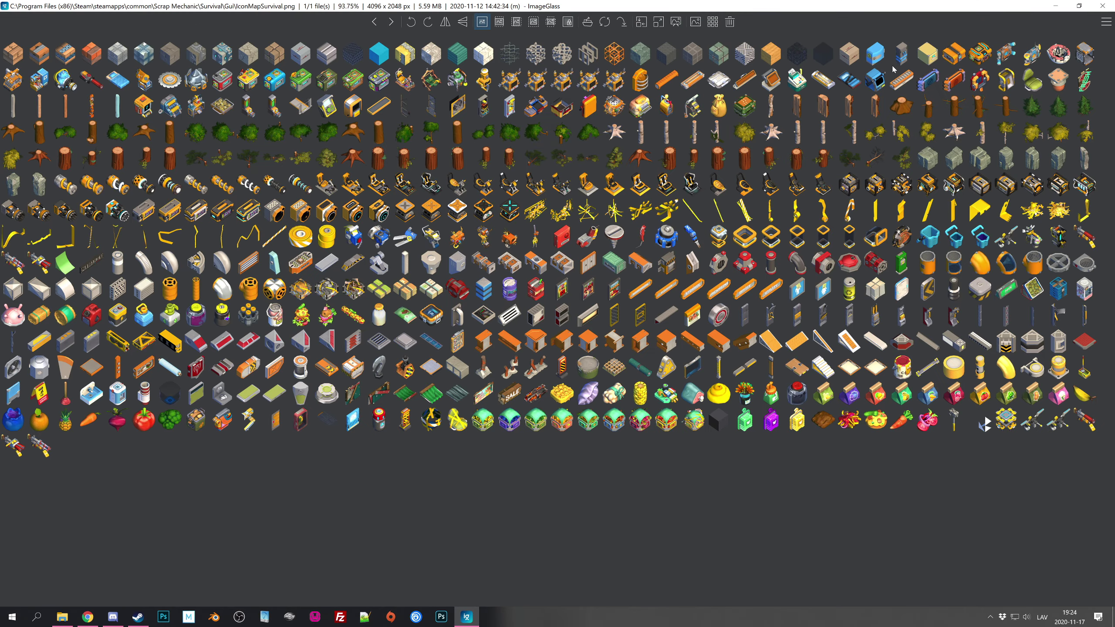
{"action": "left_click", "coordinate": [1102, 5]}
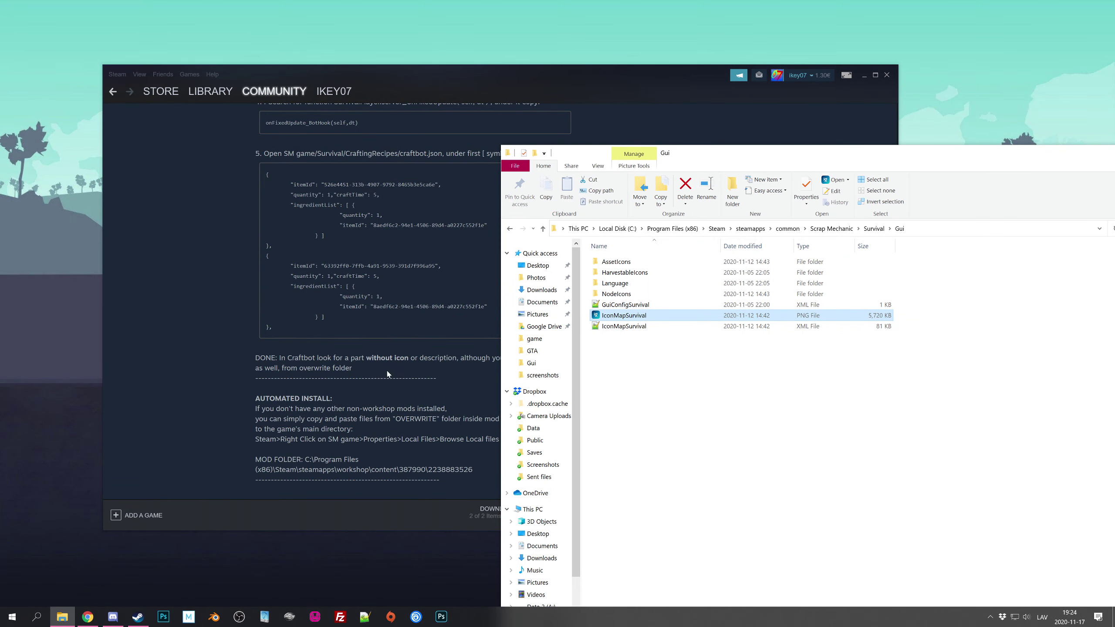
{"action": "left_click", "coordinate": [391, 375]}
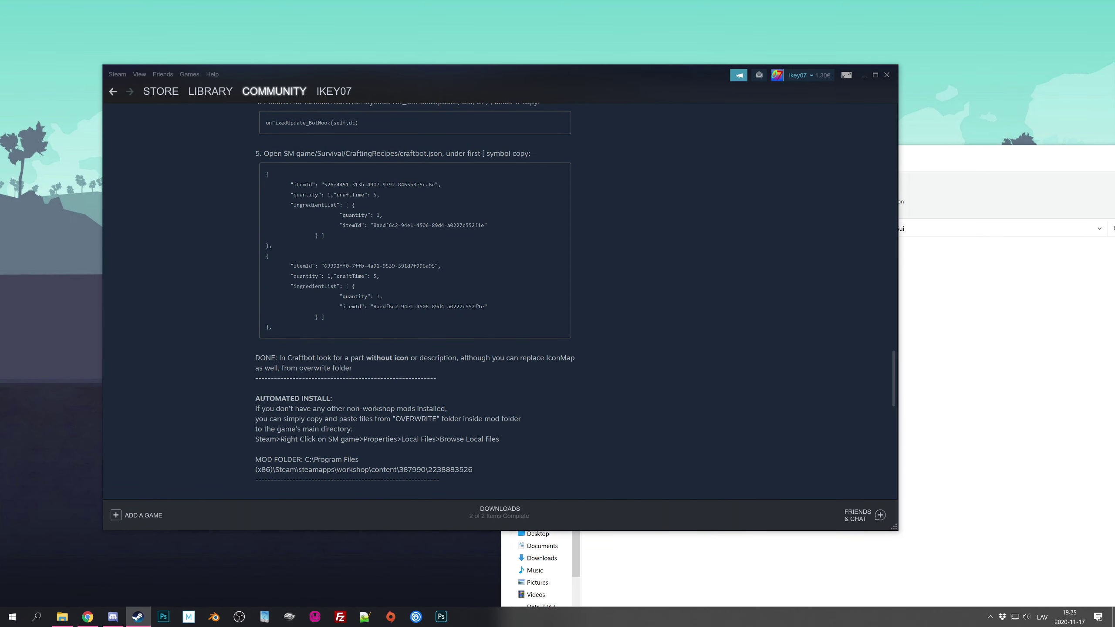
Copy the mod folder path from the guide and open it in File Explorer
{"action": "left_click_drag", "start_coordinate": [474, 472], "coordinate": [305, 460]}
{"action": "key", "text": "ctrl+c"}
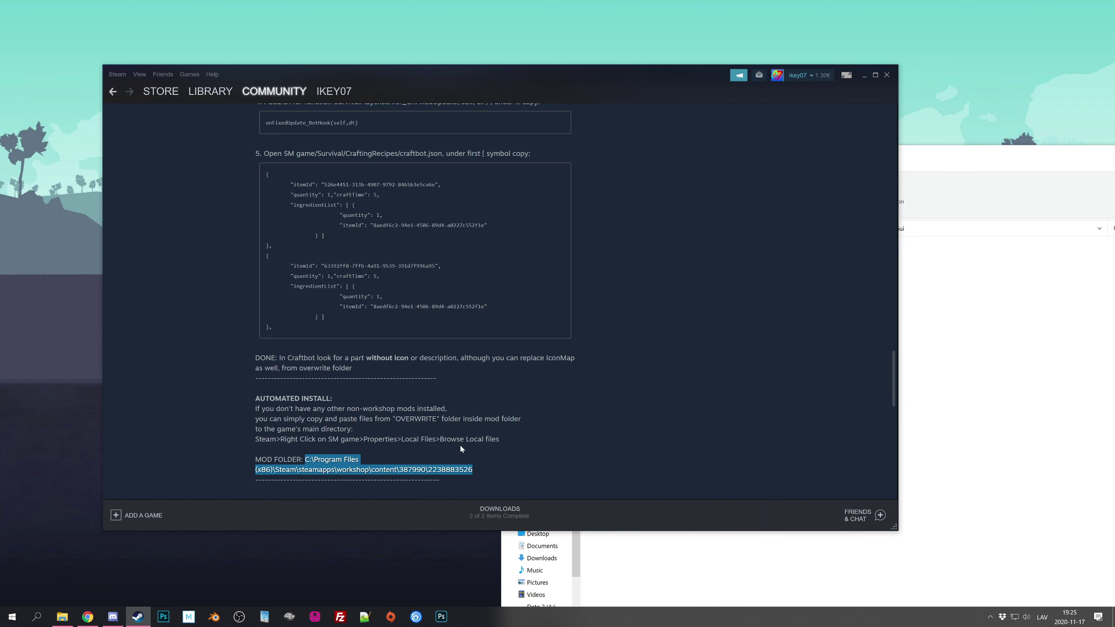
{"action": "left_click", "coordinate": [968, 410]}
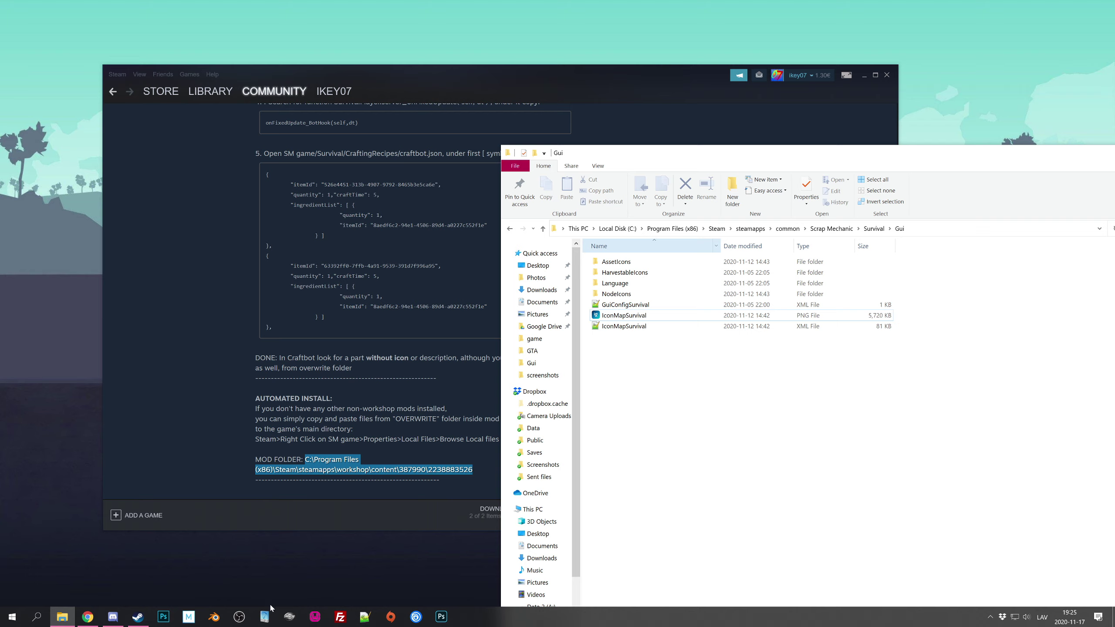
{"action": "left_click", "coordinate": [927, 233]}
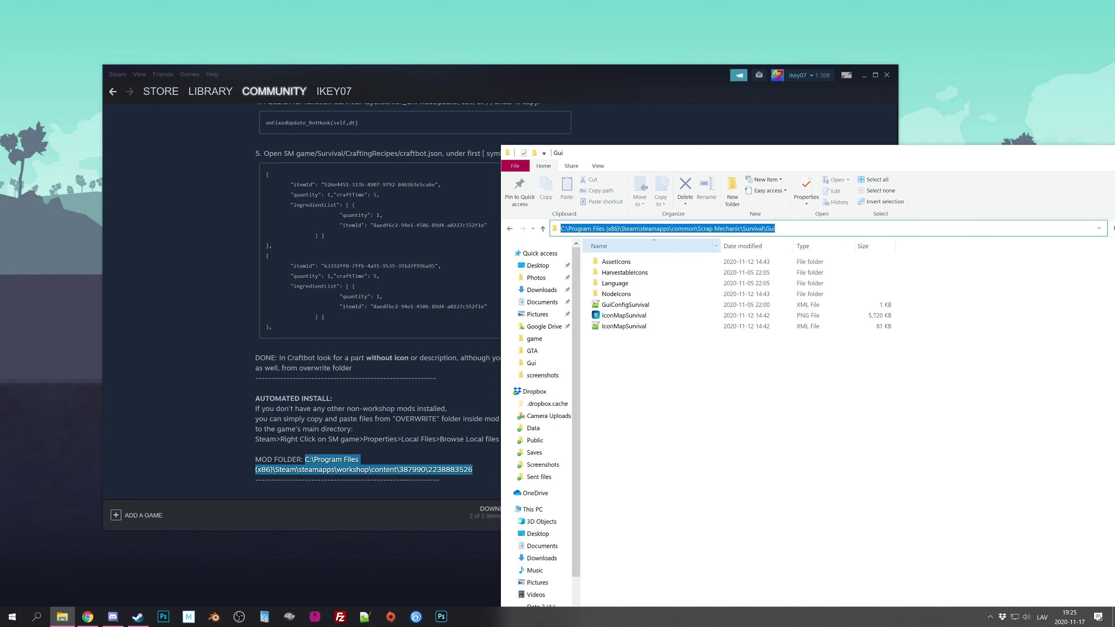
{"action": "key", "text": "ctrl+v"}
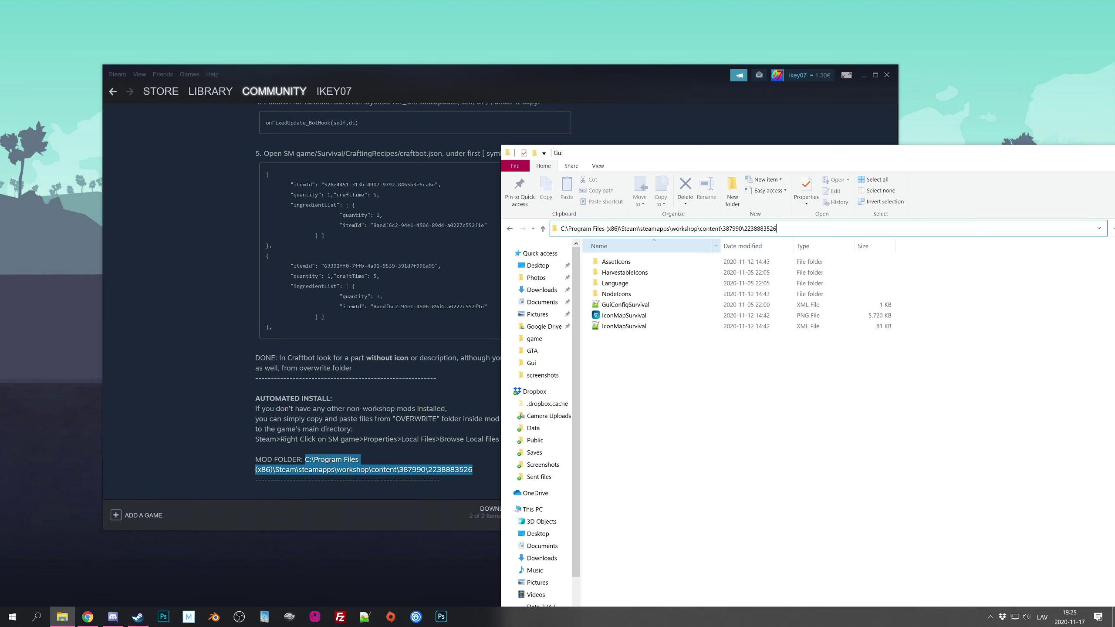
{"action": "key", "text": "Return"}
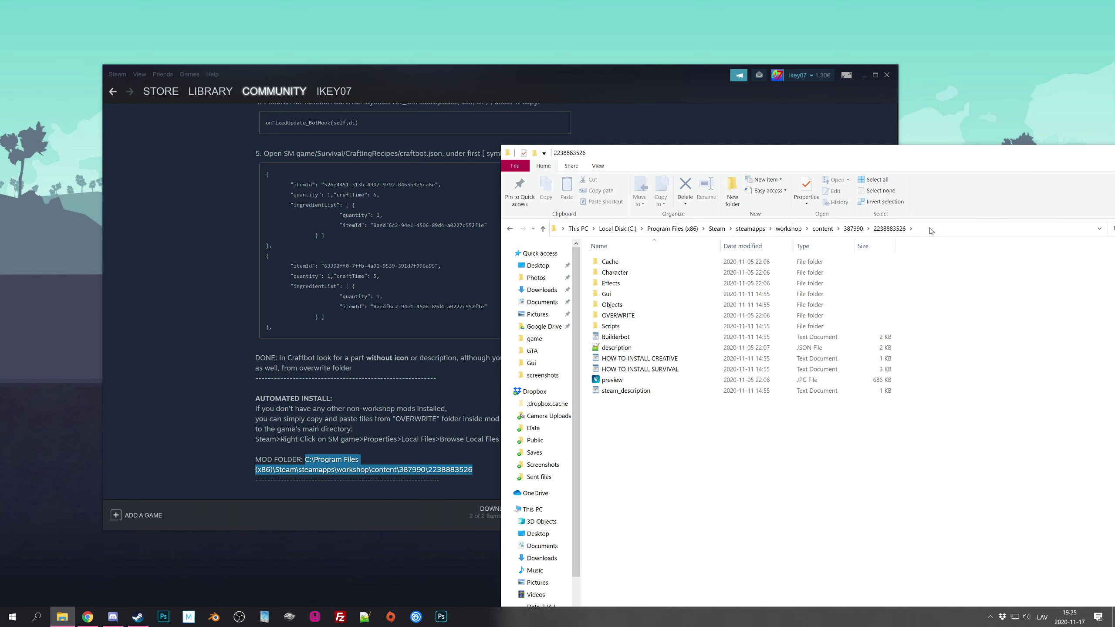
Browse OVERWRITE > Survival > Gui and preview the mod's IconMapSurvival image
{"action": "double_click", "coordinate": [639, 315]}
{"action": "double_click", "coordinate": [615, 273]}
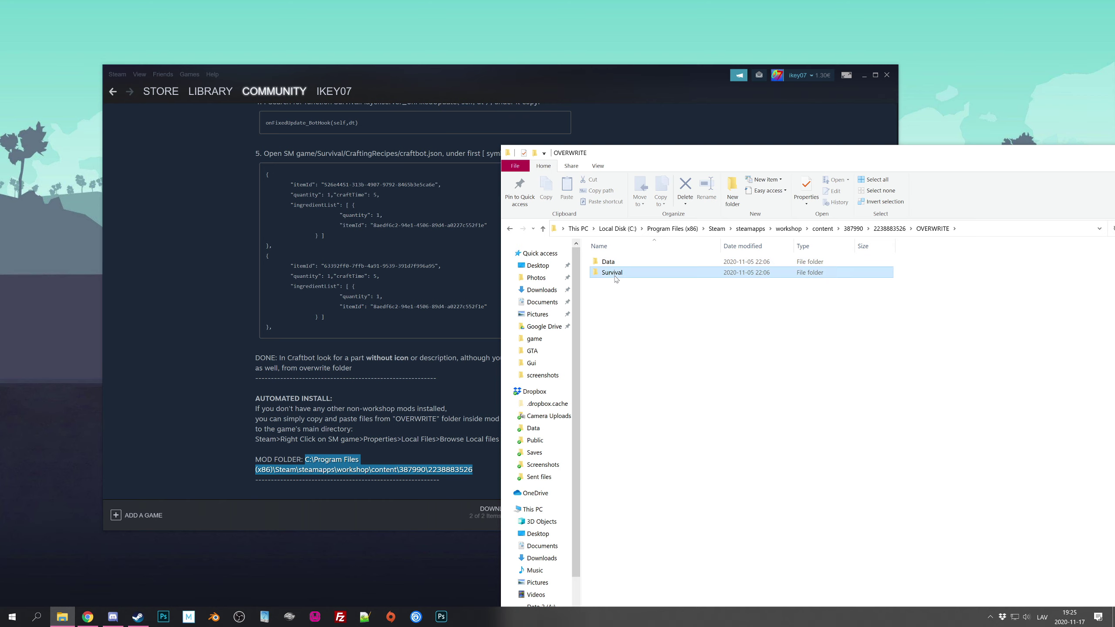
{"action": "double_click", "coordinate": [614, 283]}
{"action": "double_click", "coordinate": [668, 279]}
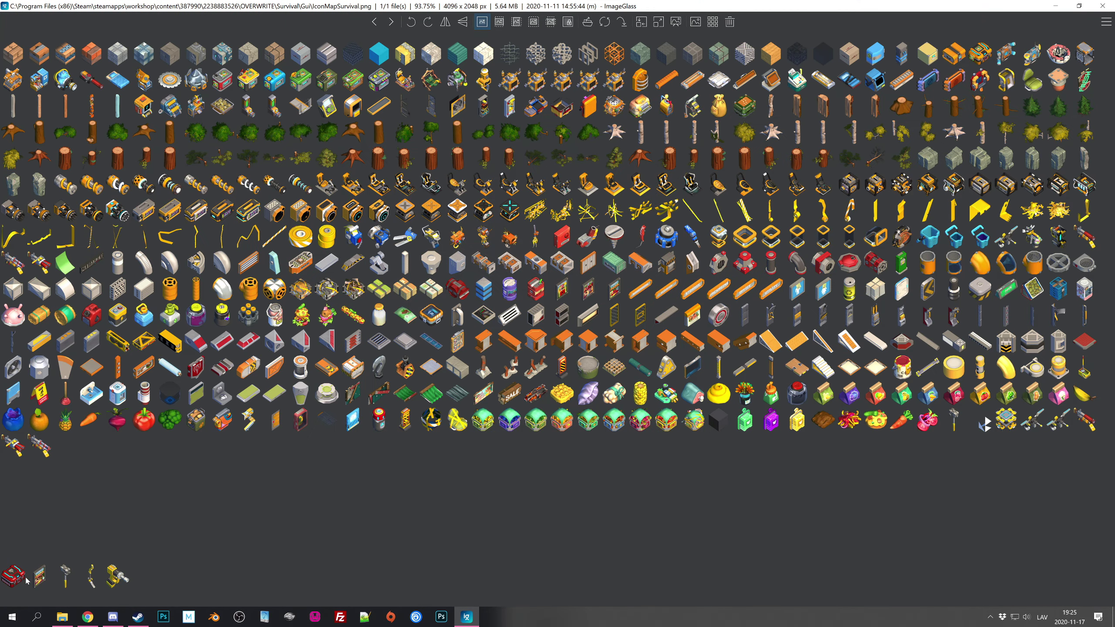
{"action": "left_click", "coordinate": [1102, 6]}
{"action": "double_click", "coordinate": [612, 281]}
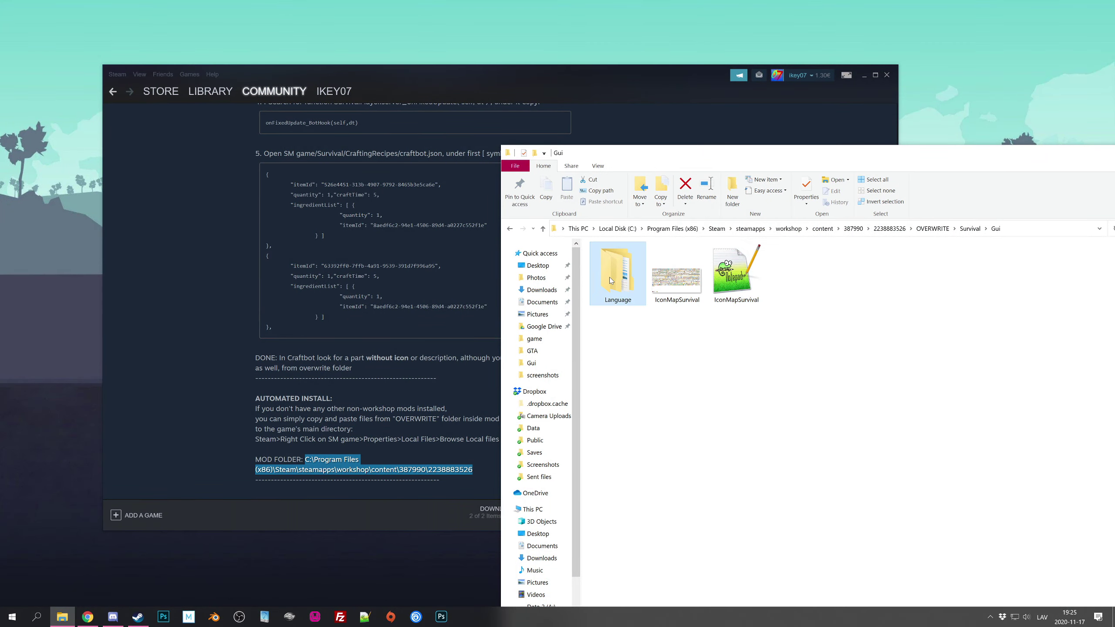
{"action": "double_click", "coordinate": [612, 261]}
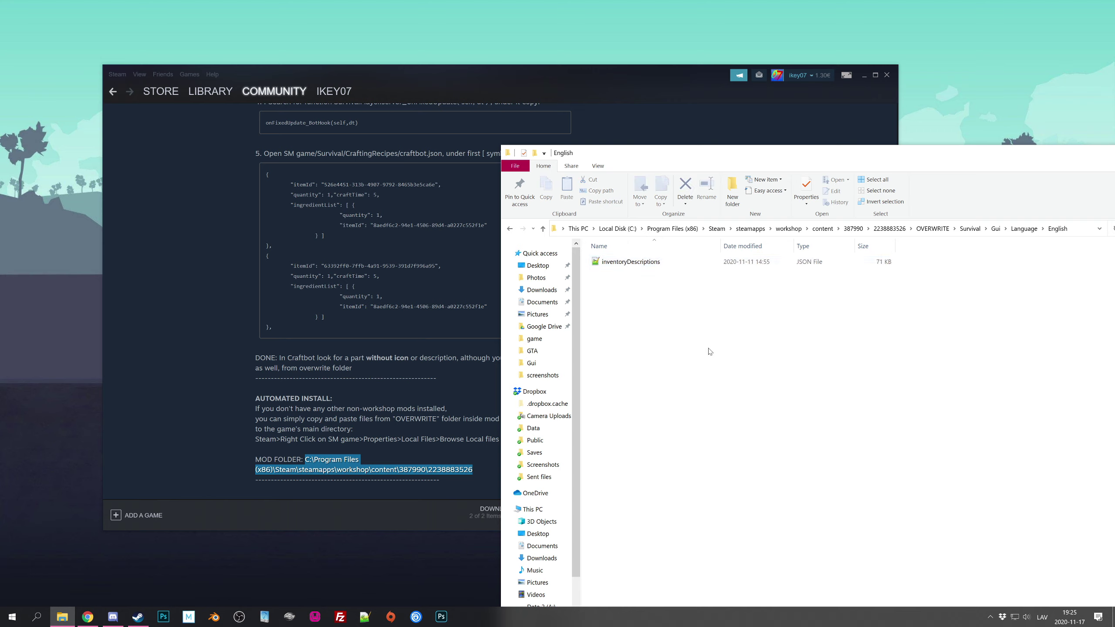
{"action": "key", "text": "alt+Left"}
{"action": "key", "text": "alt+Left"}
{"action": "key", "text": "alt+Left"}
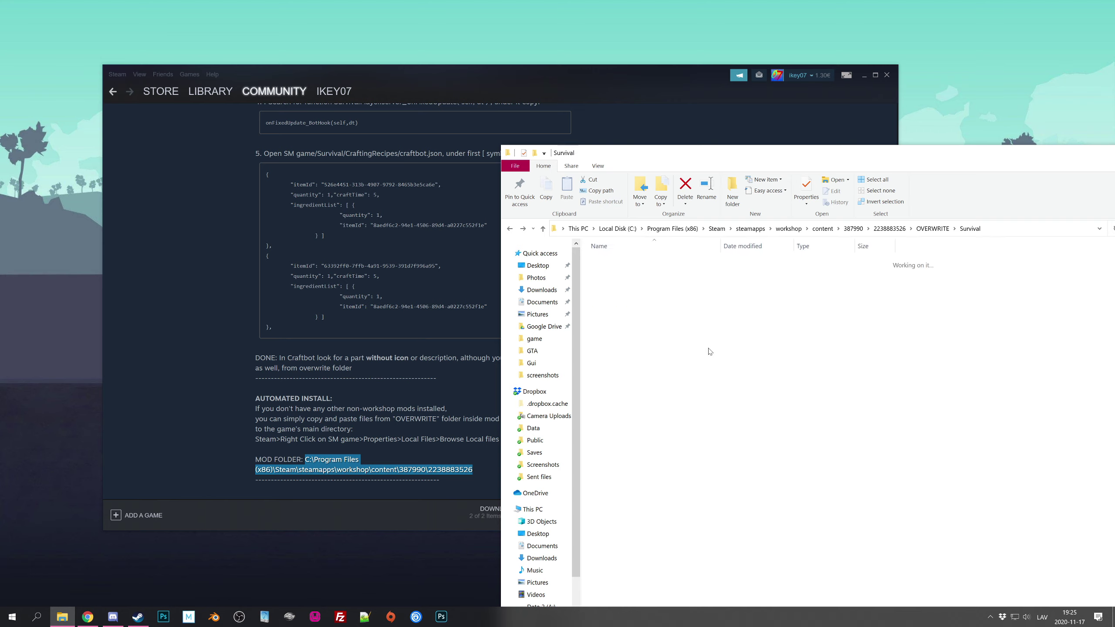
{"action": "key", "text": "alt+Left"}
{"action": "key", "text": "alt+Left"}
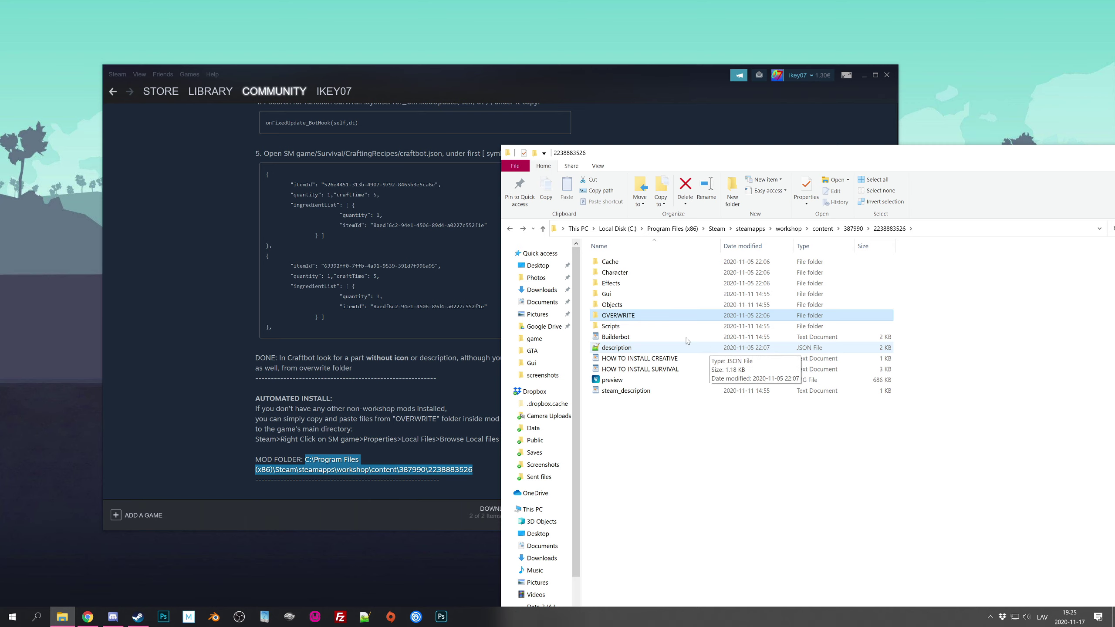
{"action": "left_click", "coordinate": [201, 275]}
{"action": "scroll", "coordinate": [201, 275], "scroll_direction": "down", "scroll_amount": 1}
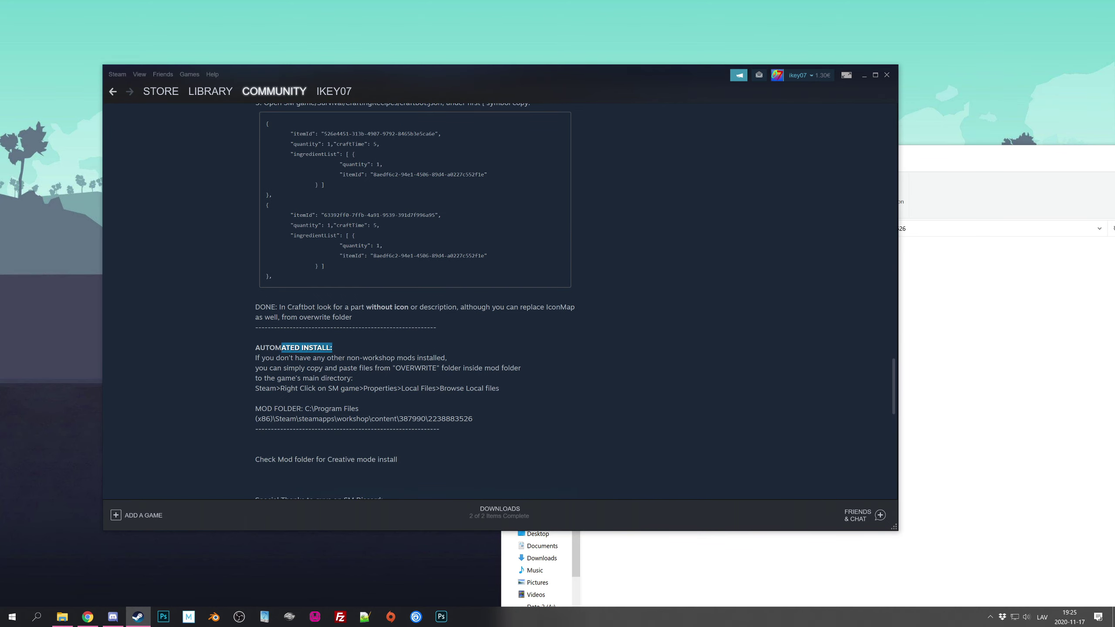
{"action": "triple_click", "coordinate": [344, 352]}
{"action": "left_click", "coordinate": [614, 377]}
{"action": "key", "text": "alt+Tab"}
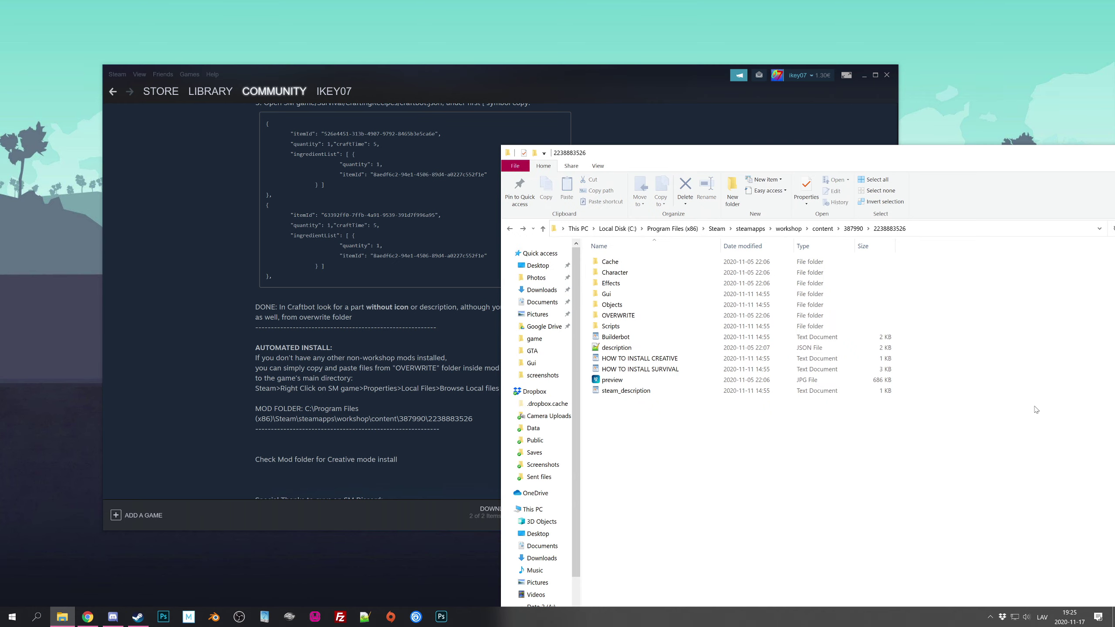
{"action": "left_click", "coordinate": [203, 381]}
{"action": "scroll", "coordinate": [392, 355], "scroll_direction": "down", "scroll_amount": 1}
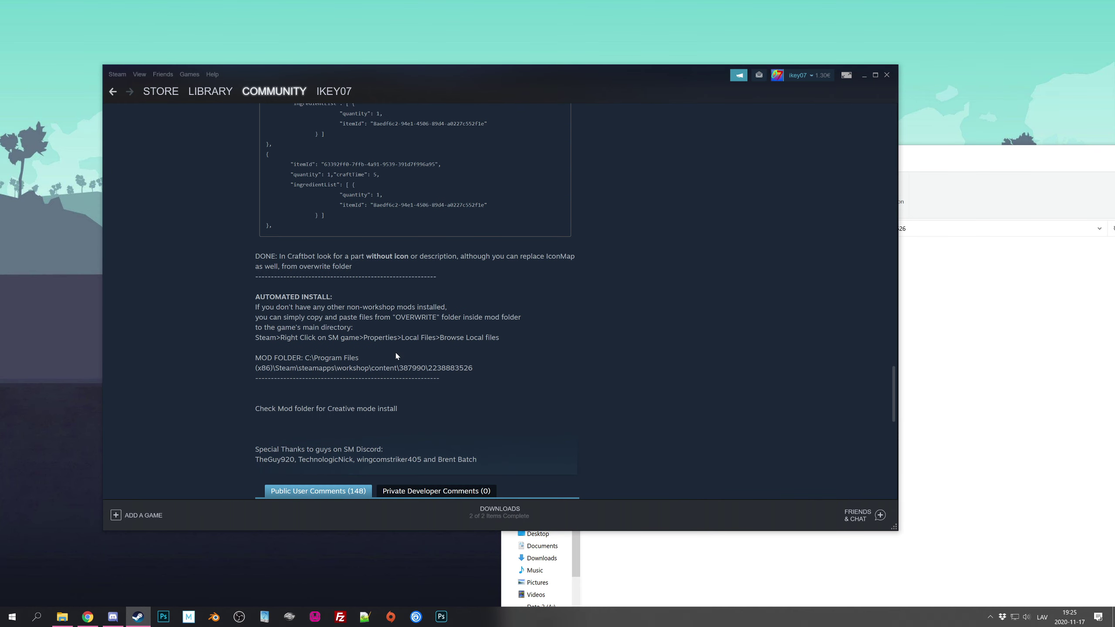
{"action": "left_click_drag", "start_coordinate": [476, 371], "coordinate": [305, 358]}
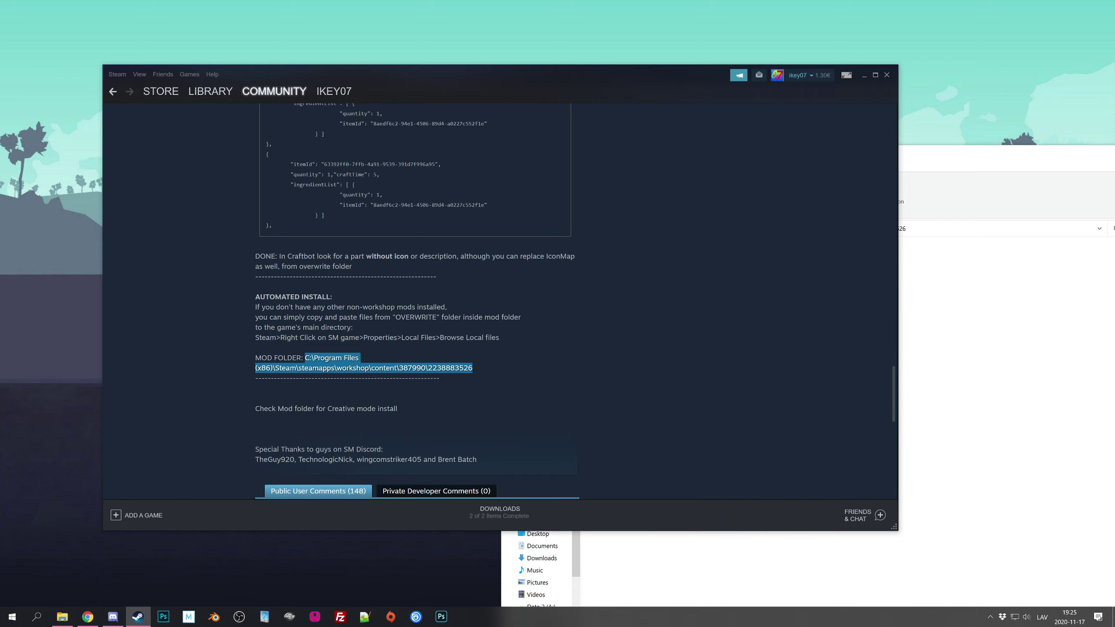
{"action": "left_click", "coordinate": [480, 375]}
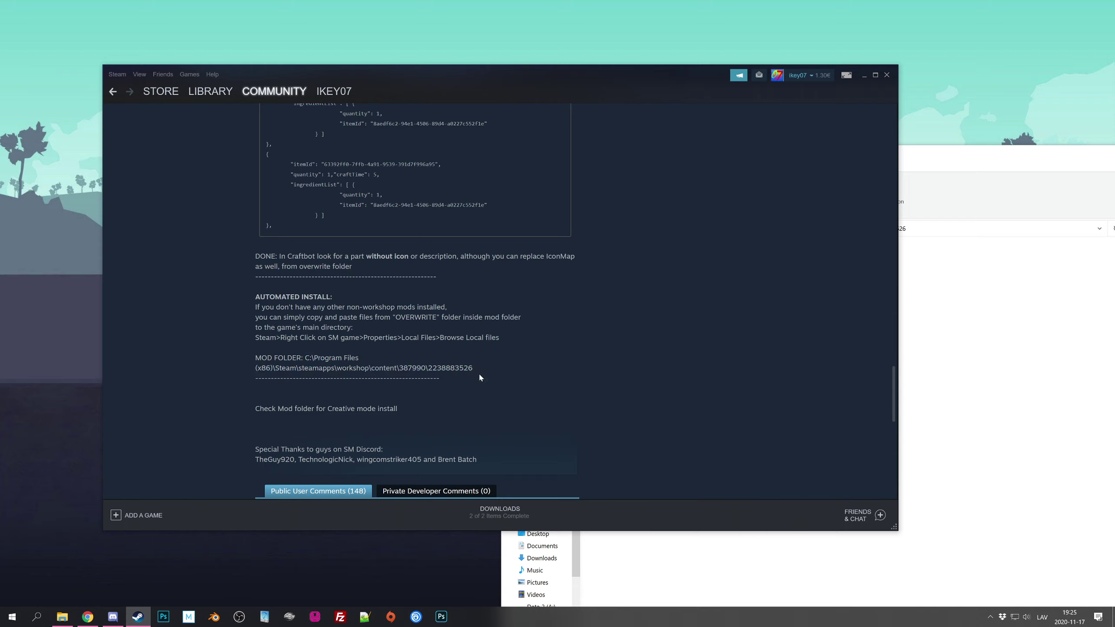
{"action": "left_click_drag", "start_coordinate": [473, 370], "coordinate": [399, 369]}
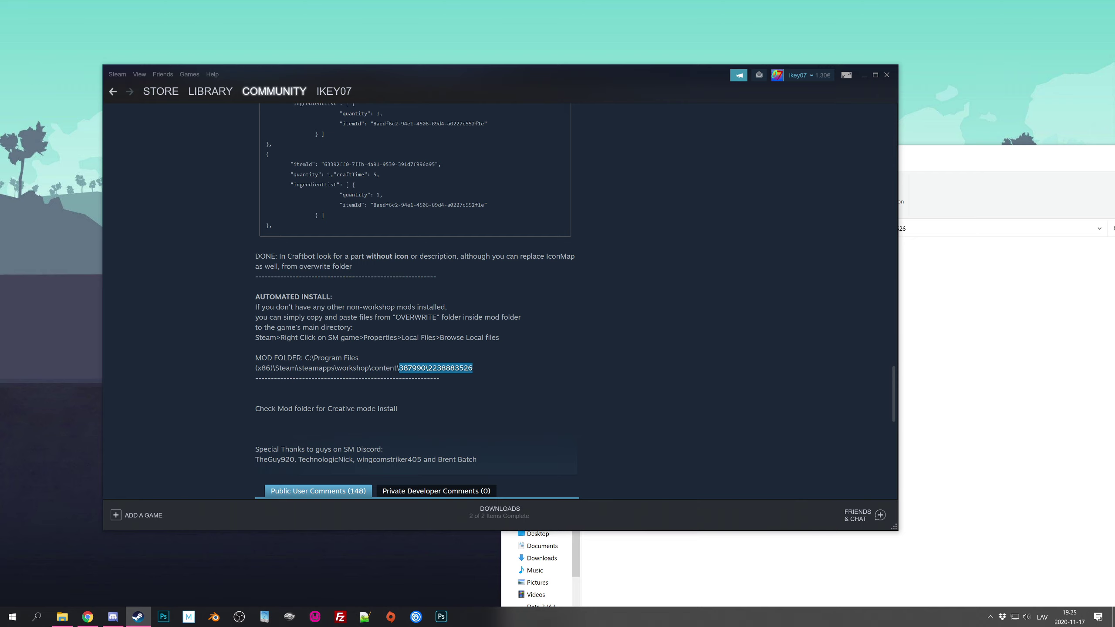
Copy the Data and Survival folders from the mod's OVERWRITE folder
{"action": "left_click", "coordinate": [935, 448]}
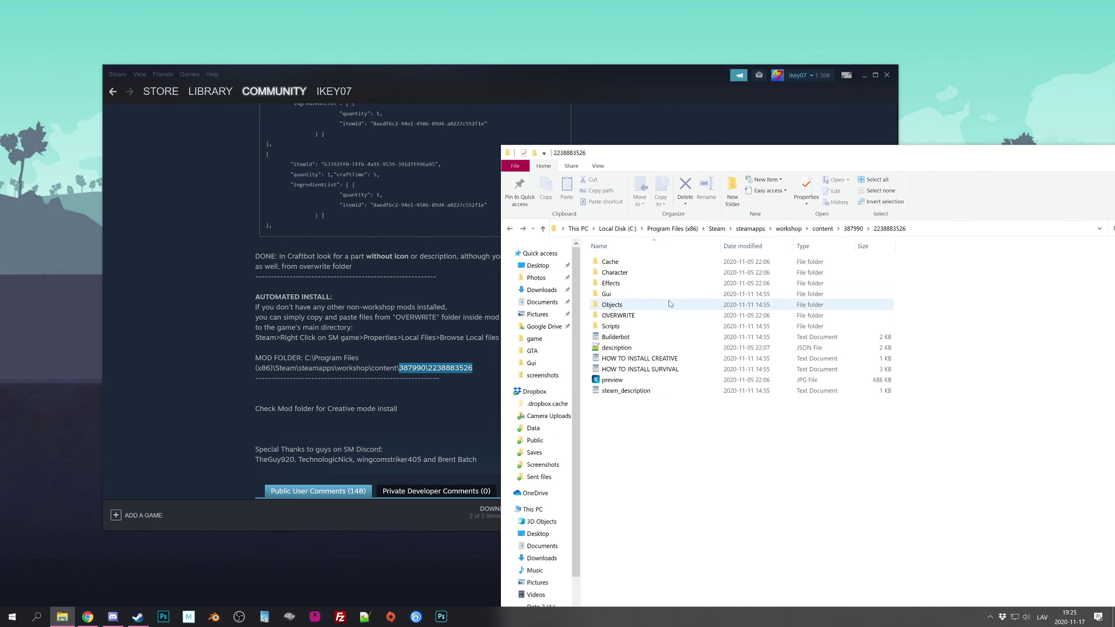
{"action": "double_click", "coordinate": [627, 319]}
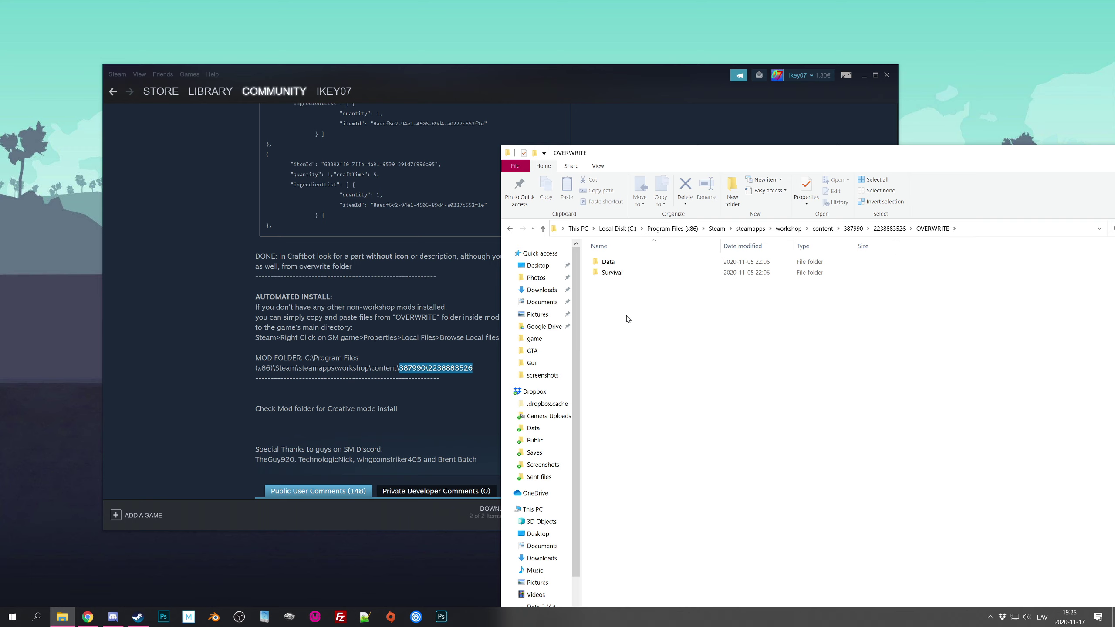
{"action": "left_click_drag", "start_coordinate": [636, 301], "coordinate": [604, 260]}
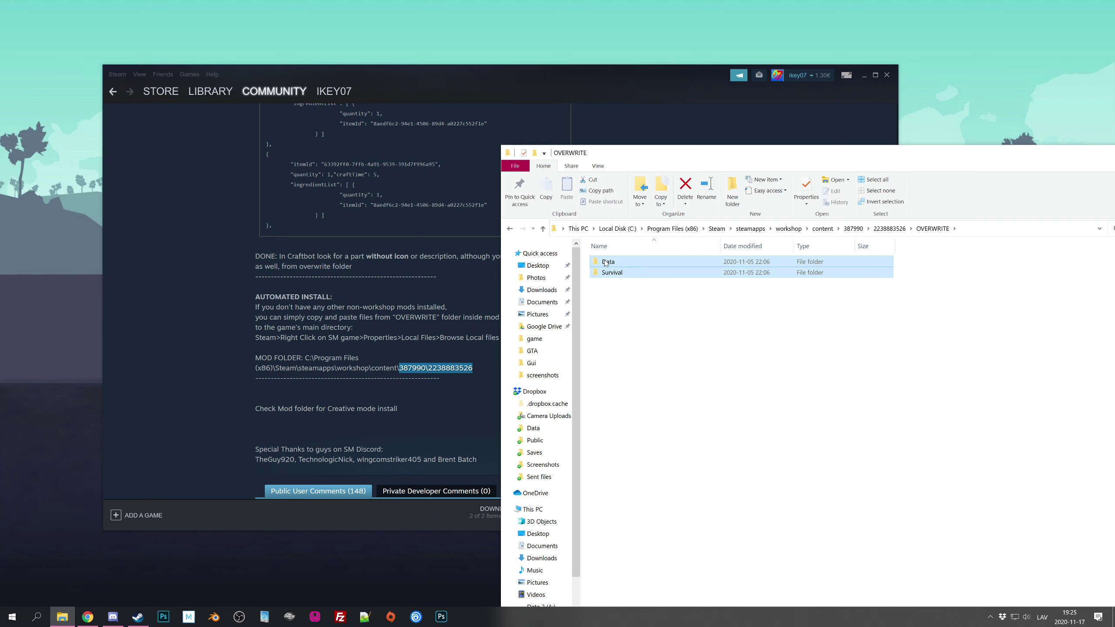
{"action": "right_click", "coordinate": [604, 260]}
{"action": "left_click", "coordinate": [636, 468]}
Go back to the Scrap Mechanic game folder under steamapps\common without pasting yet
{"action": "key", "text": "BackSpace"}
{"action": "key", "text": "BackSpace"}
{"action": "key", "text": "BackSpace"}
{"action": "key", "text": "BackSpace"}
{"action": "key", "text": "BackSpace"}
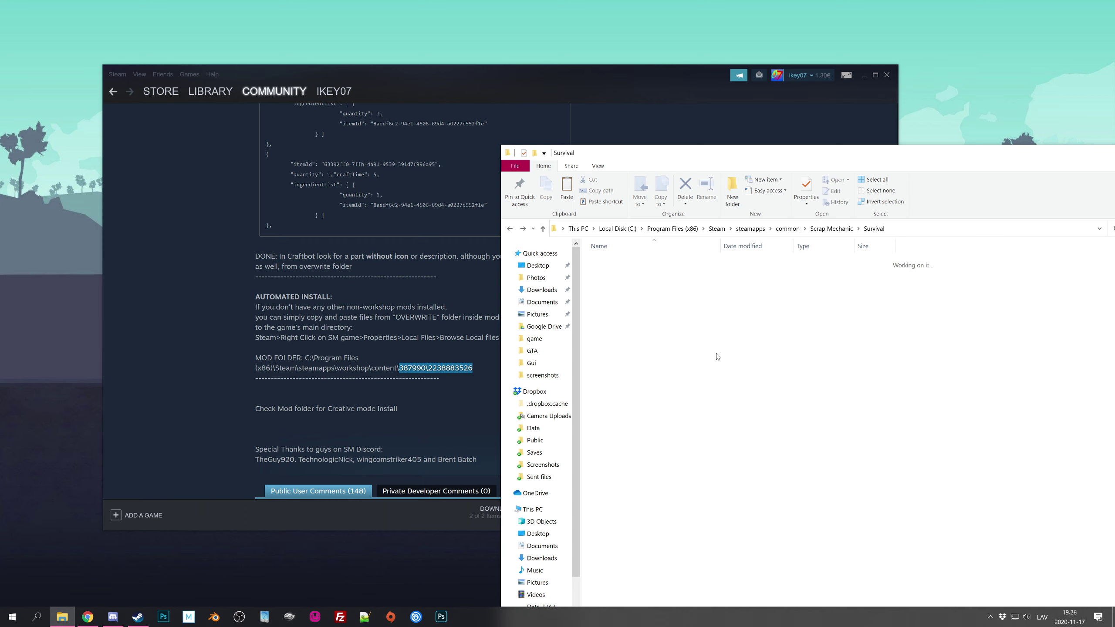
{"action": "key", "text": "BackSpace"}
{"action": "key", "text": "BackSpace"}
{"action": "right_click", "coordinate": [686, 451]}
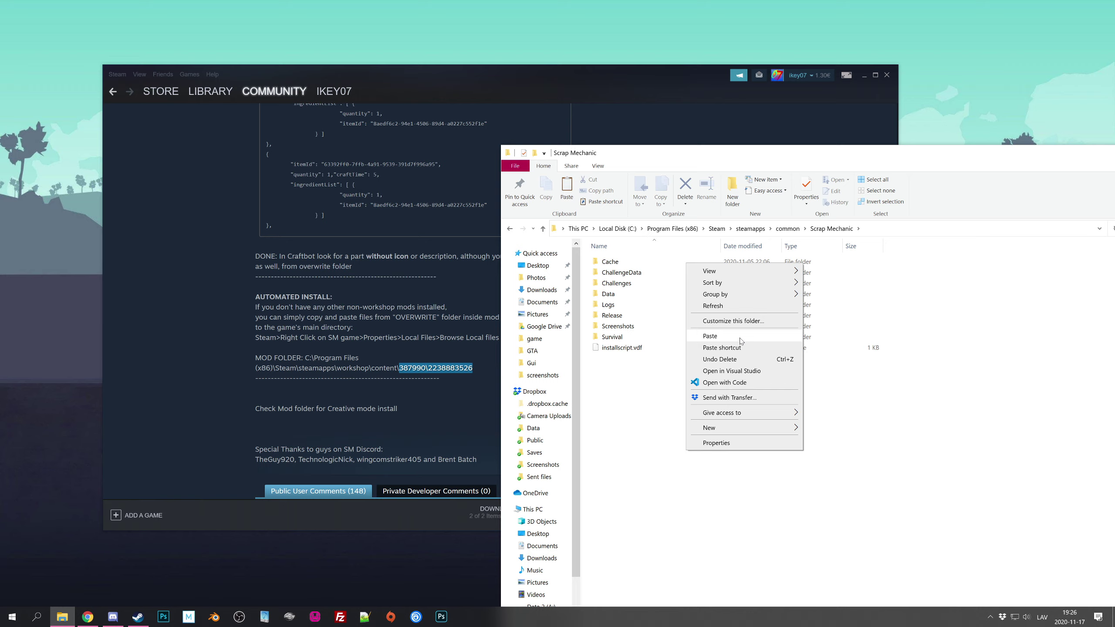
{"action": "left_click", "coordinate": [616, 429]}
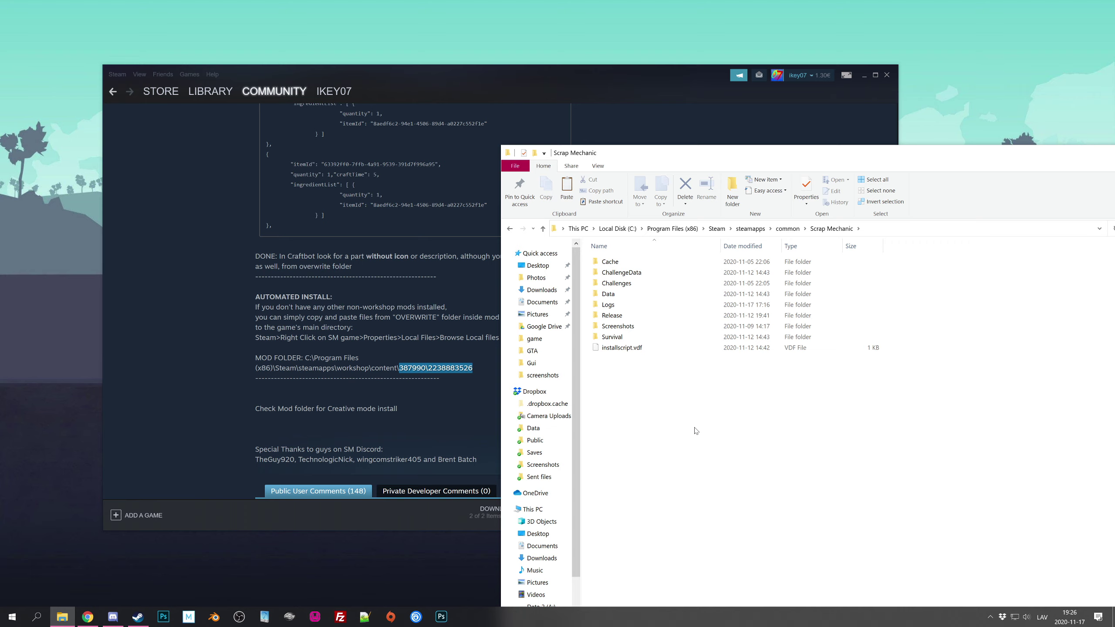
{"action": "left_click", "coordinate": [236, 329]}
Scroll the Steam Builder Bot guide to show manual install steps 2–5
{"action": "scroll", "coordinate": [307, 327], "scroll_direction": "up", "scroll_amount": 15}
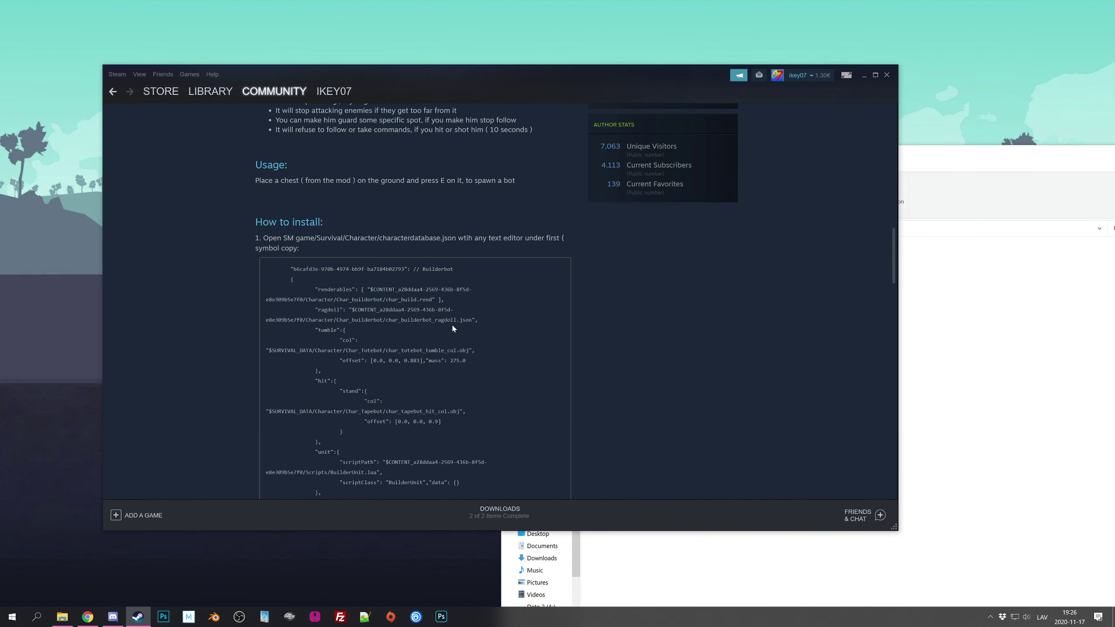
{"action": "scroll", "coordinate": [496, 294], "scroll_direction": "up", "scroll_amount": 1}
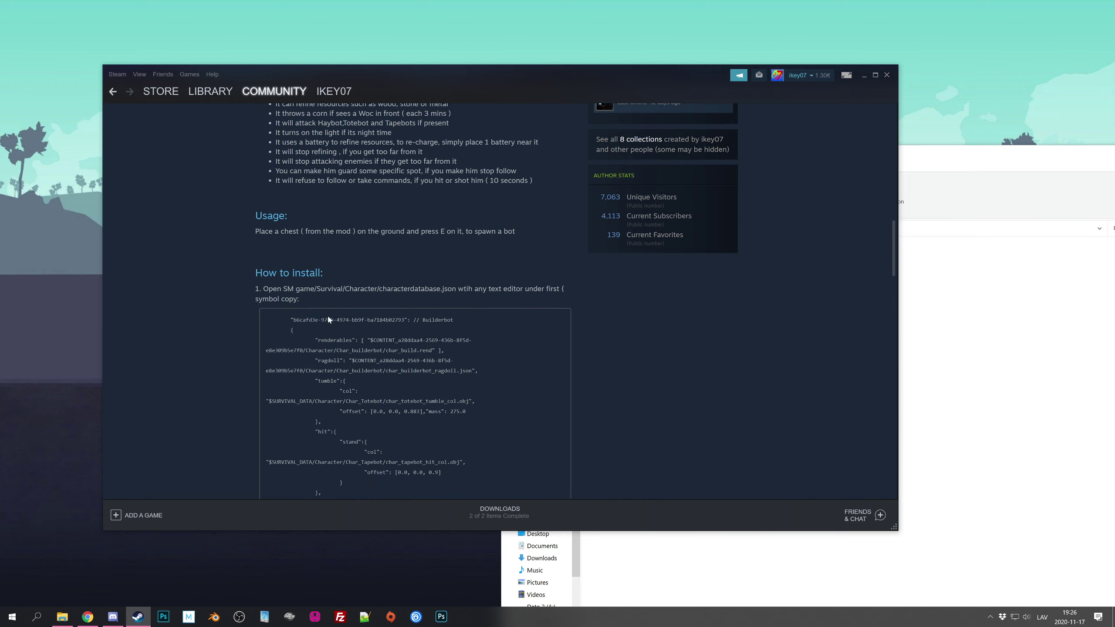
{"action": "scroll", "coordinate": [327, 314], "scroll_direction": "up", "scroll_amount": 3}
{"action": "scroll", "coordinate": [315, 322], "scroll_direction": "down", "scroll_amount": 12}
{"action": "scroll", "coordinate": [321, 325], "scroll_direction": "down", "scroll_amount": 13}
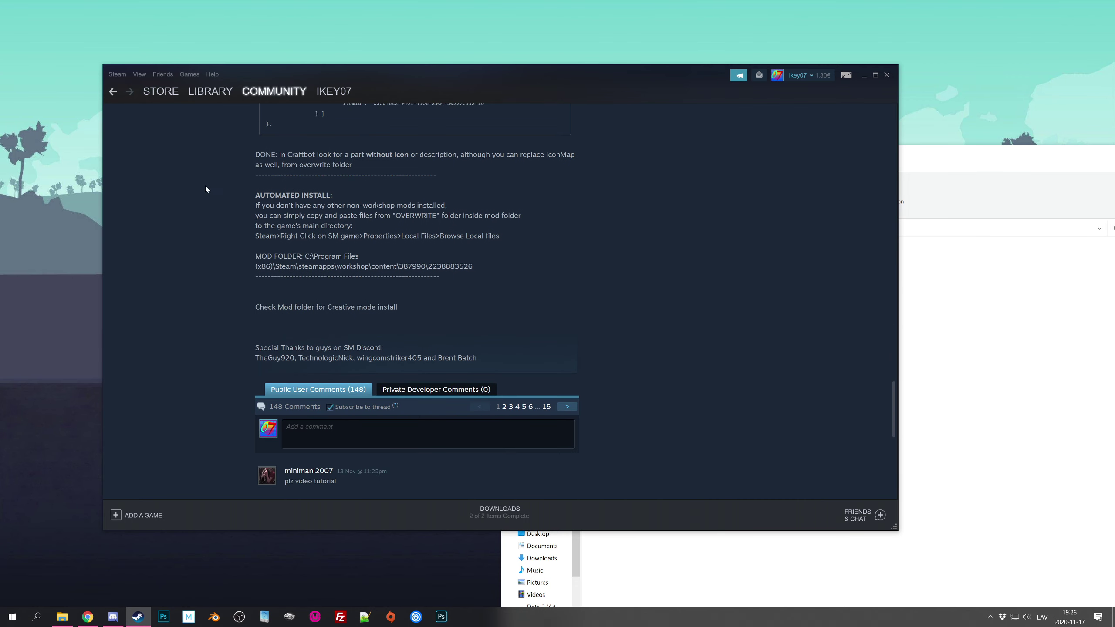
{"action": "scroll", "coordinate": [345, 322], "scroll_direction": "up", "scroll_amount": 20}
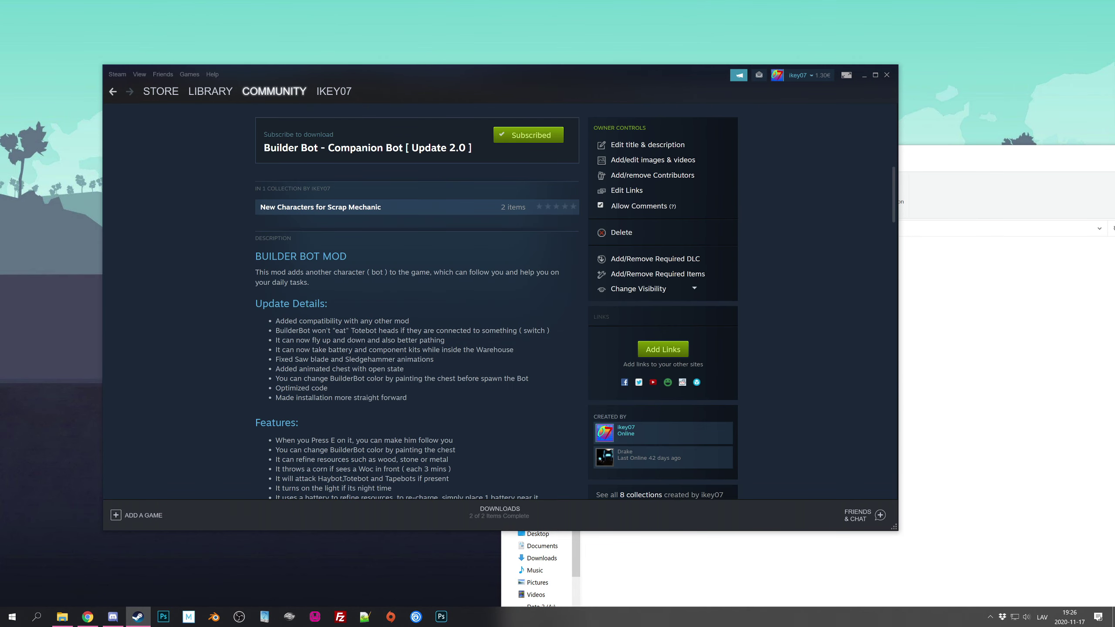
{"action": "scroll", "coordinate": [354, 315], "scroll_direction": "down", "scroll_amount": 15}
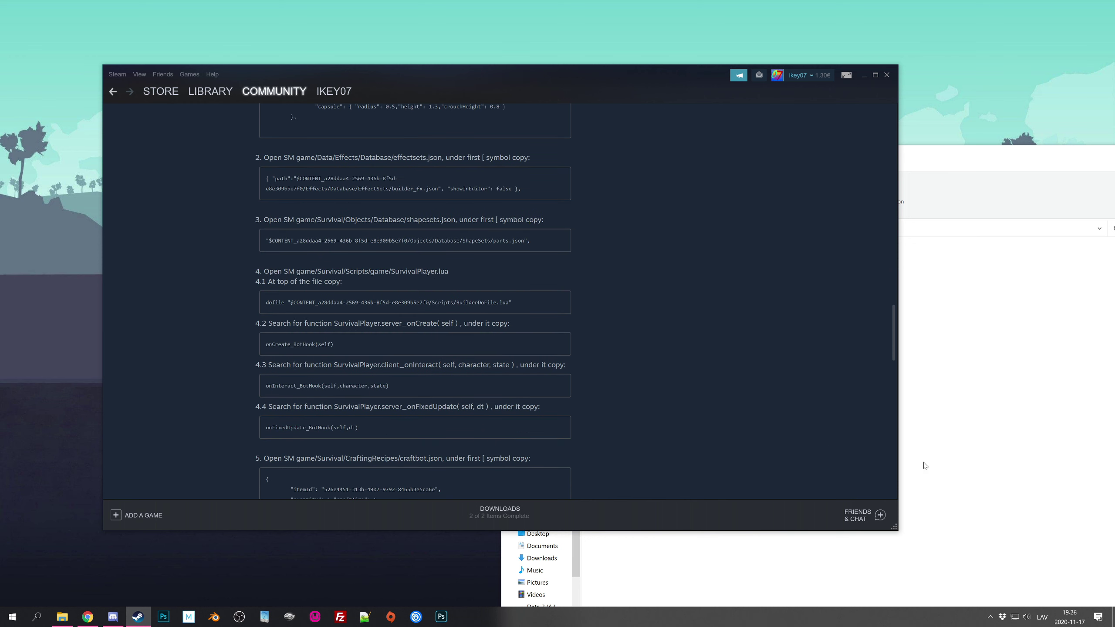
{"action": "left_click", "coordinate": [942, 460]}
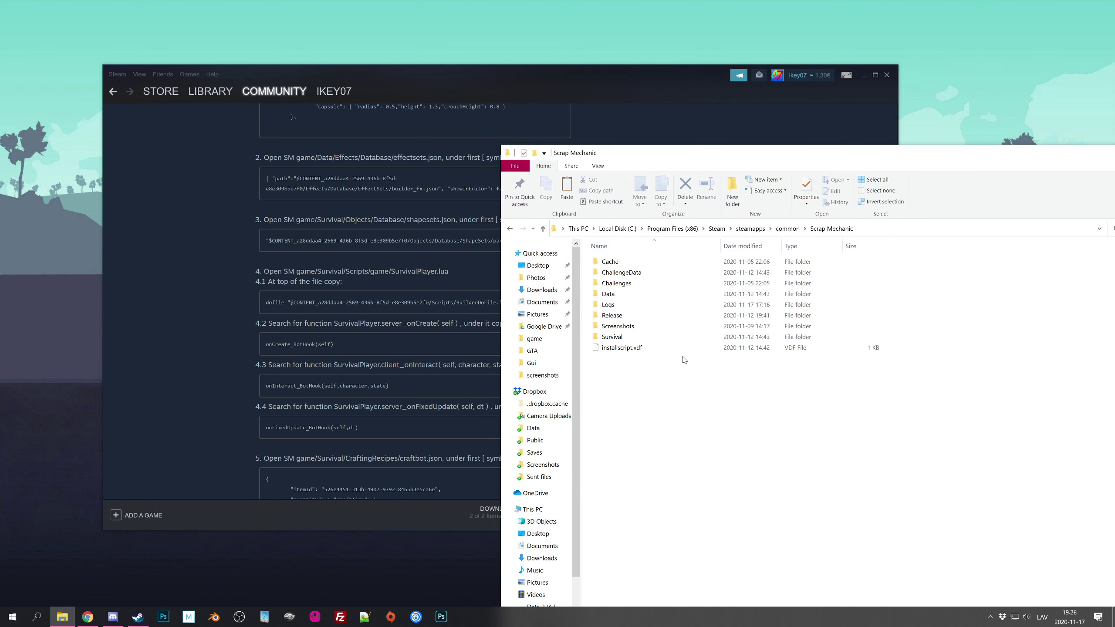
Open the game's Survival folder and compare it with install steps 2–4 in the Steam guide
{"action": "left_click", "coordinate": [834, 233]}
{"action": "double_click", "coordinate": [612, 336]}
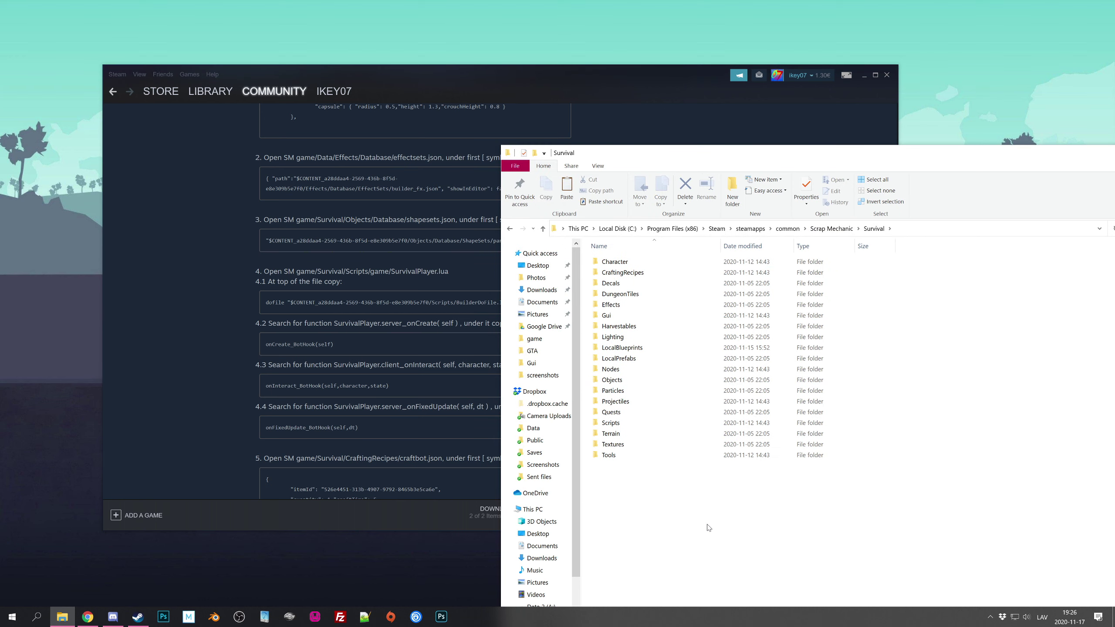
{"action": "left_click", "coordinate": [215, 316]}
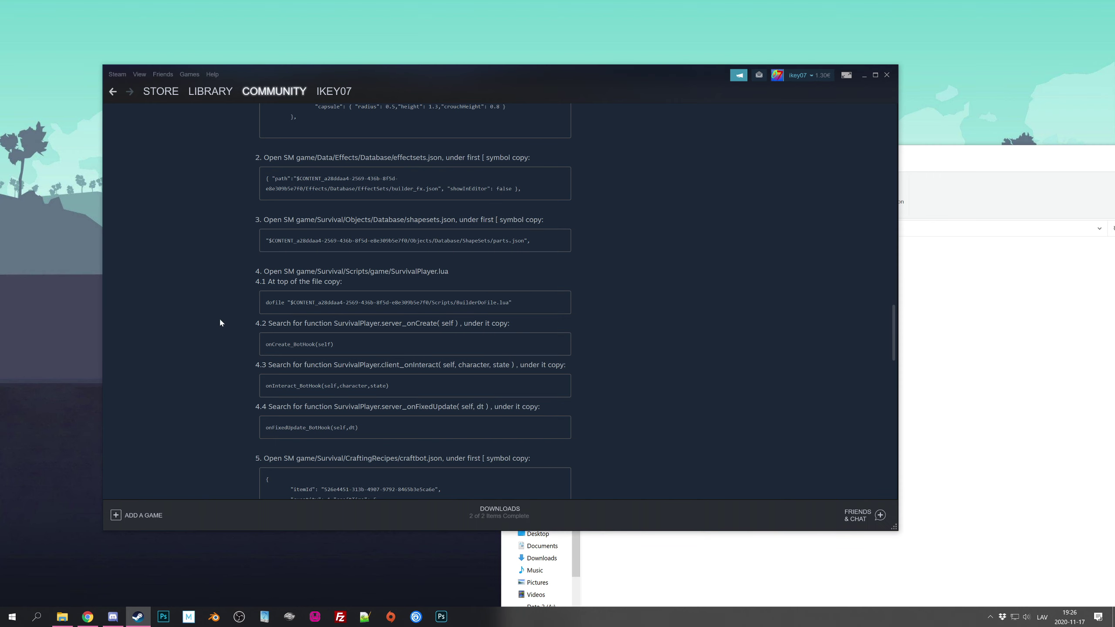
{"action": "scroll", "coordinate": [217, 320], "scroll_direction": "up", "scroll_amount": 5}
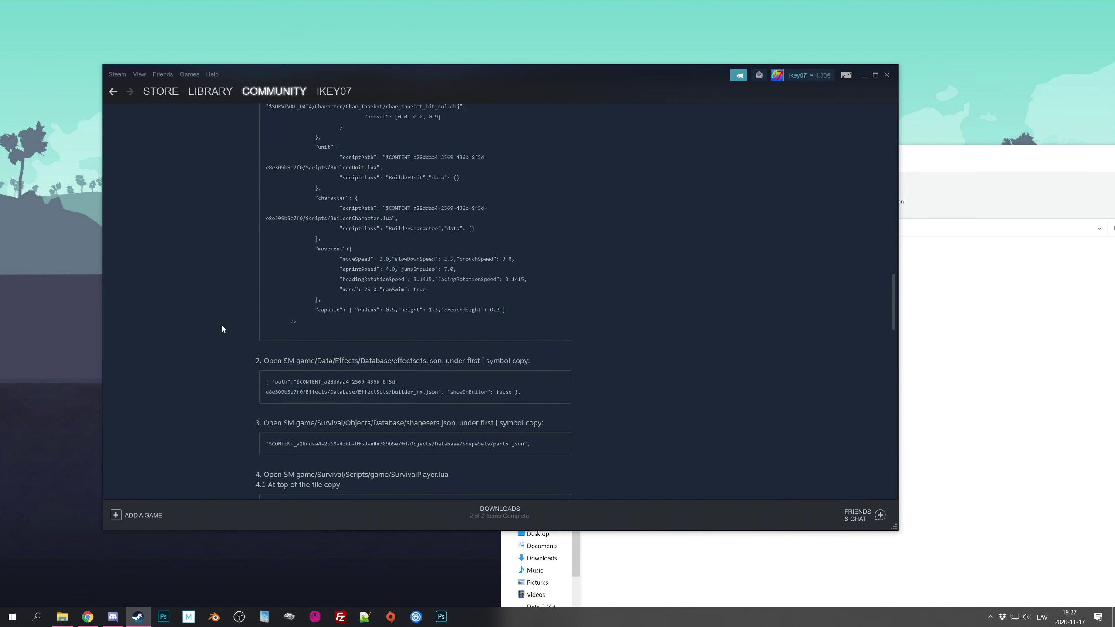
{"action": "scroll", "coordinate": [326, 314], "scroll_direction": "up", "scroll_amount": 7}
{"action": "scroll", "coordinate": [326, 314], "scroll_direction": "down", "scroll_amount": 6}
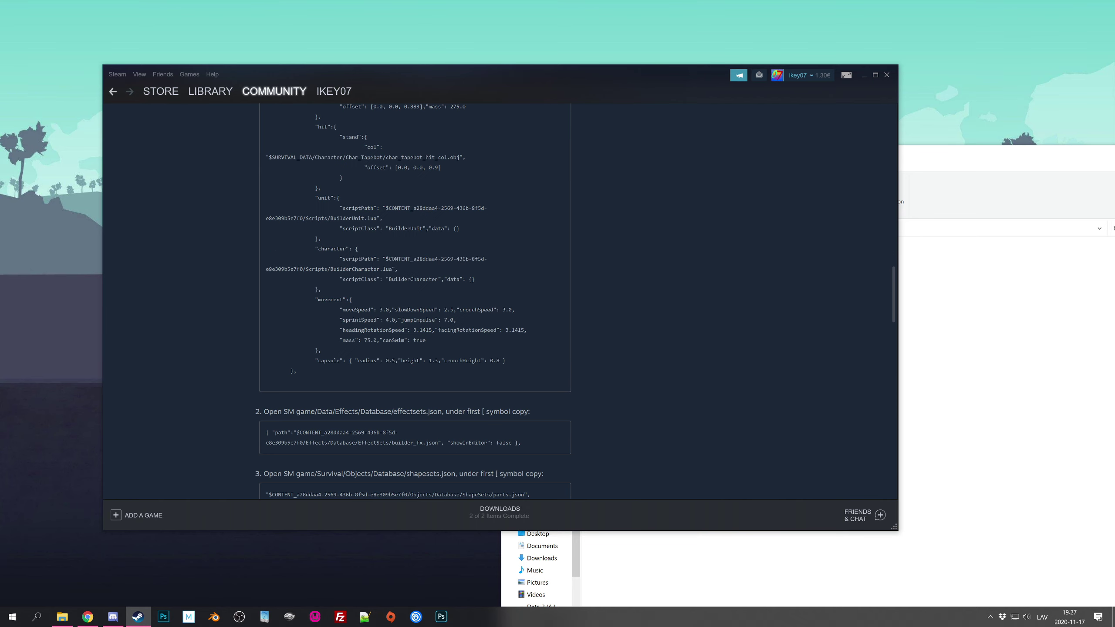
{"action": "scroll", "coordinate": [380, 329], "scroll_direction": "down", "scroll_amount": 5}
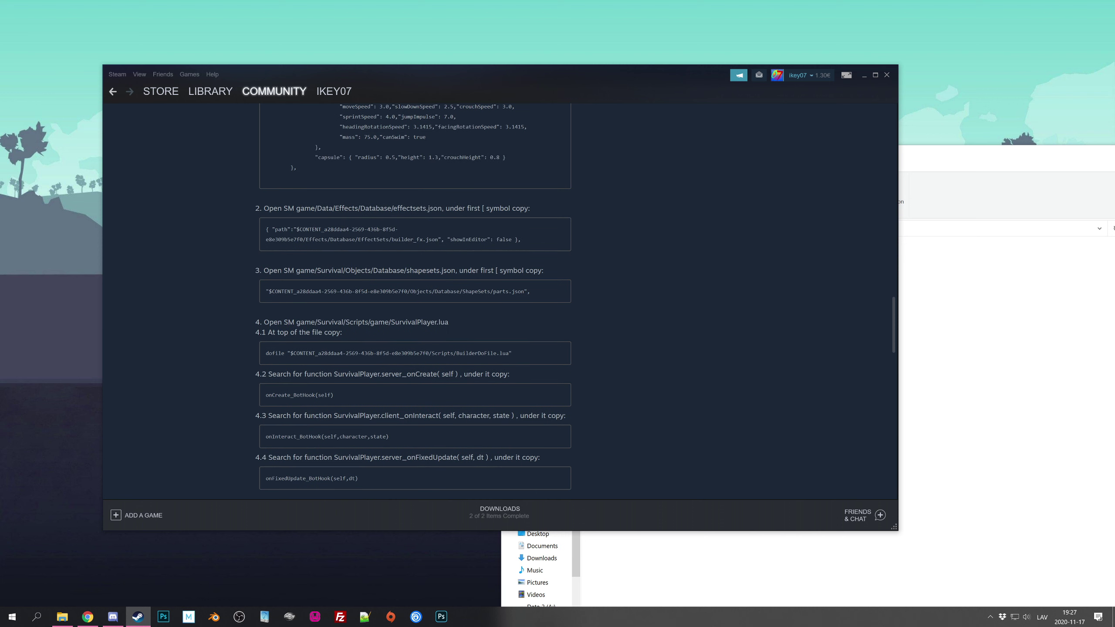
{"action": "left_click", "coordinate": [933, 483]}
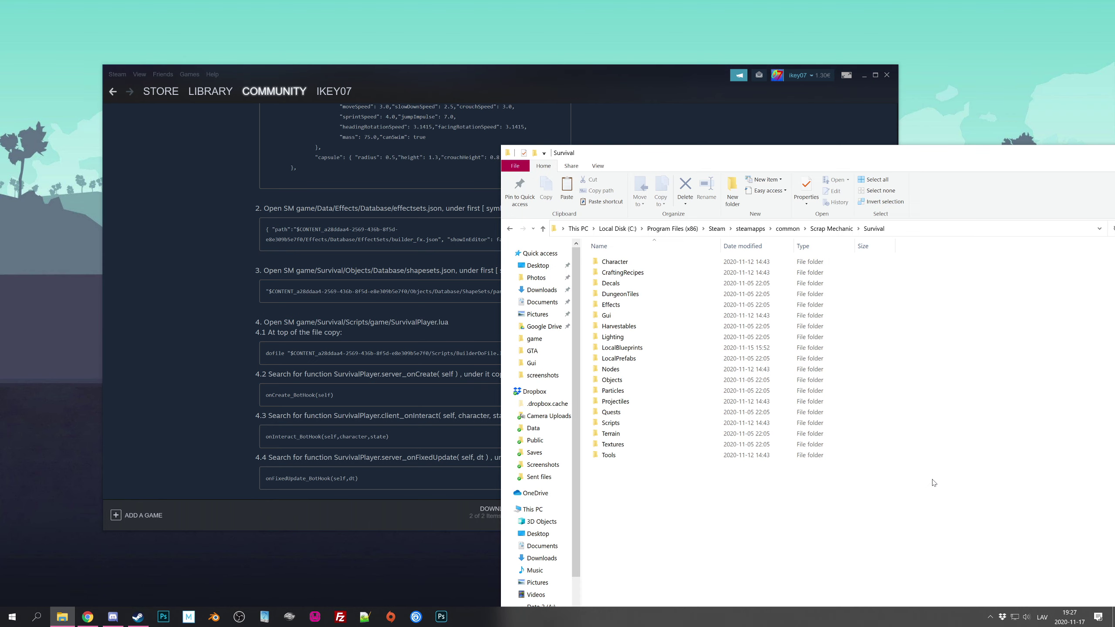